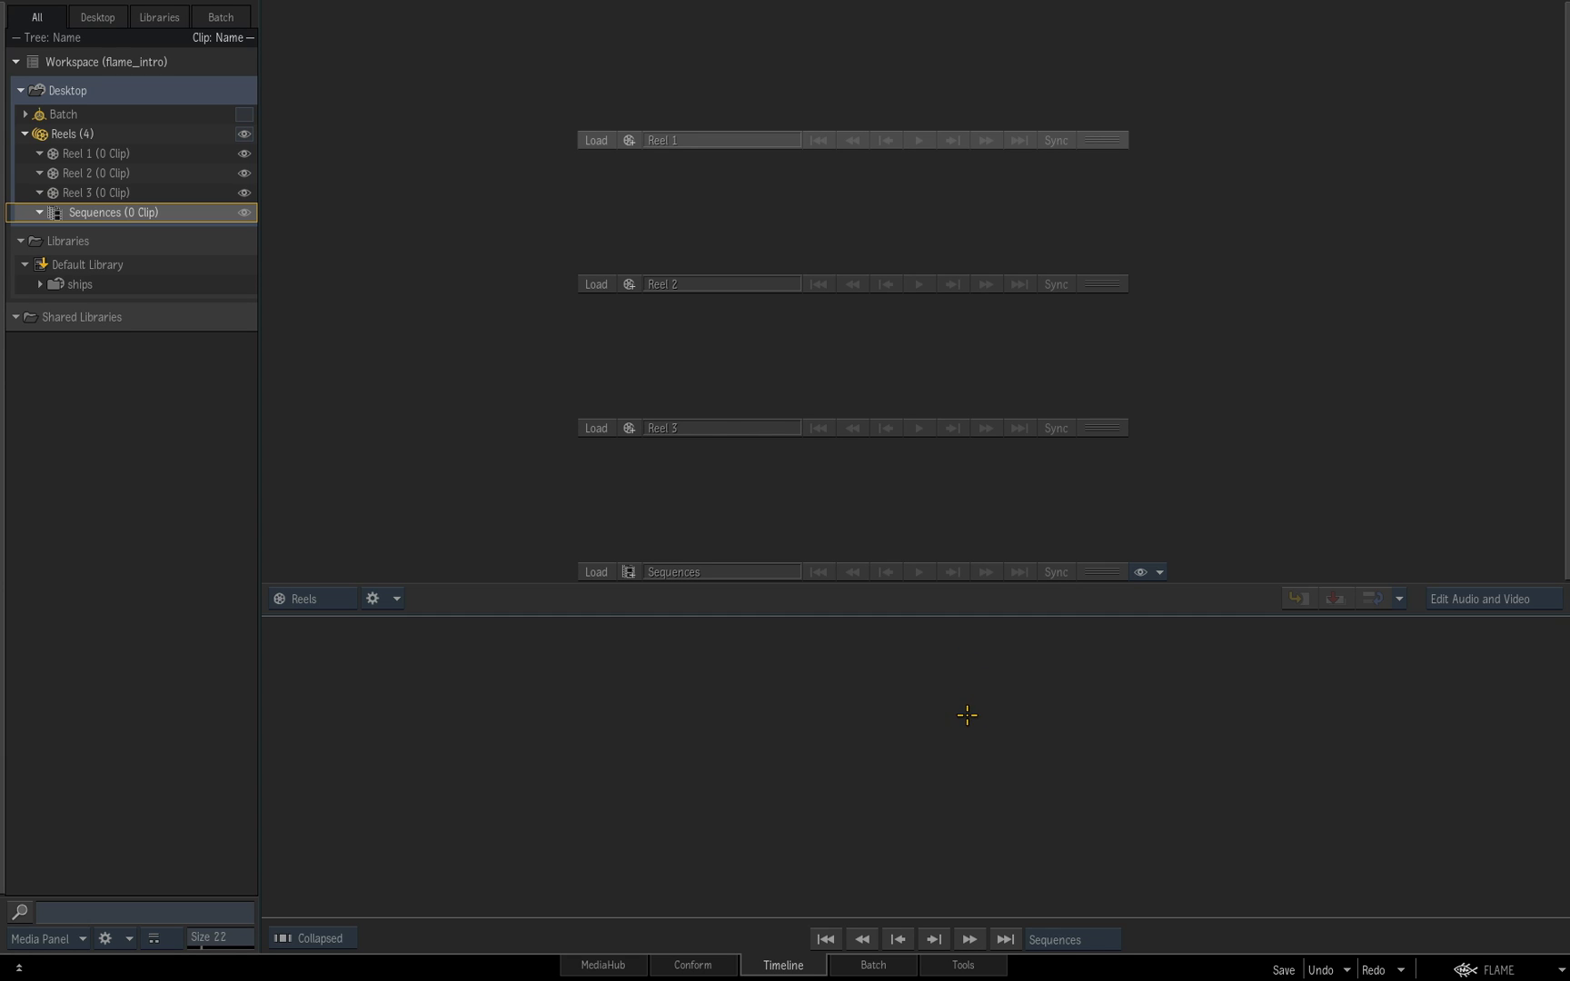
# Step: Import the show_house_offline clip from the conform folder into Reel 2
pyautogui.click(611, 965)
pyautogui.click(360, 61)
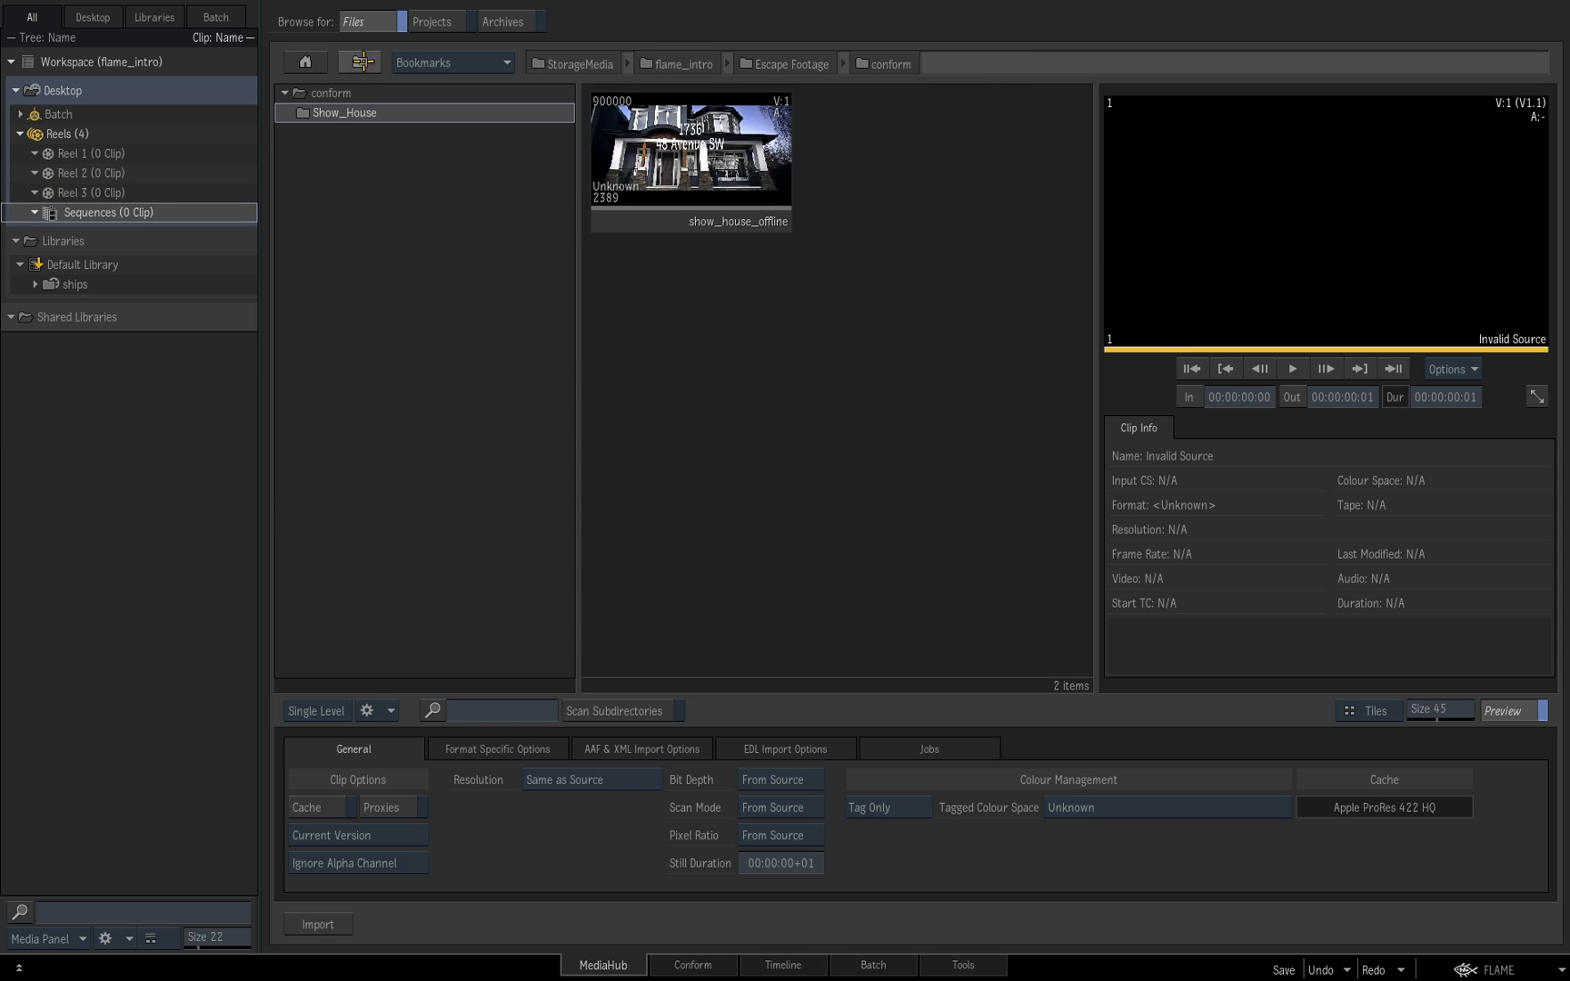
pyautogui.click(360, 62)
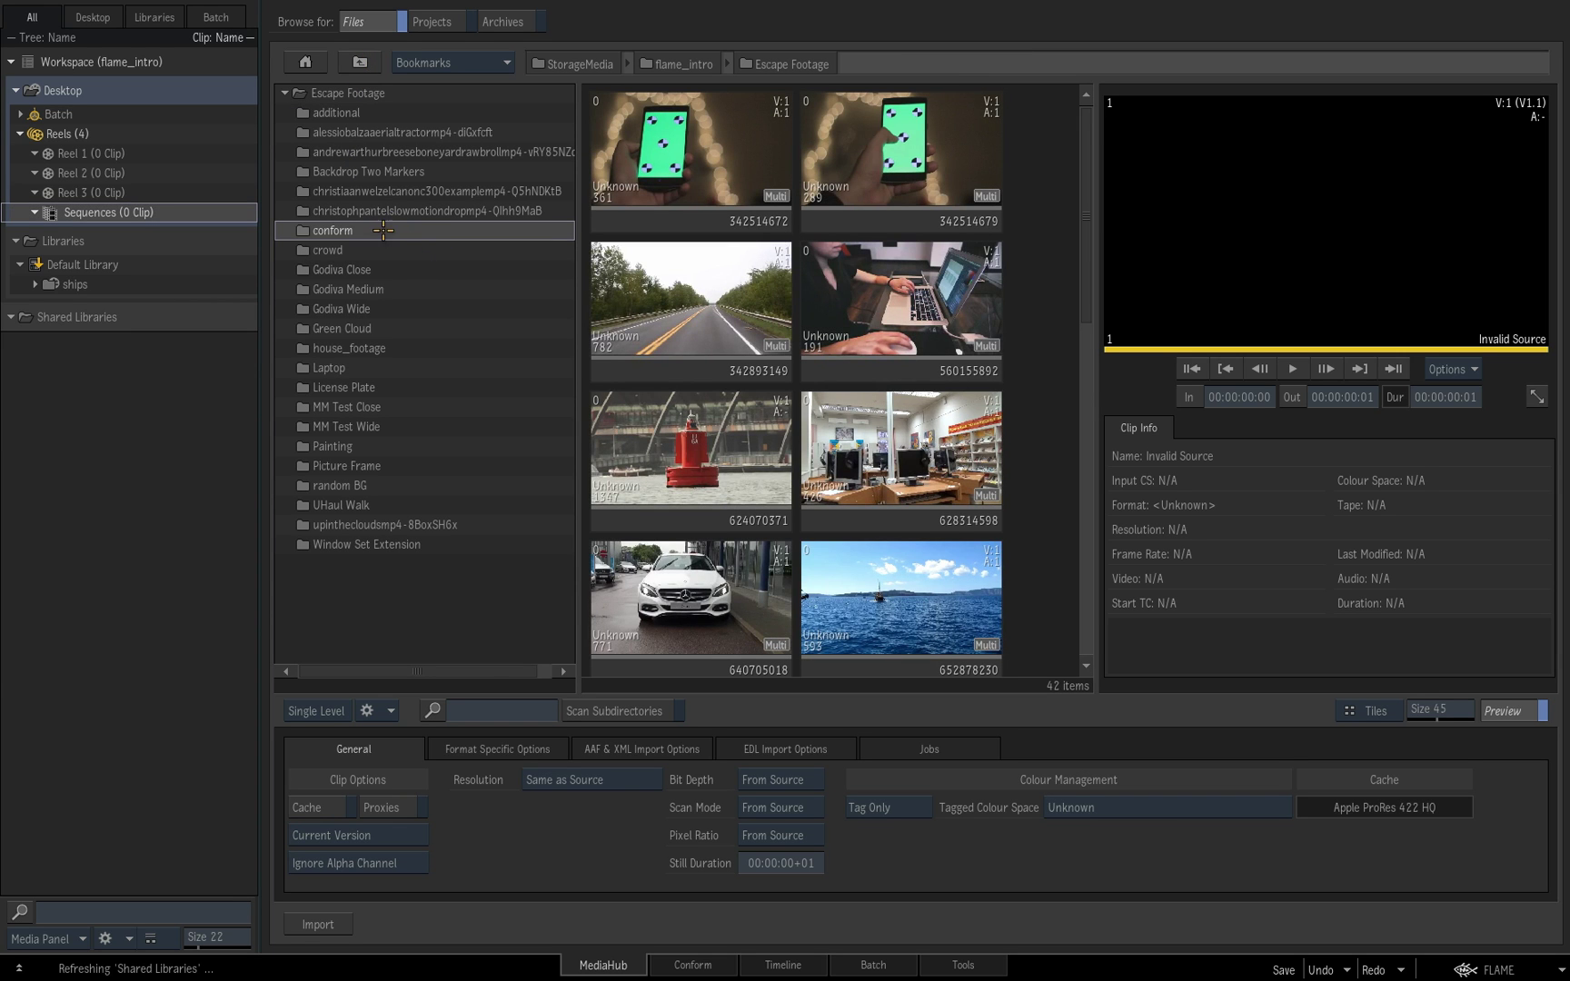
pyautogui.doubleClick(389, 234)
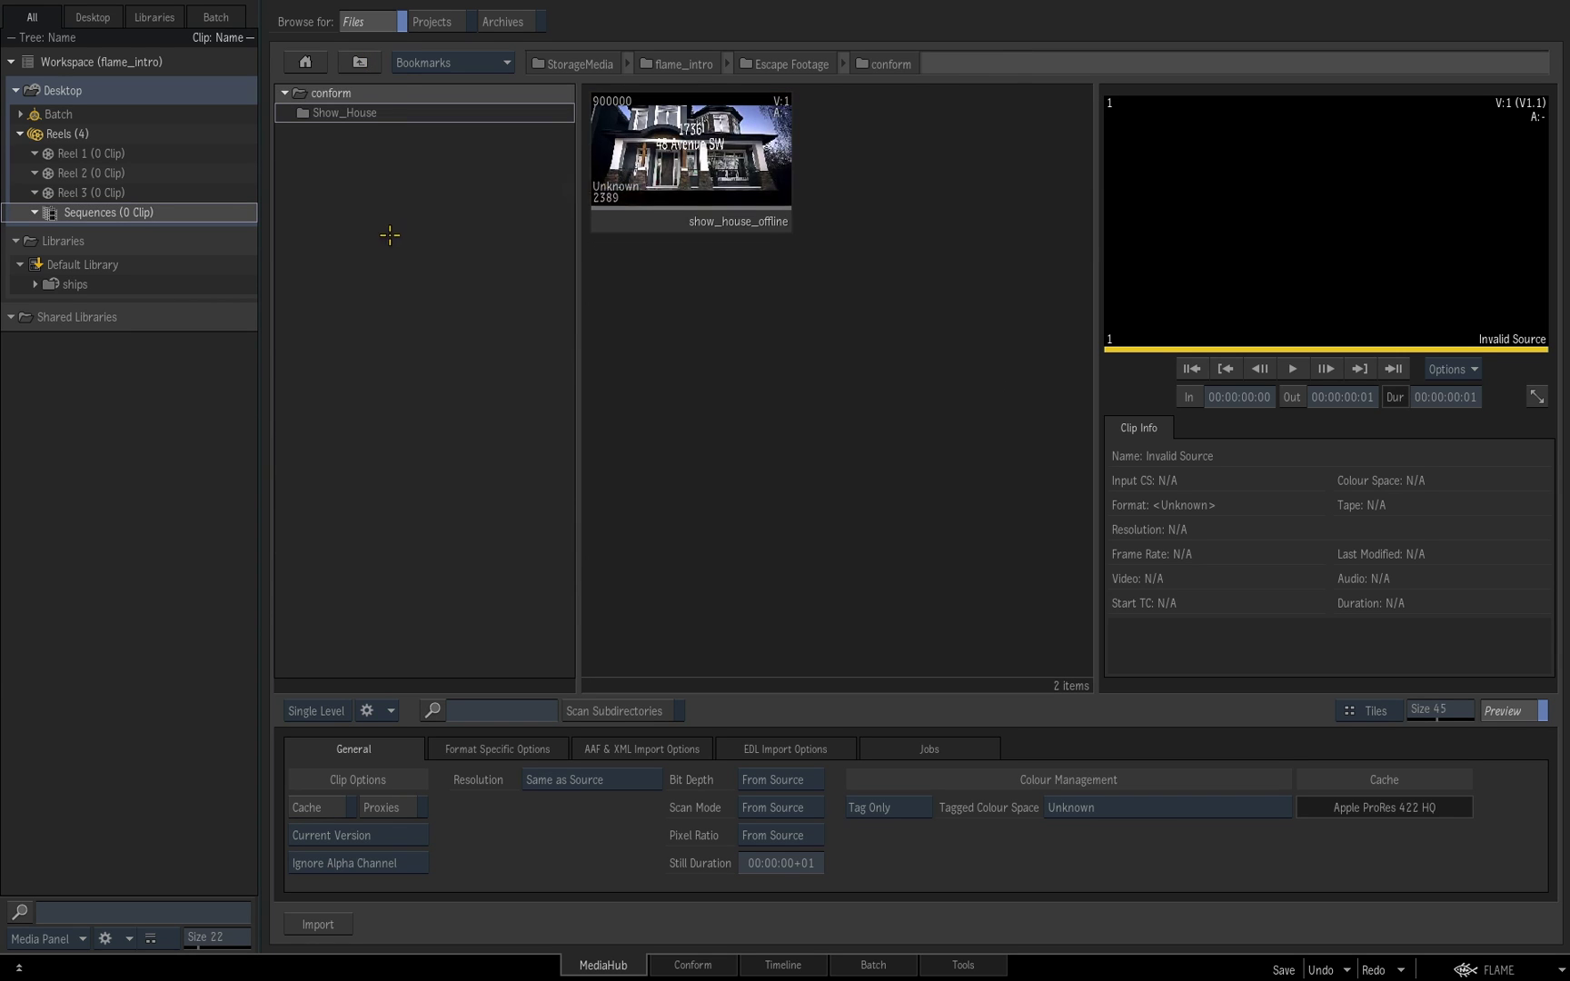
pyautogui.click(677, 180)
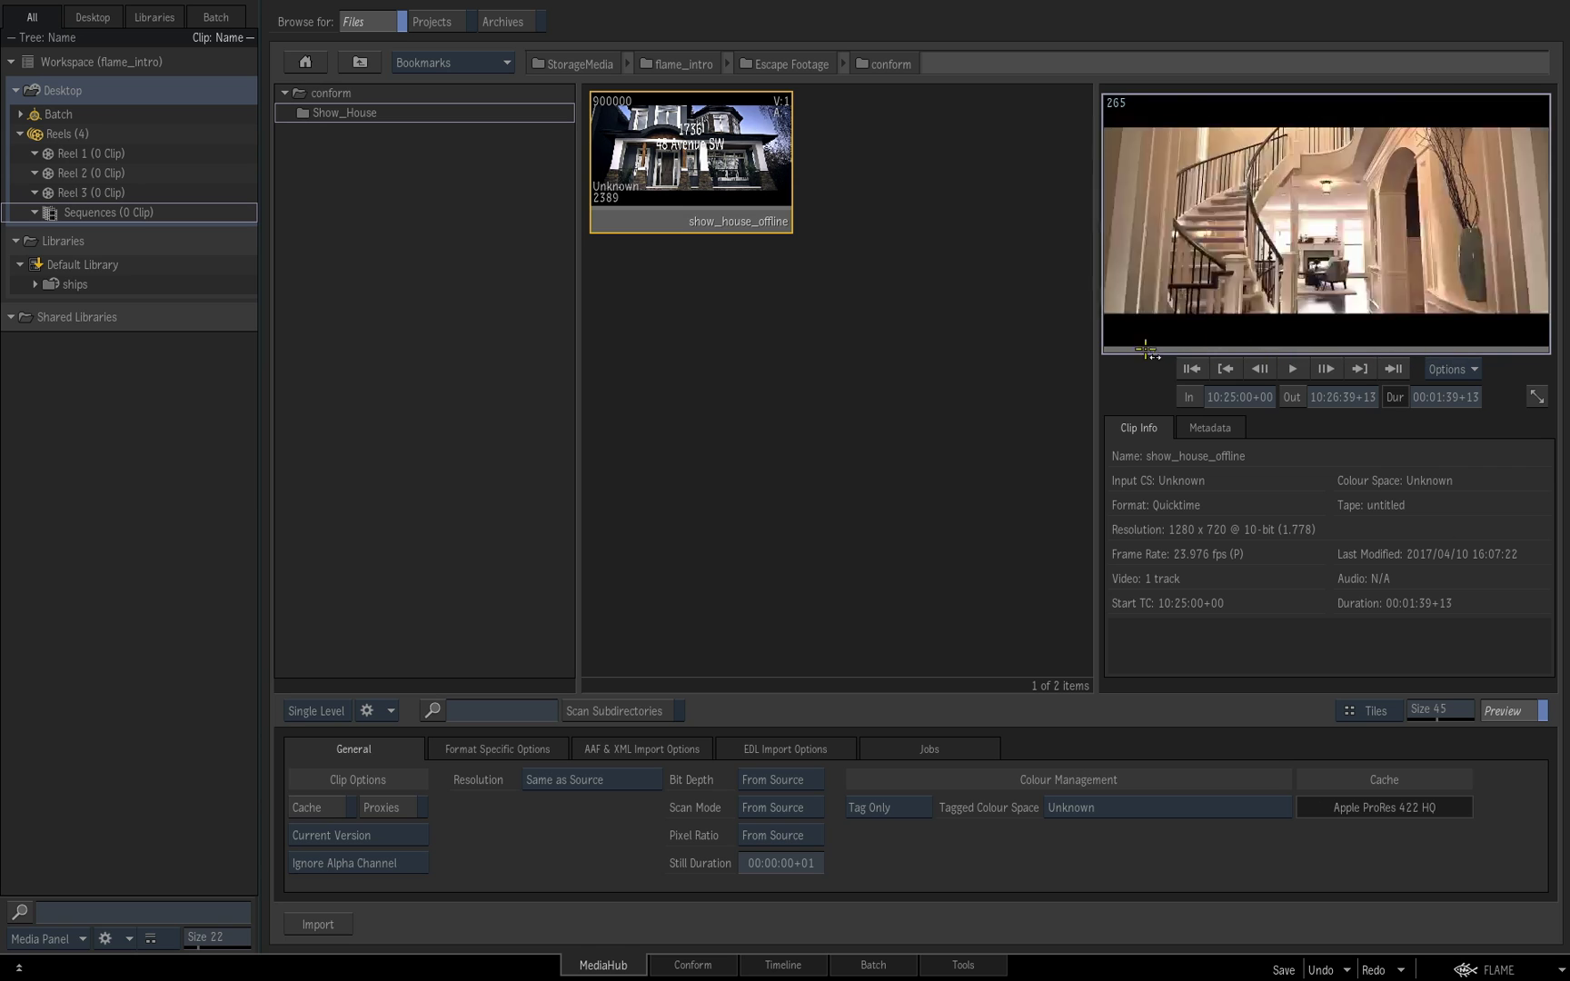
pyautogui.moveTo(691, 162); pyautogui.dragTo(169, 174)
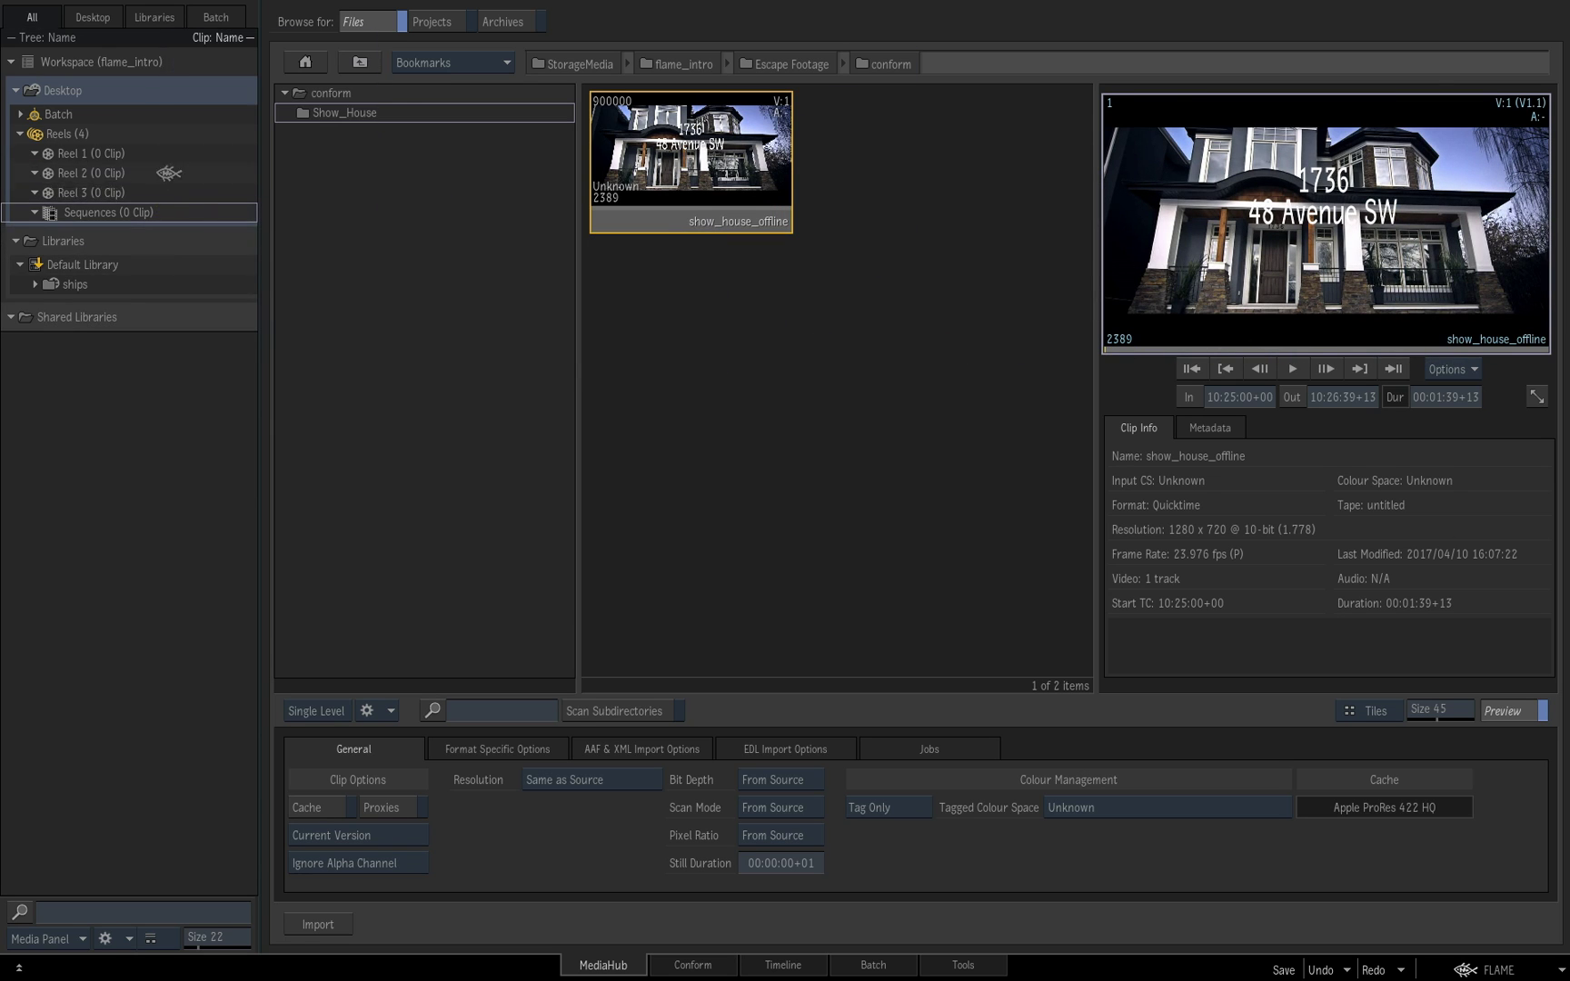
# Step: Browse MediaHub to the Show_House MediaFiles folder of source clips
pyautogui.doubleClick(386, 114)
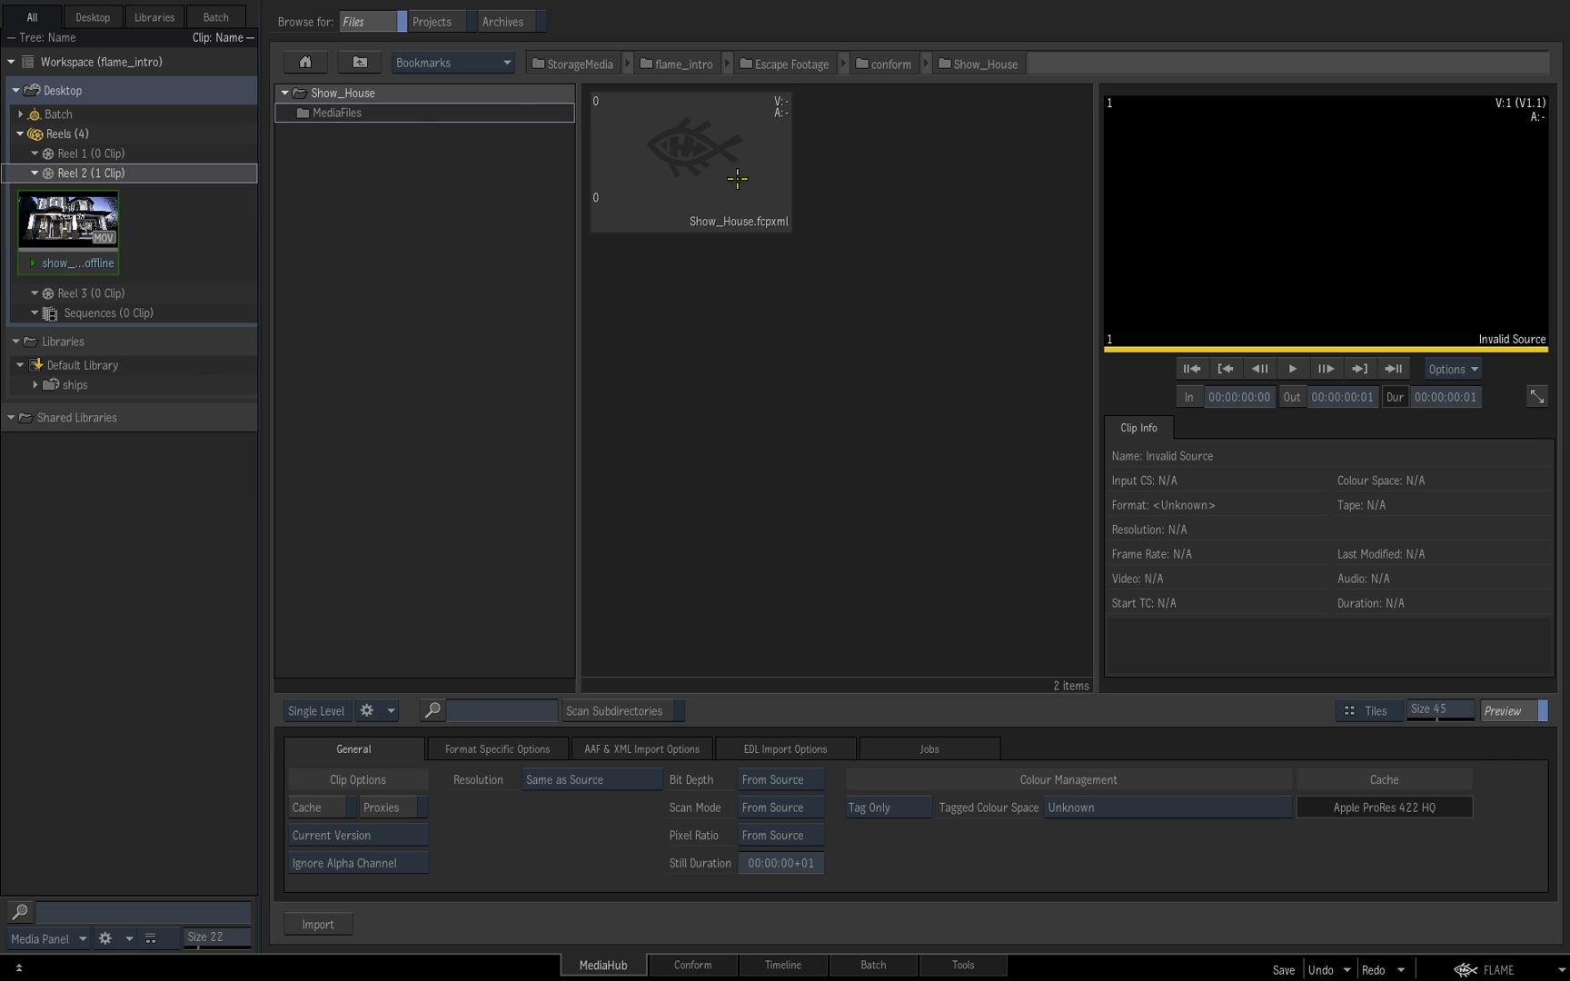
pyautogui.doubleClick(409, 111)
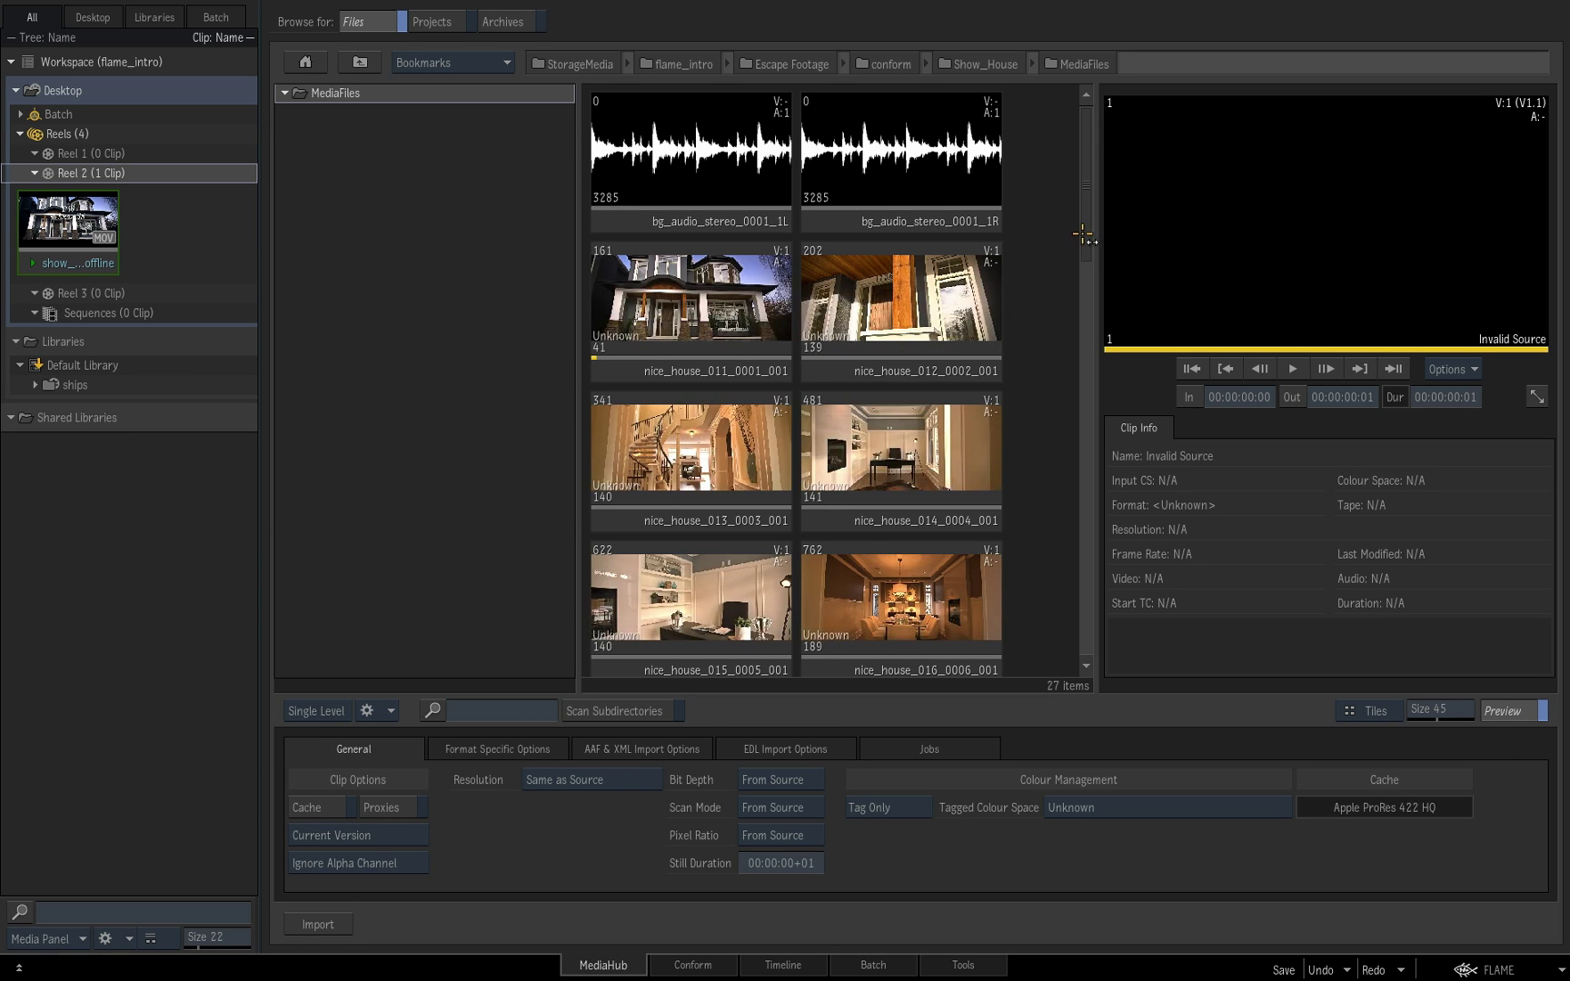
pyautogui.moveTo(1086, 238); pyautogui.dragTo(1097, 291)
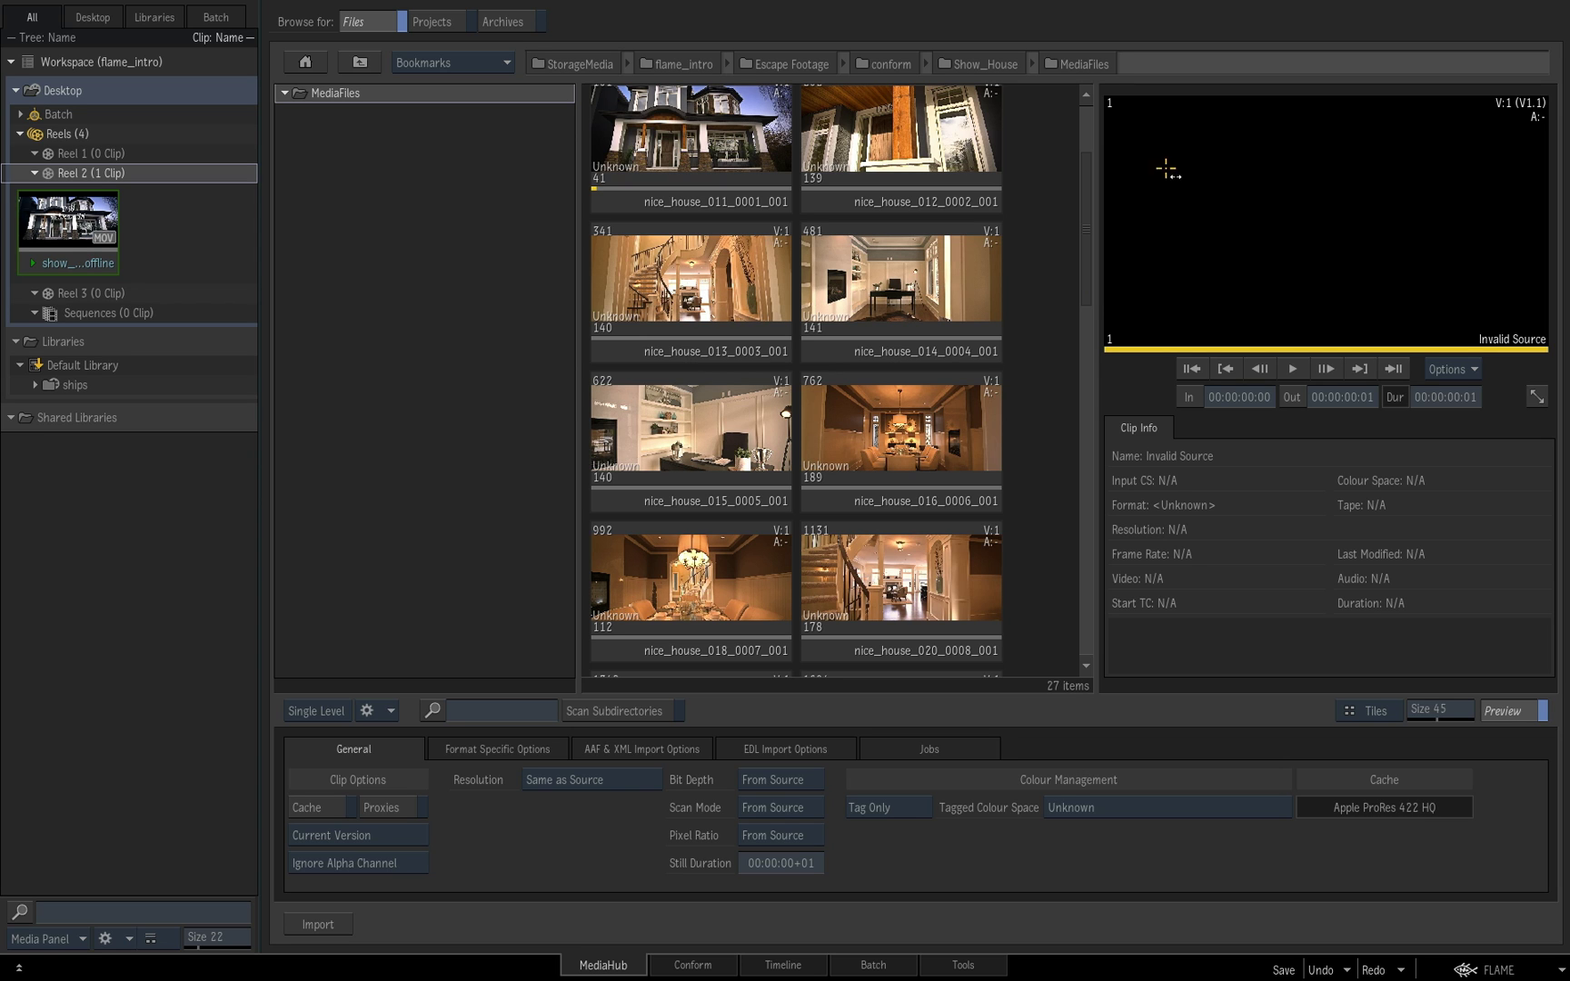
pyautogui.scroll(2, 1094, 216)
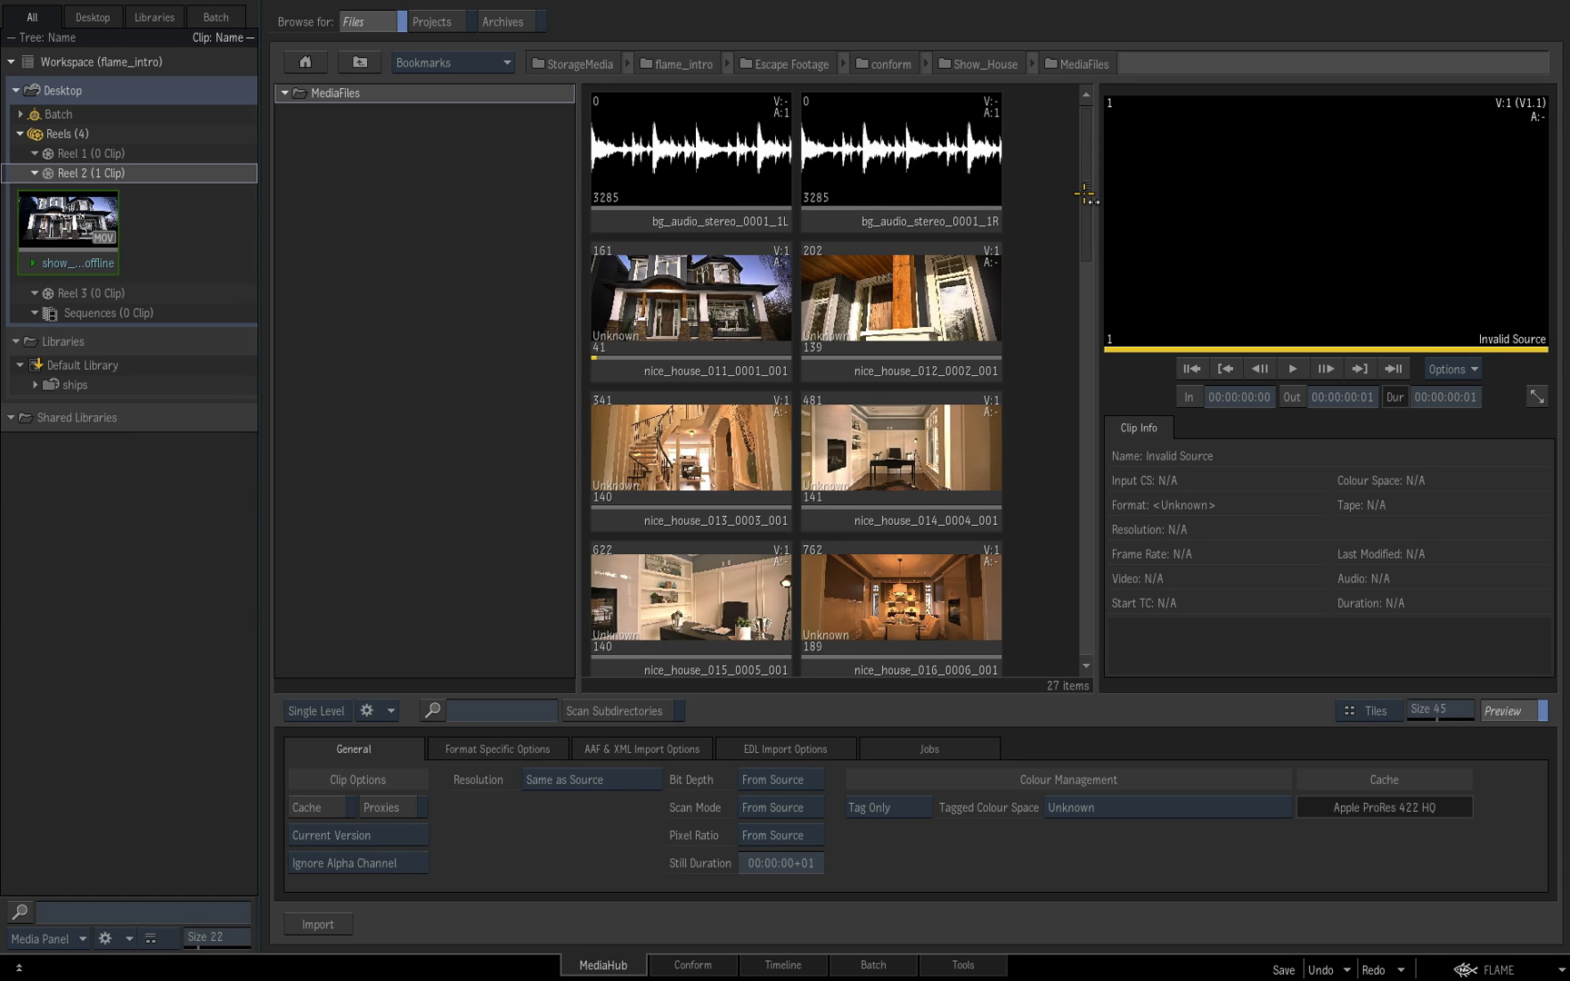
# Step: Review the offline clip full size, scrub to frame 572, and select it on the timeline
pyautogui.click(784, 965)
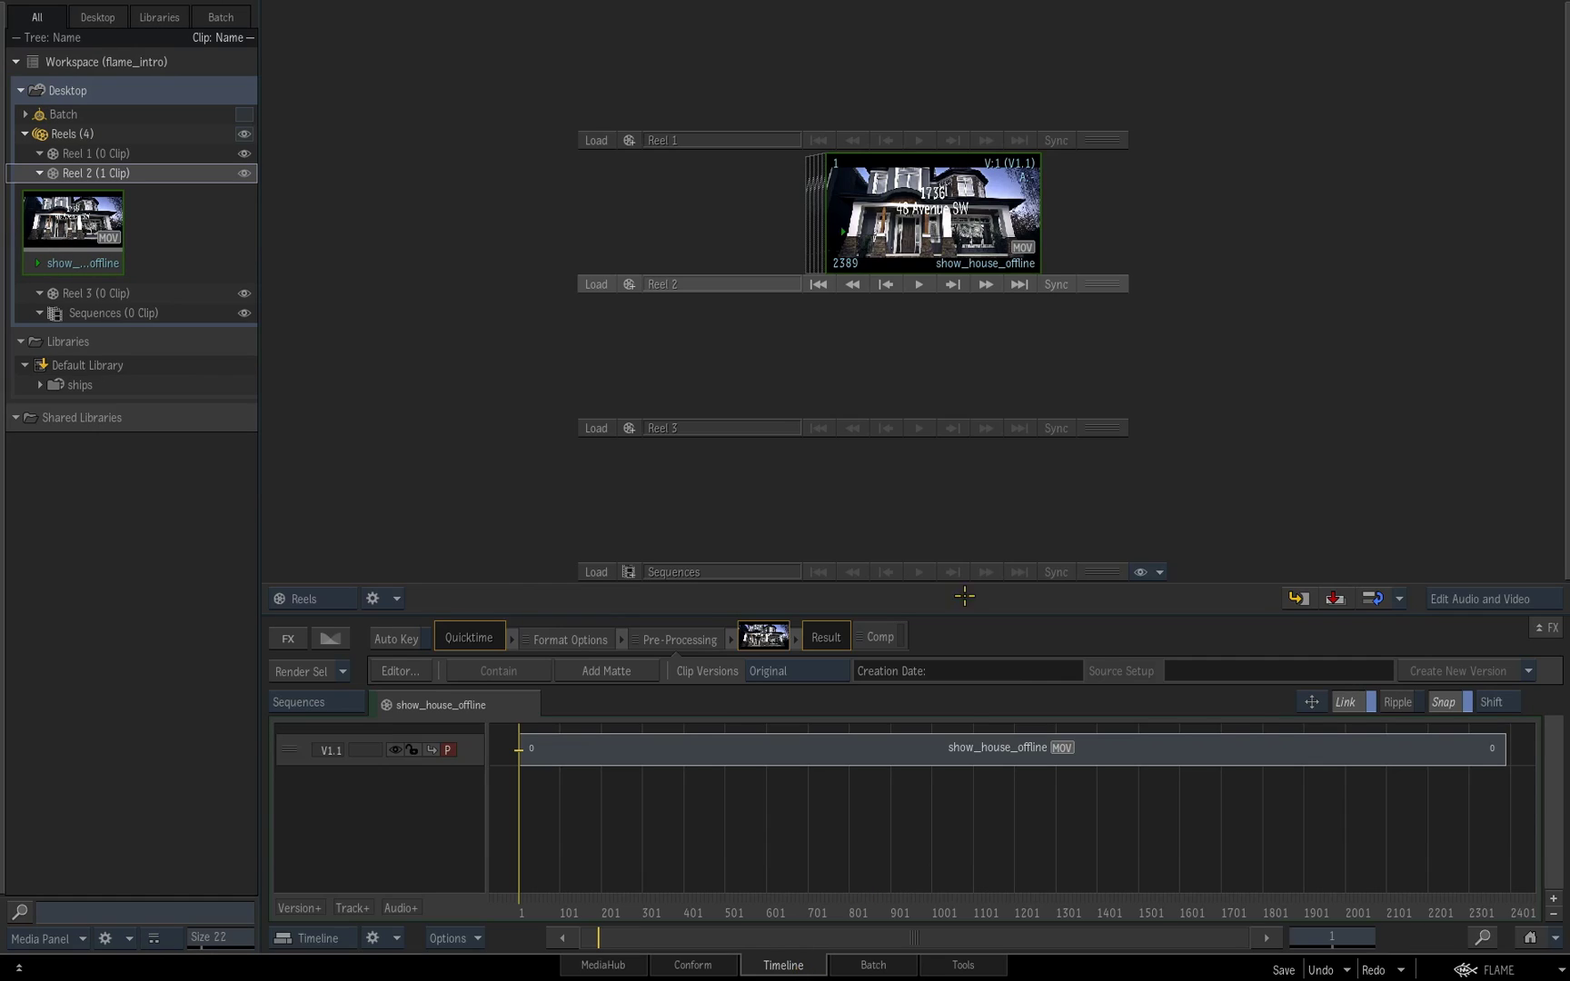
pyautogui.doubleClick(945, 252)
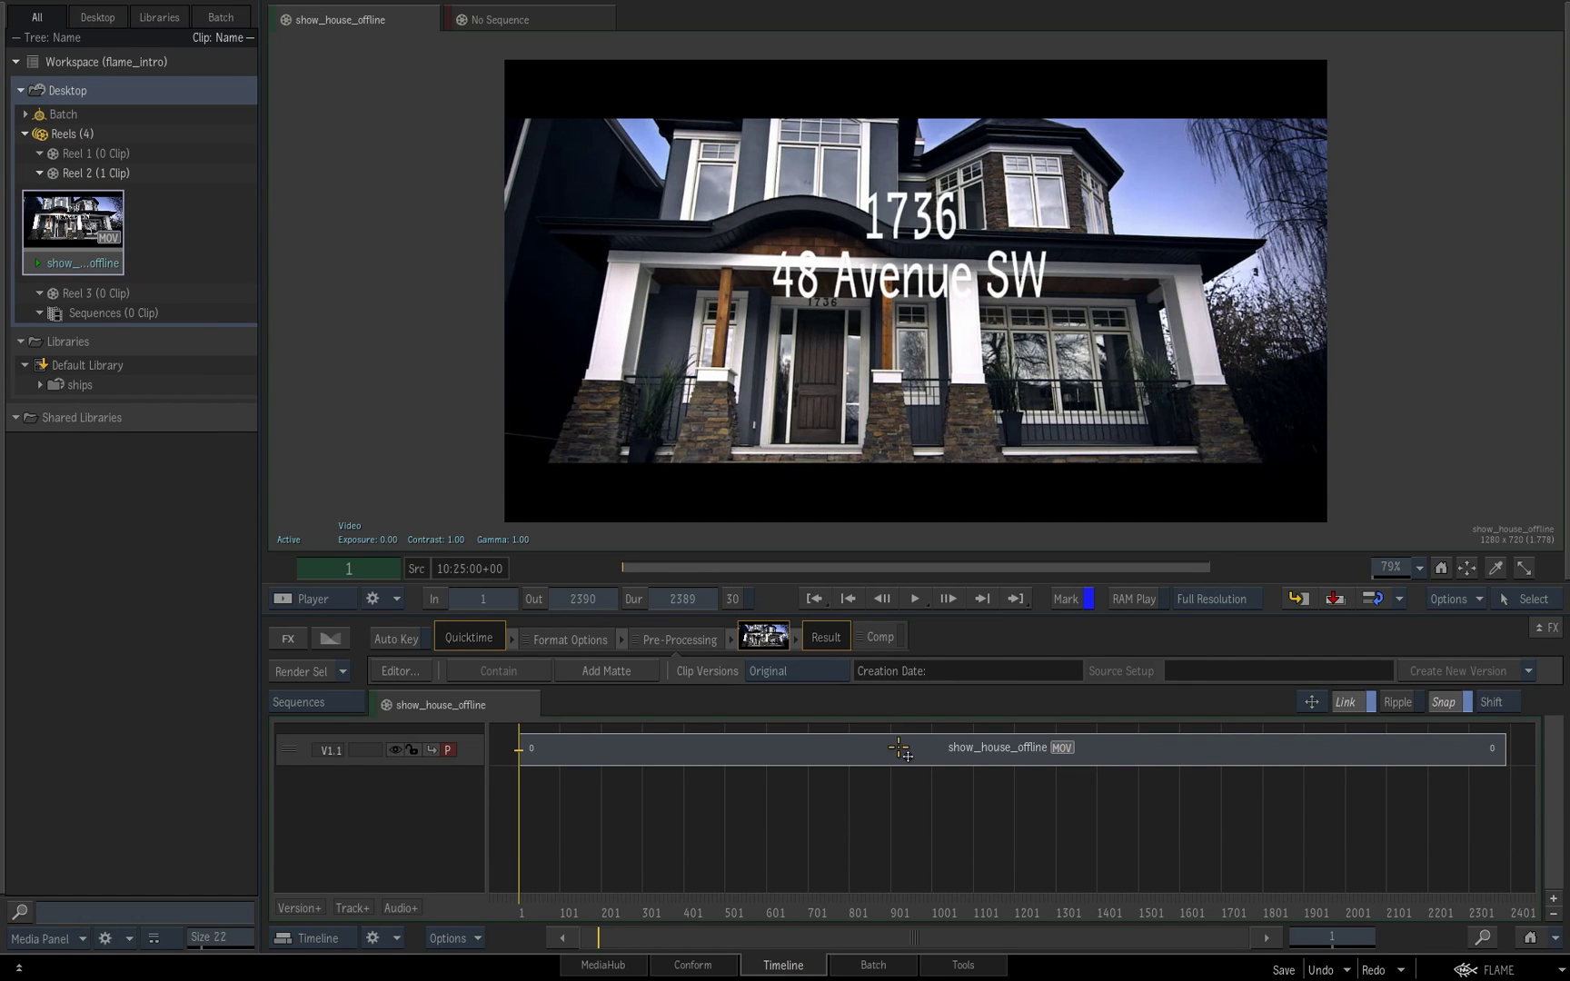
pyautogui.press('alt')
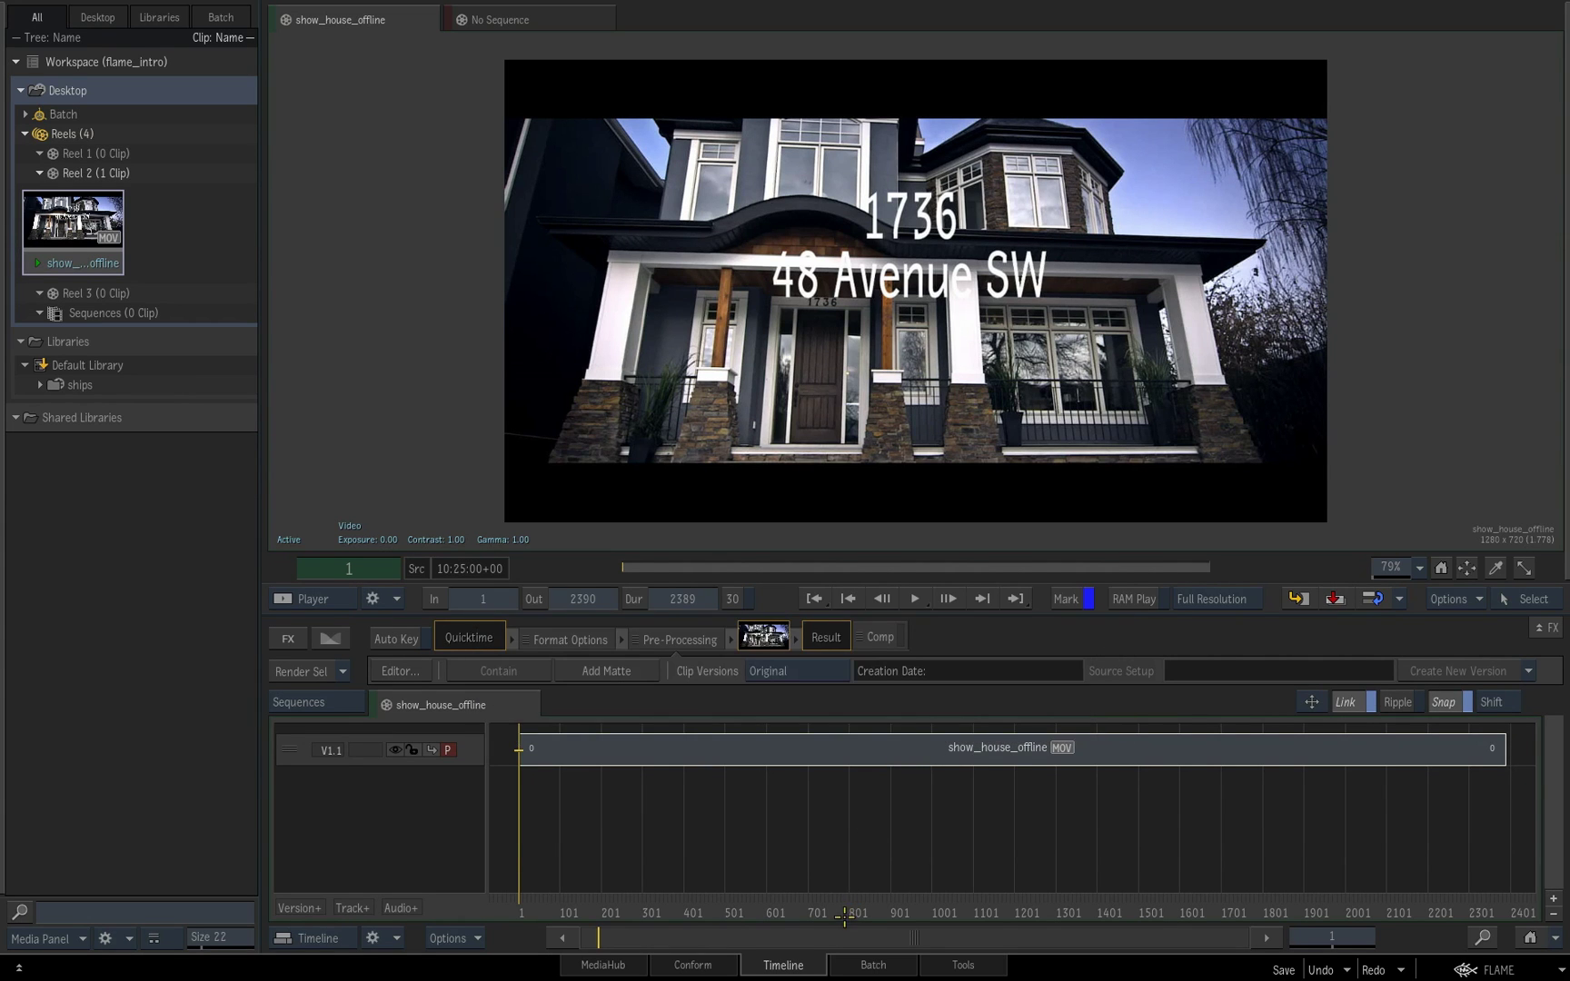
pyautogui.moveTo(854, 886); pyautogui.dragTo(519, 886)
pyautogui.click(776, 758)
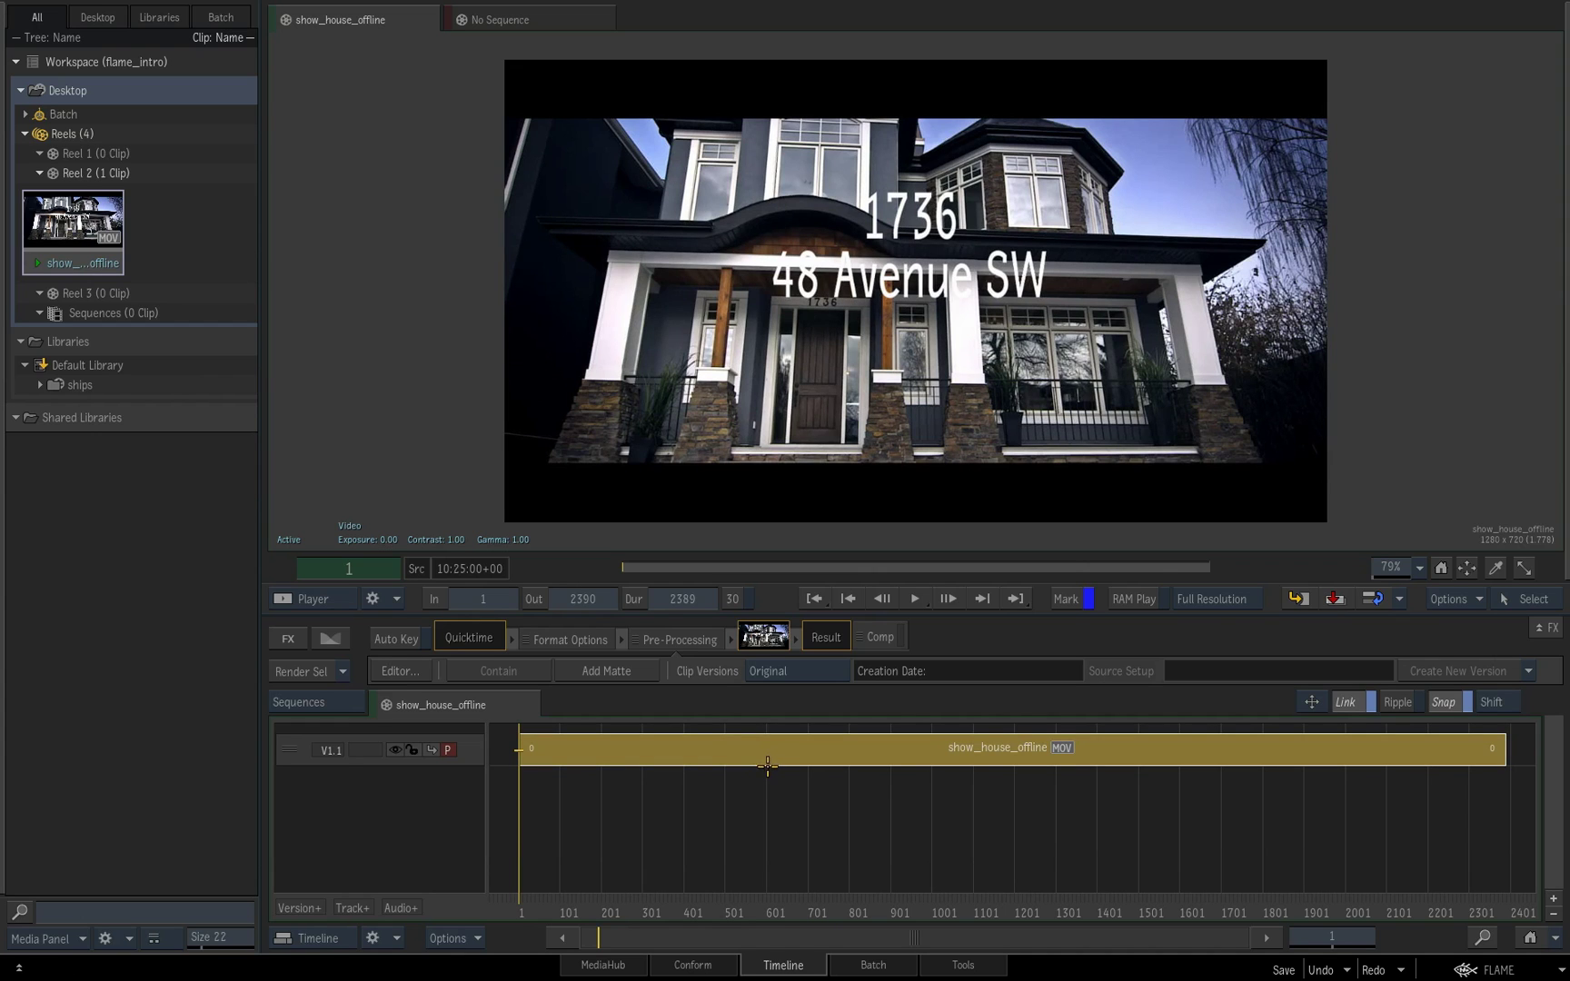
# Step: Add a Colour Correct tinting the clip blue (Hue 236, Gain 34) and review it
pyautogui.rightClick(766, 770)
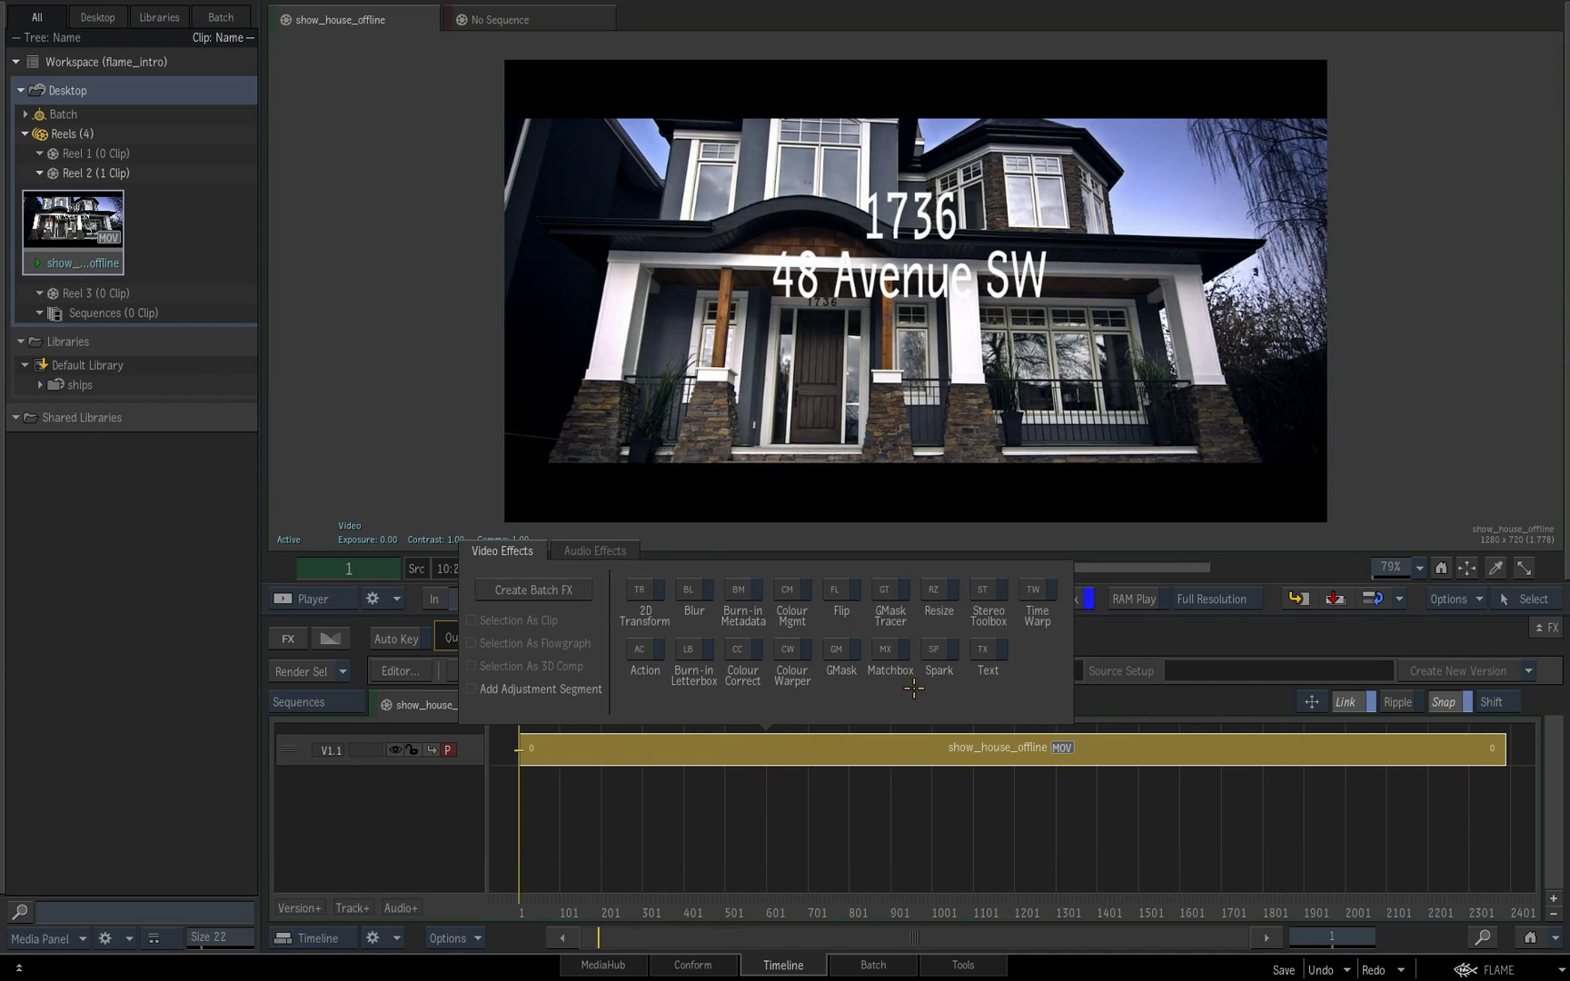
pyautogui.click(743, 652)
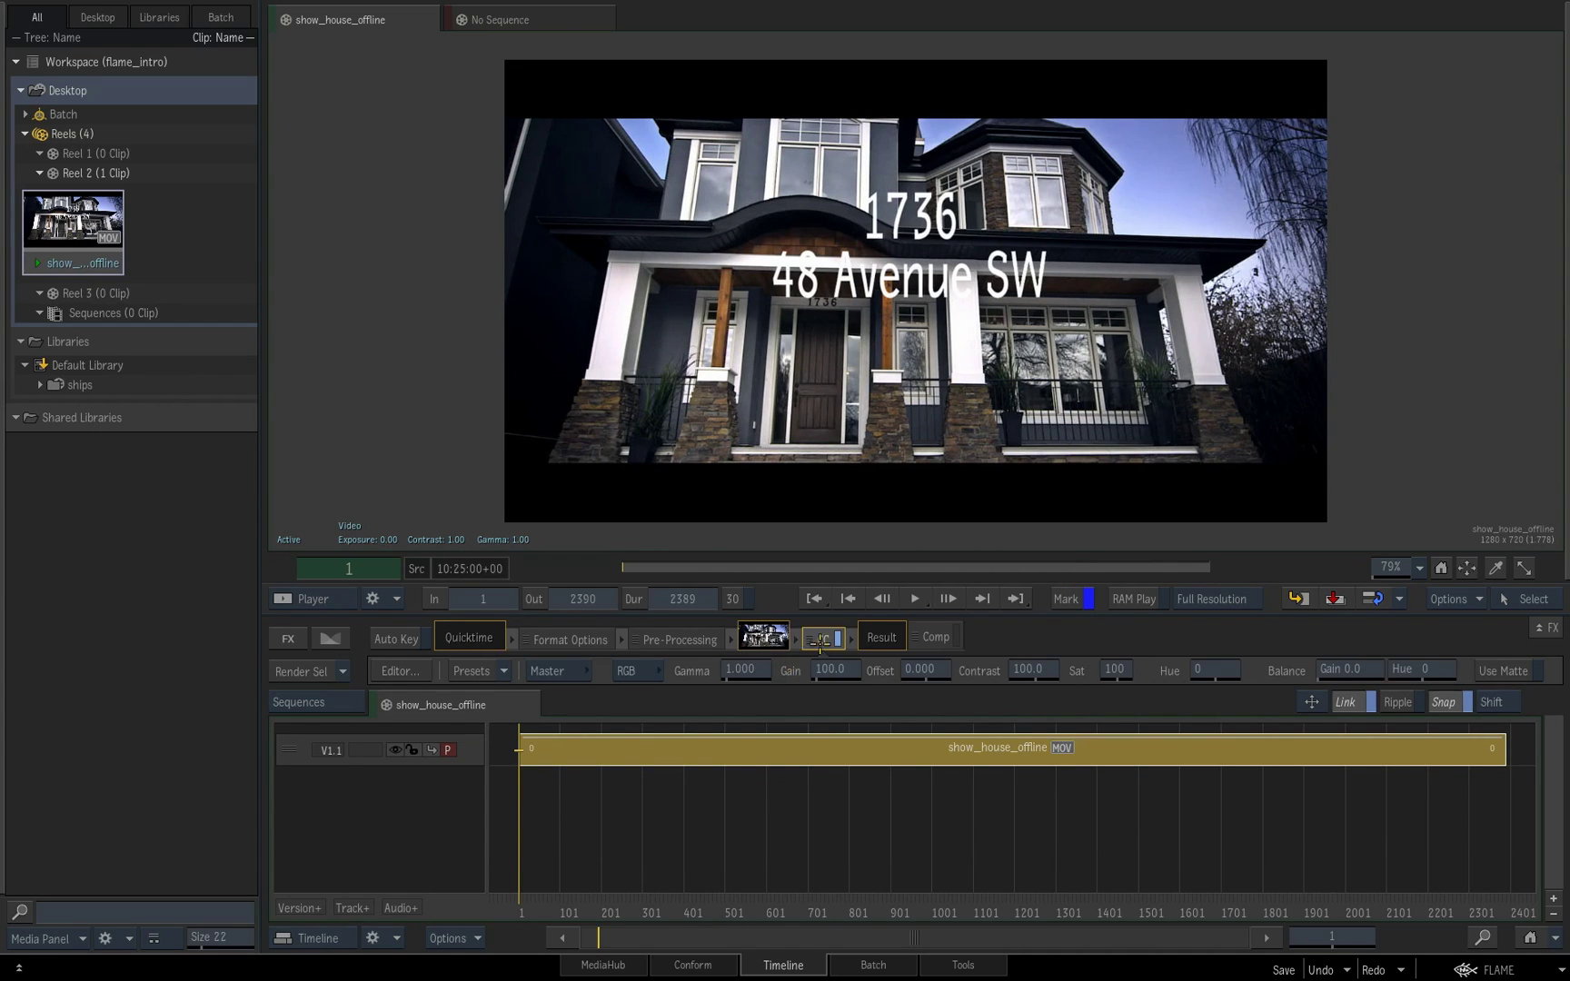
pyautogui.click(400, 671)
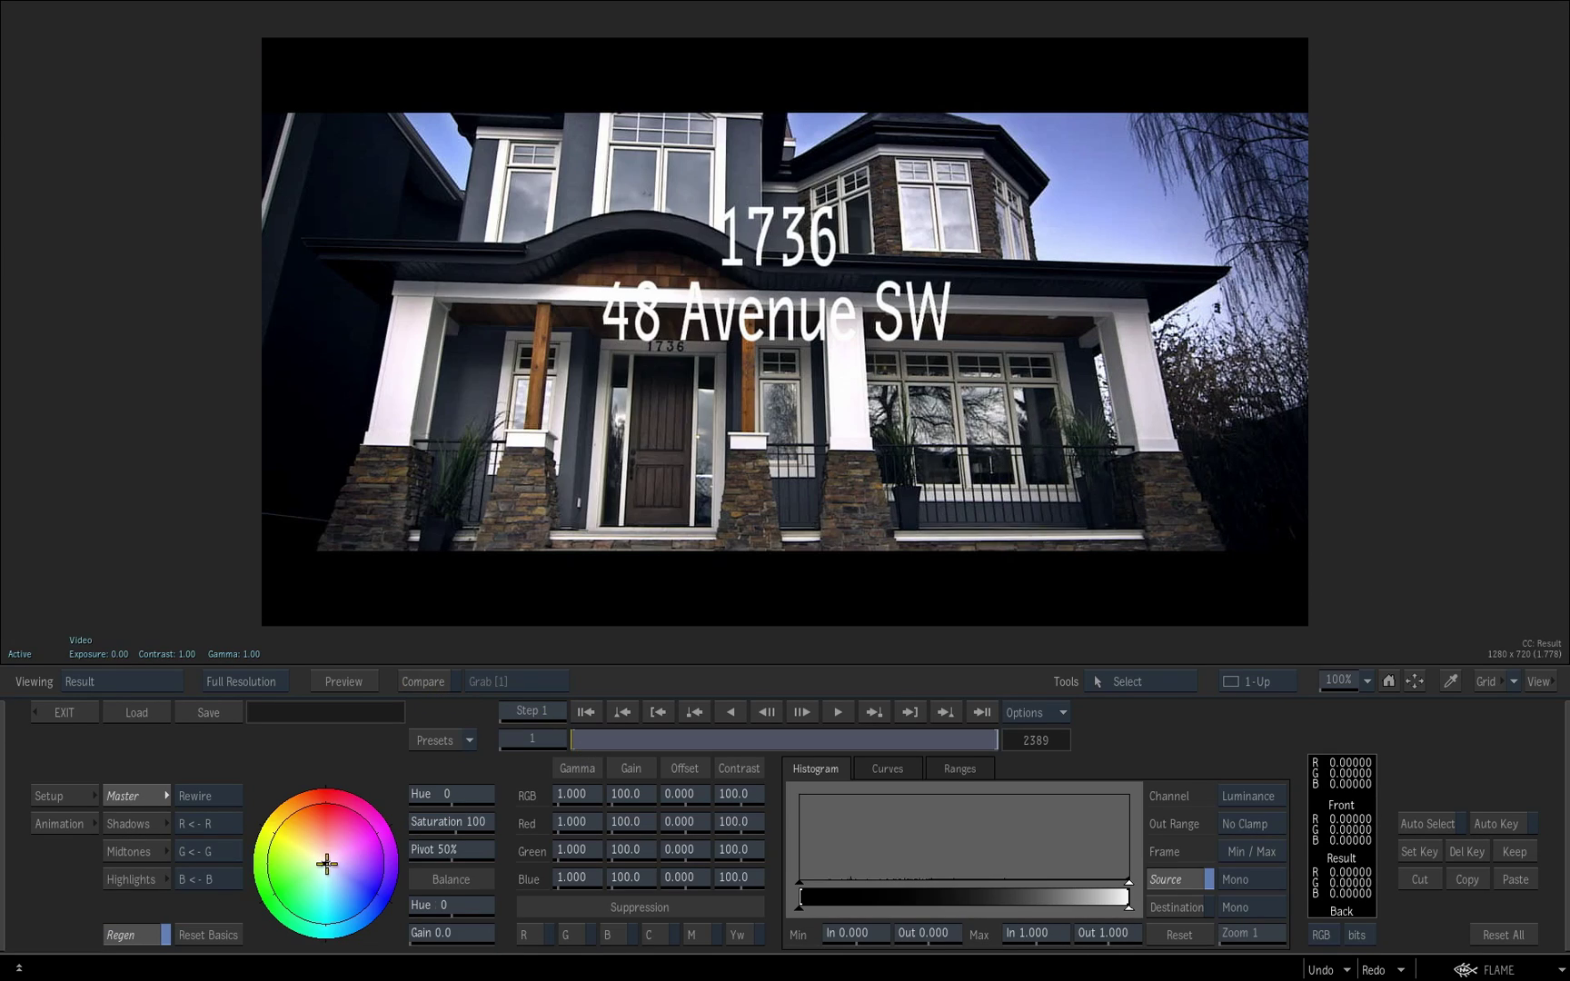
pyautogui.moveTo(326, 863); pyautogui.dragTo(353, 896)
pyautogui.click(94, 707)
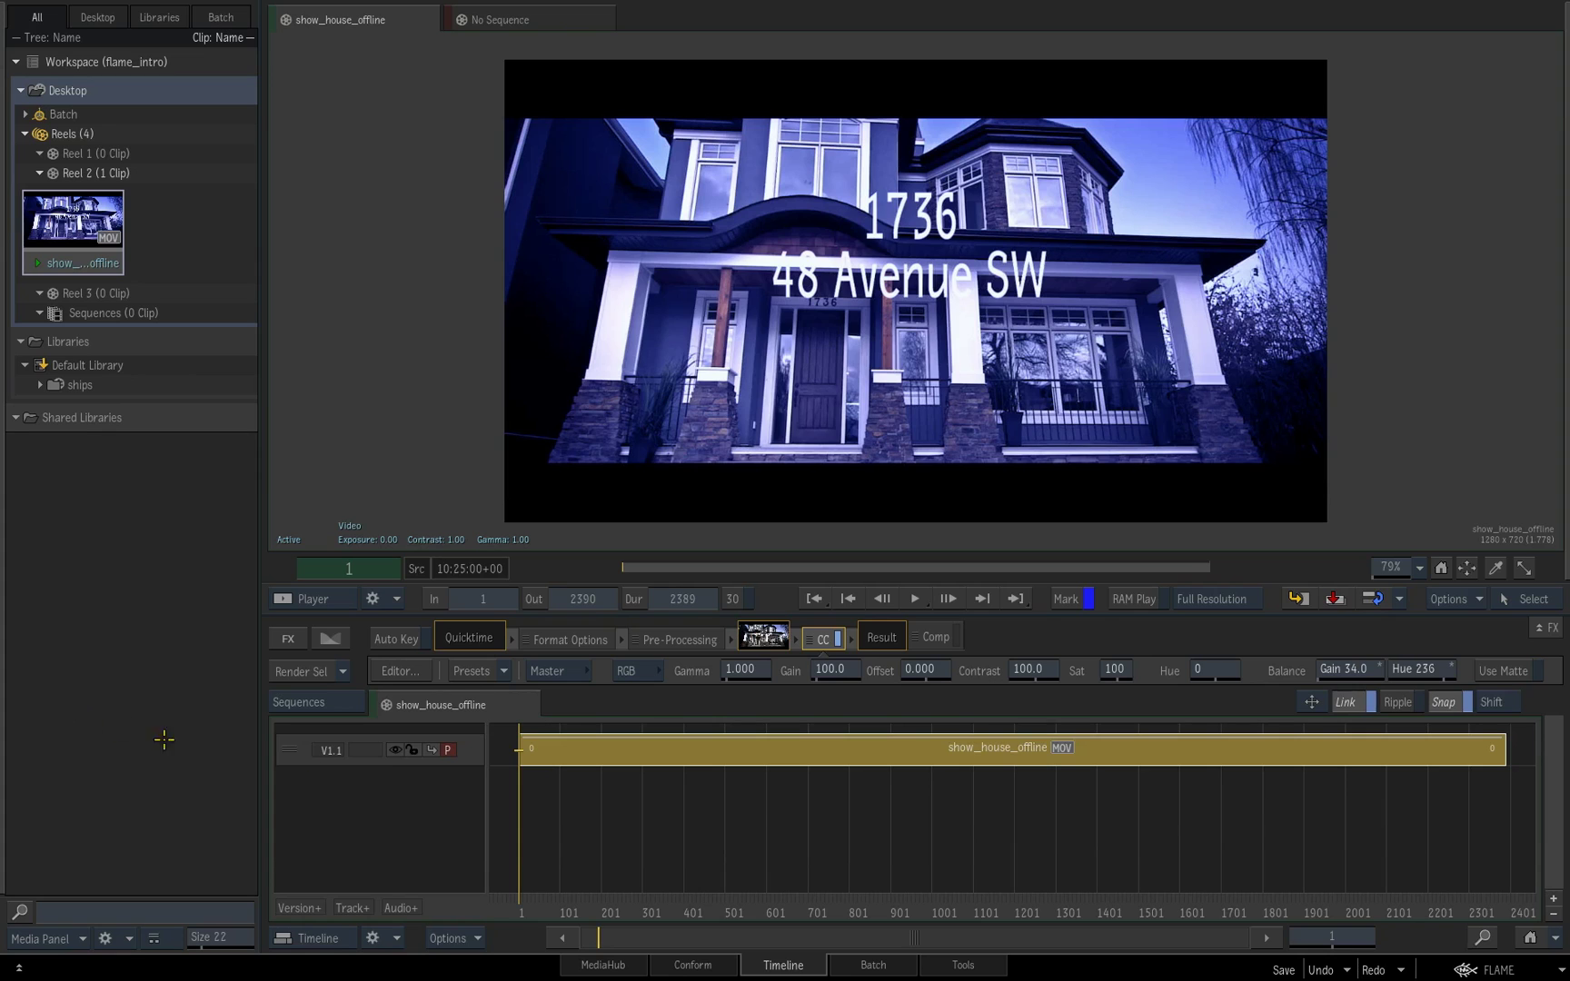
pyautogui.click(782, 912)
pyautogui.moveTo(782, 912); pyautogui.dragTo(531, 883)
pyautogui.press('Escape')
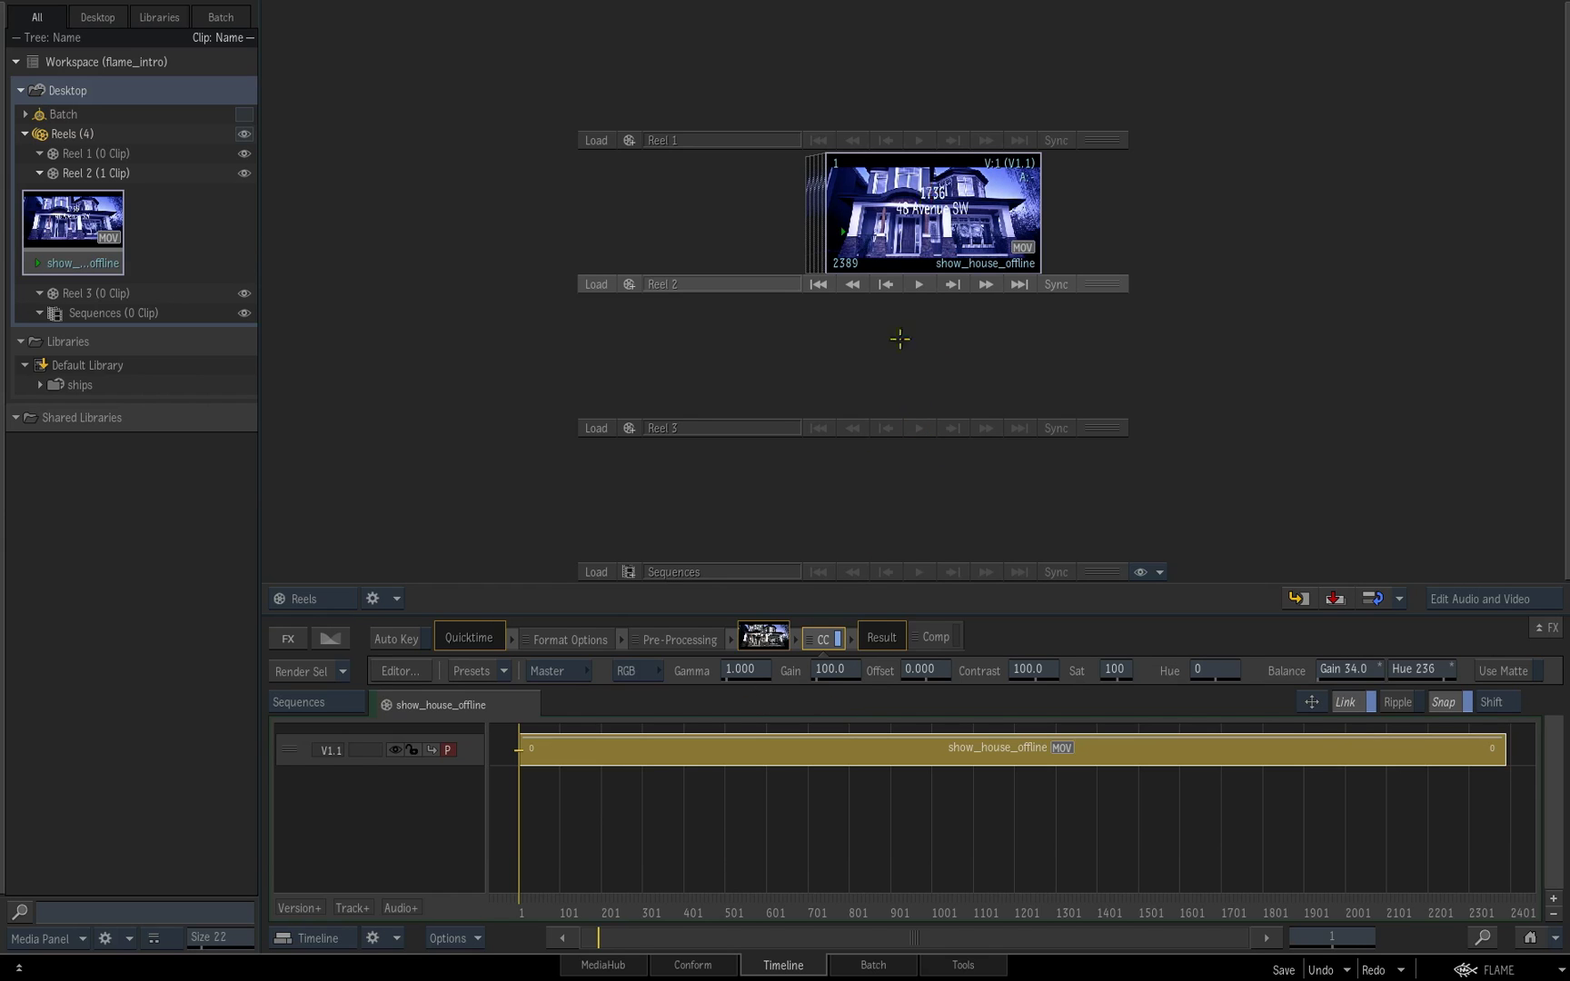
# Step: Remove all clips from the conform media list and call up the Load New FCP XML/AAF/EDL option
pyautogui.click(715, 968)
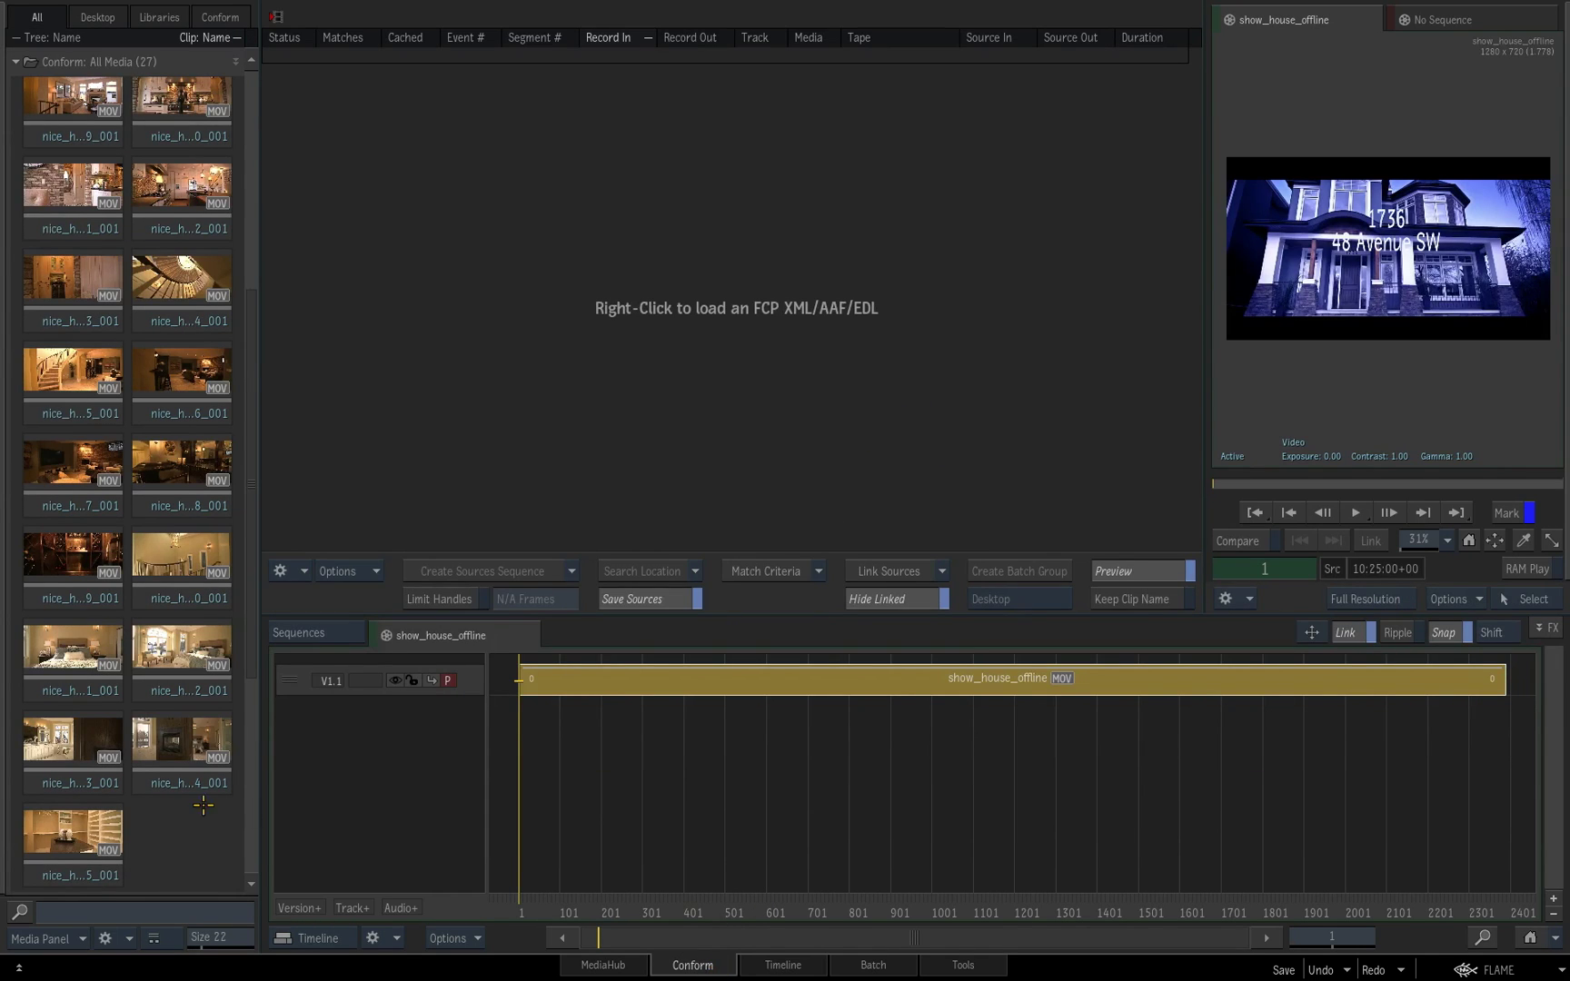
pyautogui.hotkey('ctrl', 'a')
pyautogui.rightClick(179, 773)
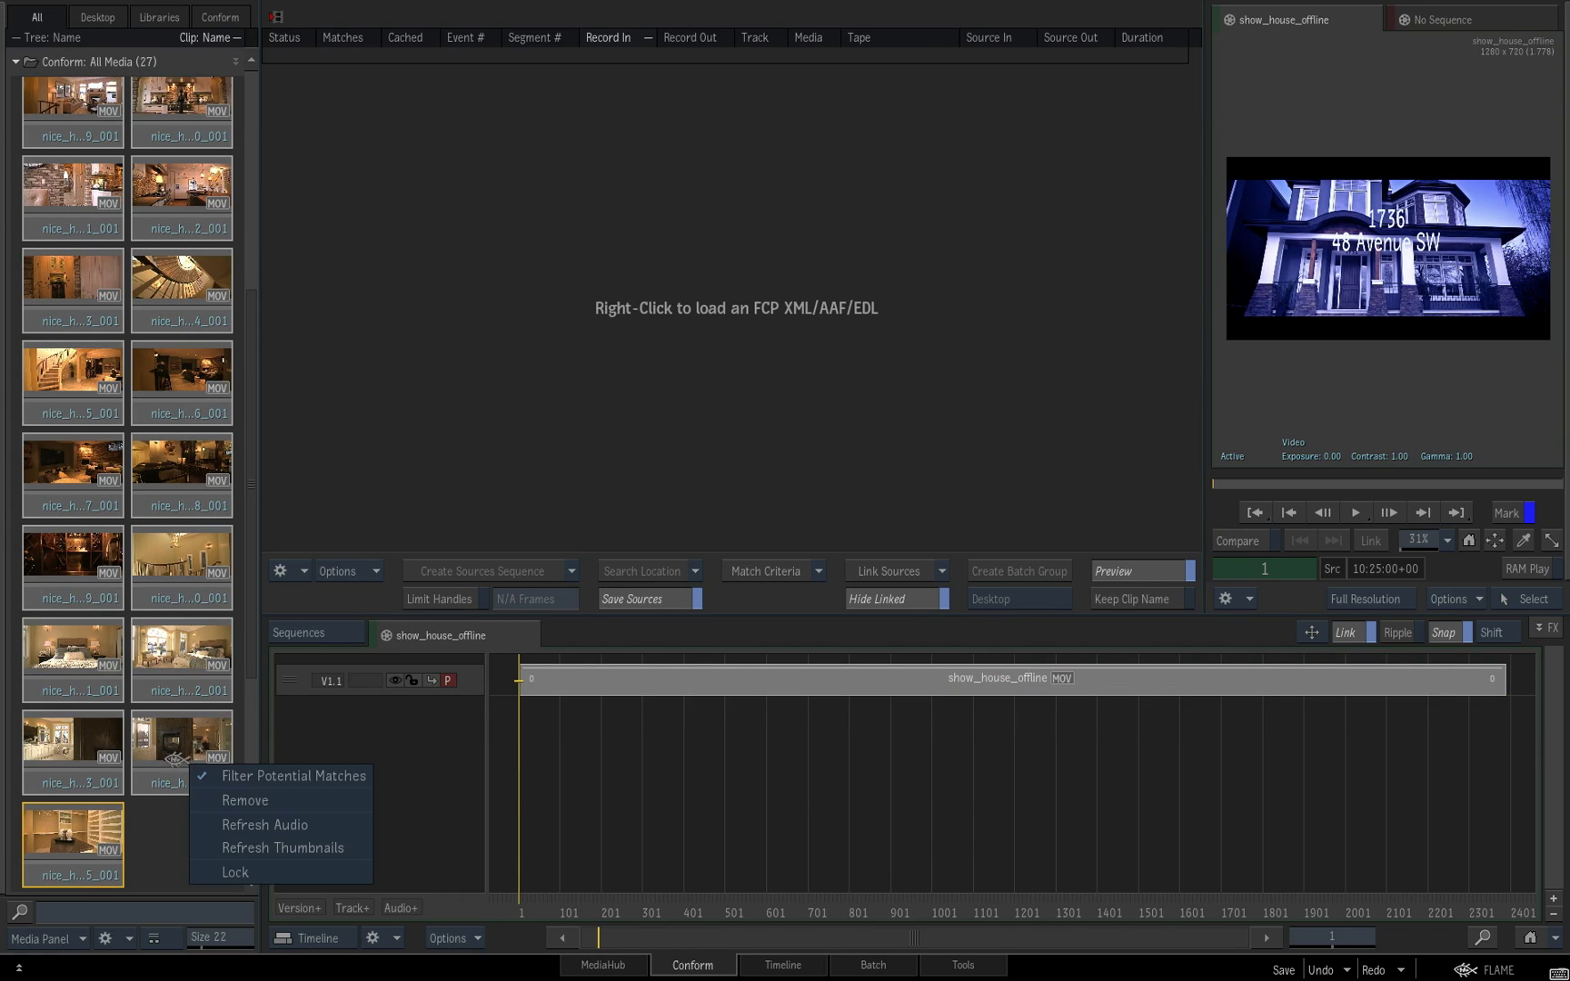
pyautogui.click(202, 803)
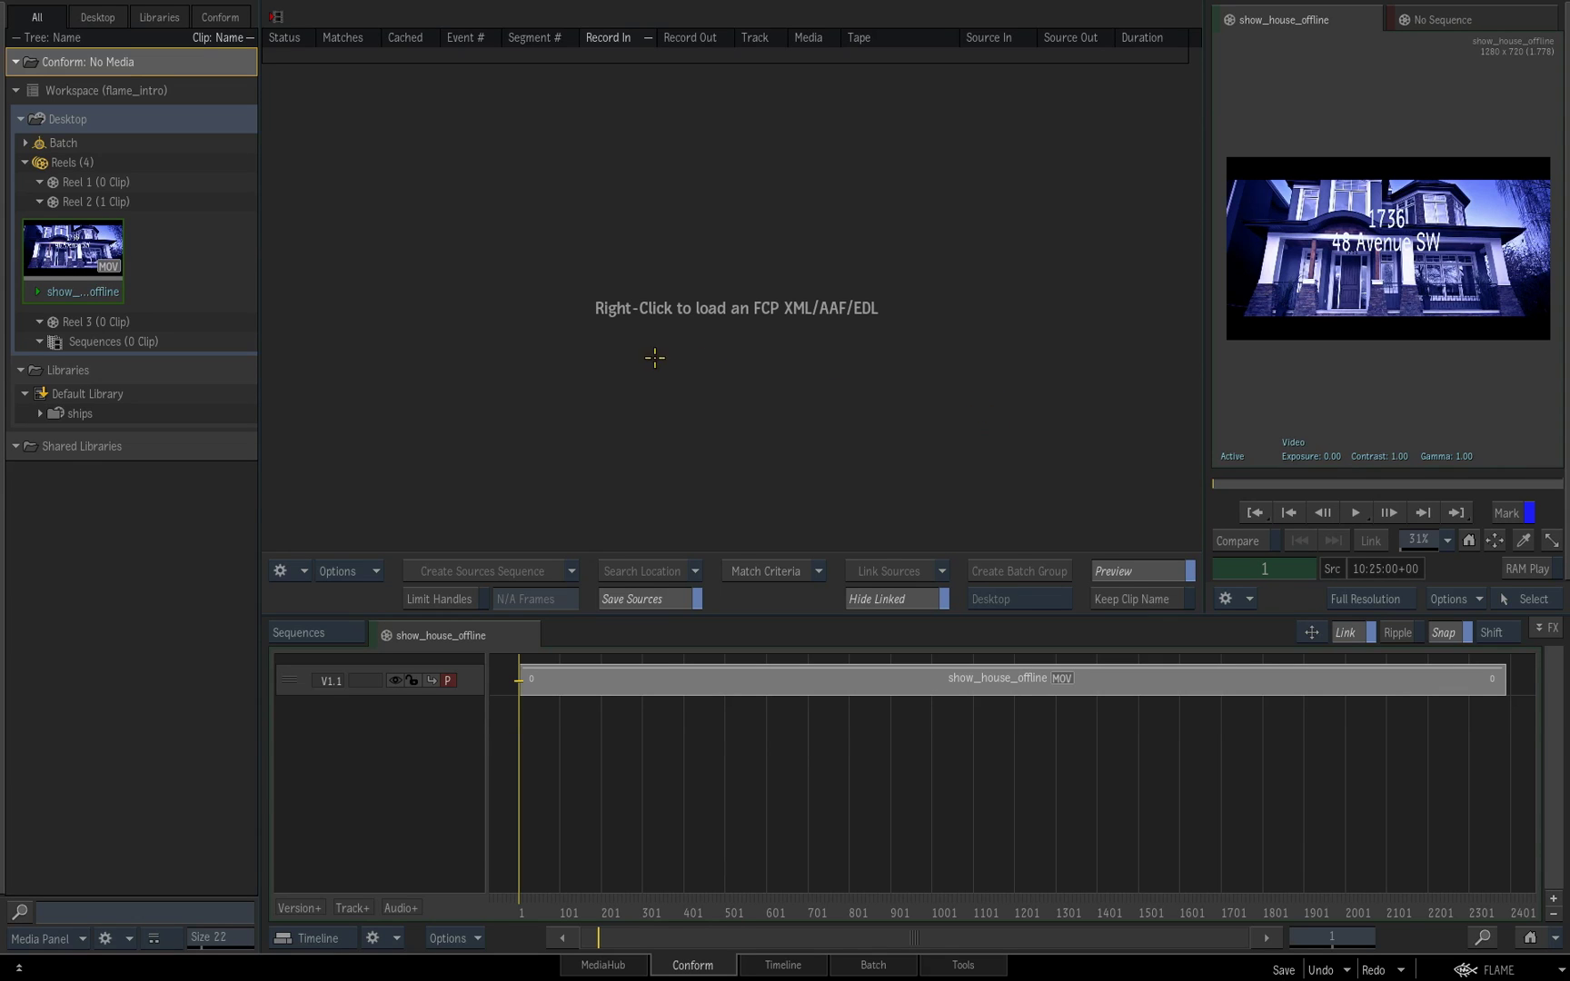
pyautogui.rightClick(861, 353)
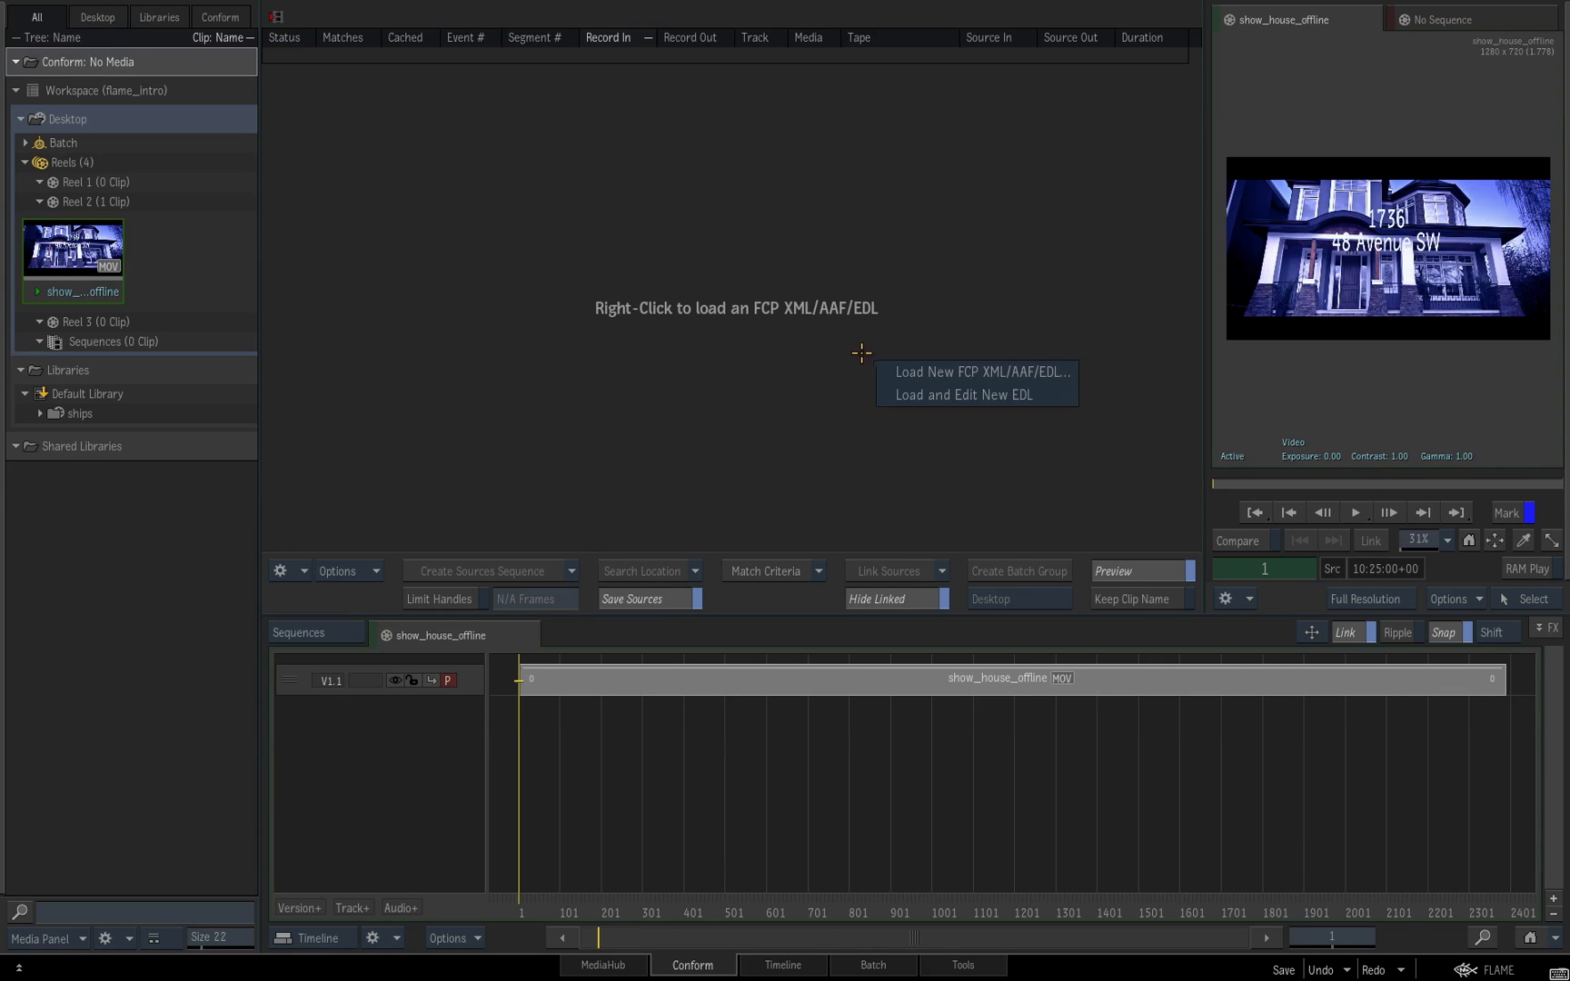
# Step: Import Show_House.fcpxml with media linking, separate source saving and file searching left off
pyautogui.click(1073, 369)
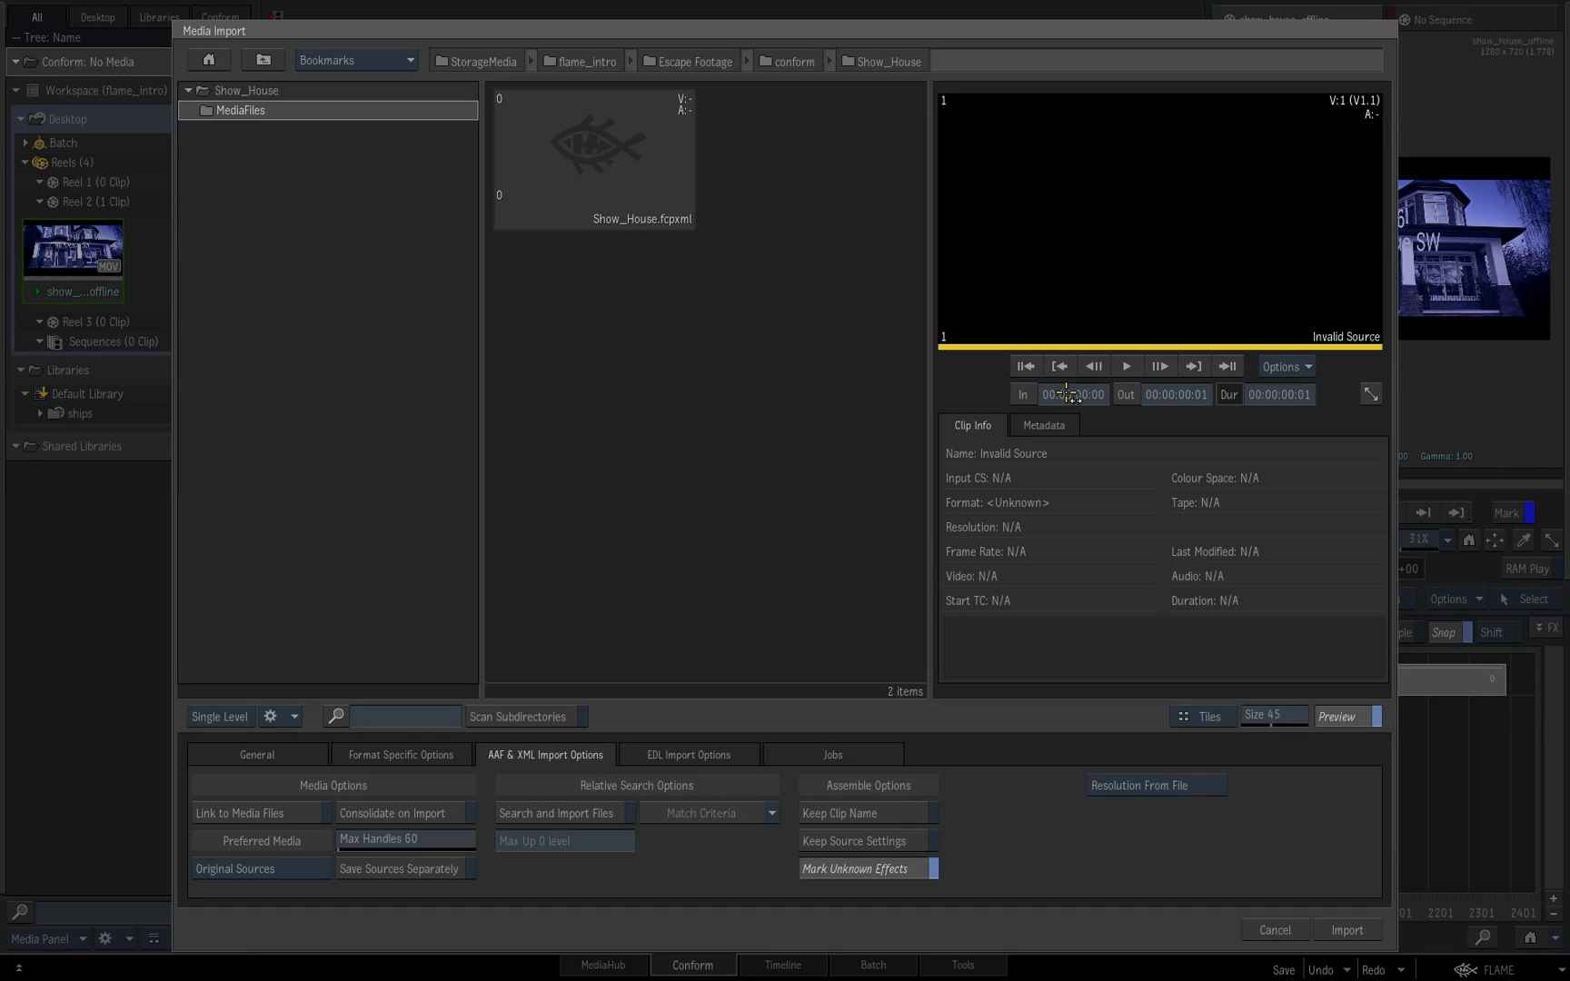
pyautogui.click(618, 171)
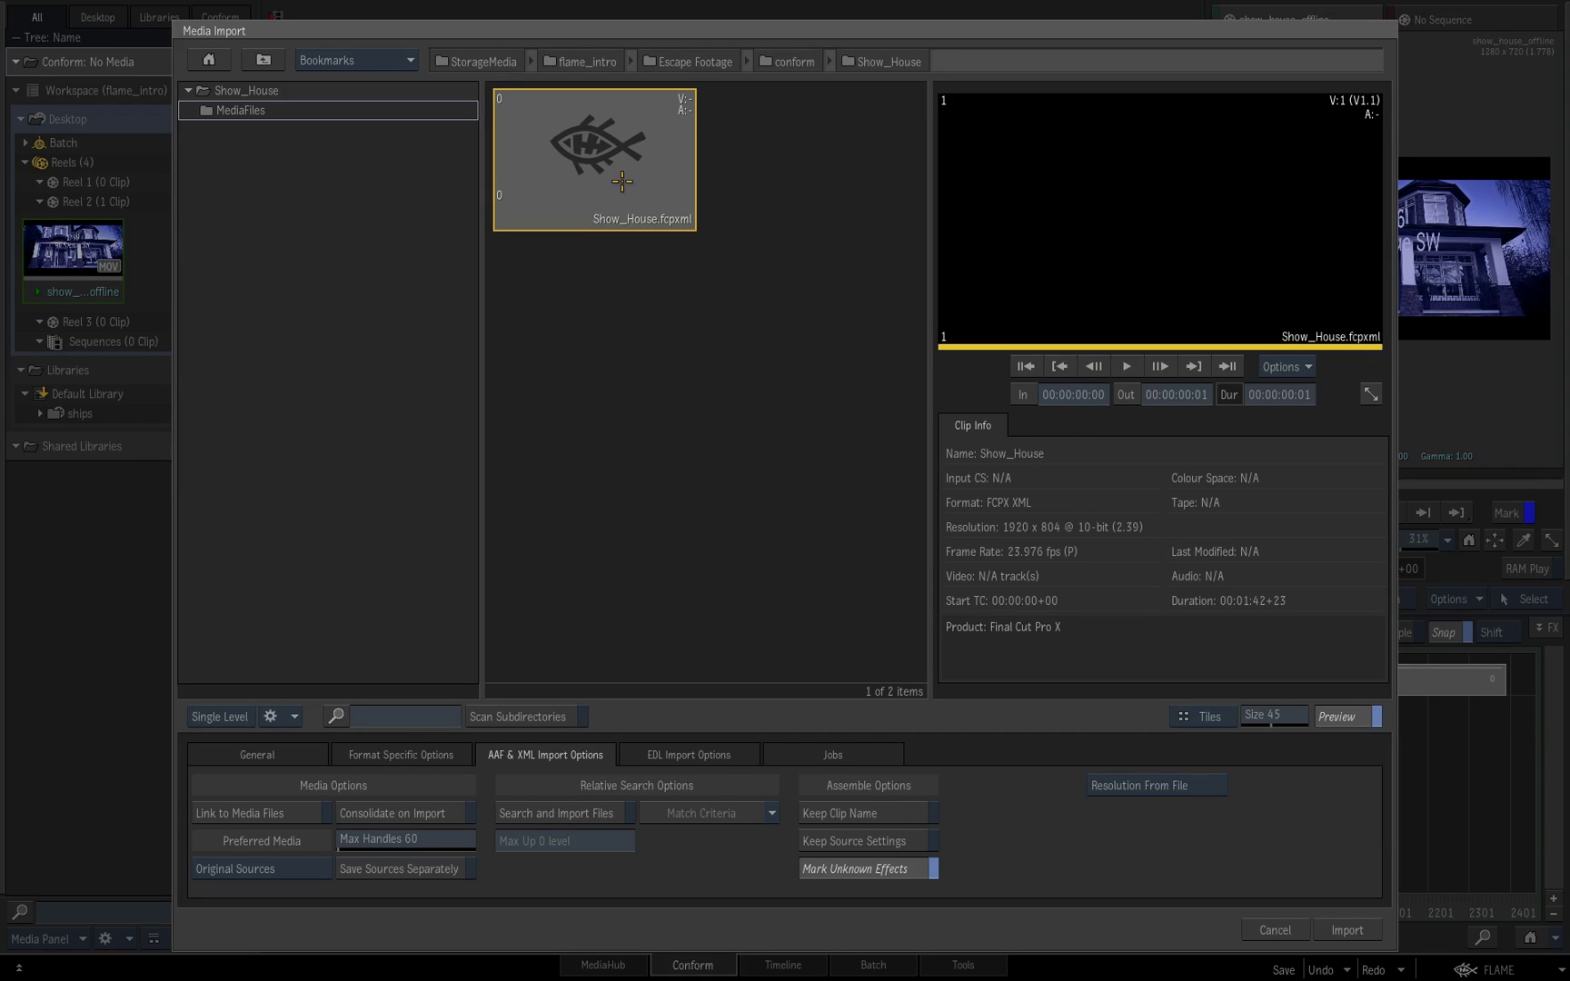
pyautogui.click(283, 814)
pyautogui.click(402, 869)
pyautogui.click(537, 816)
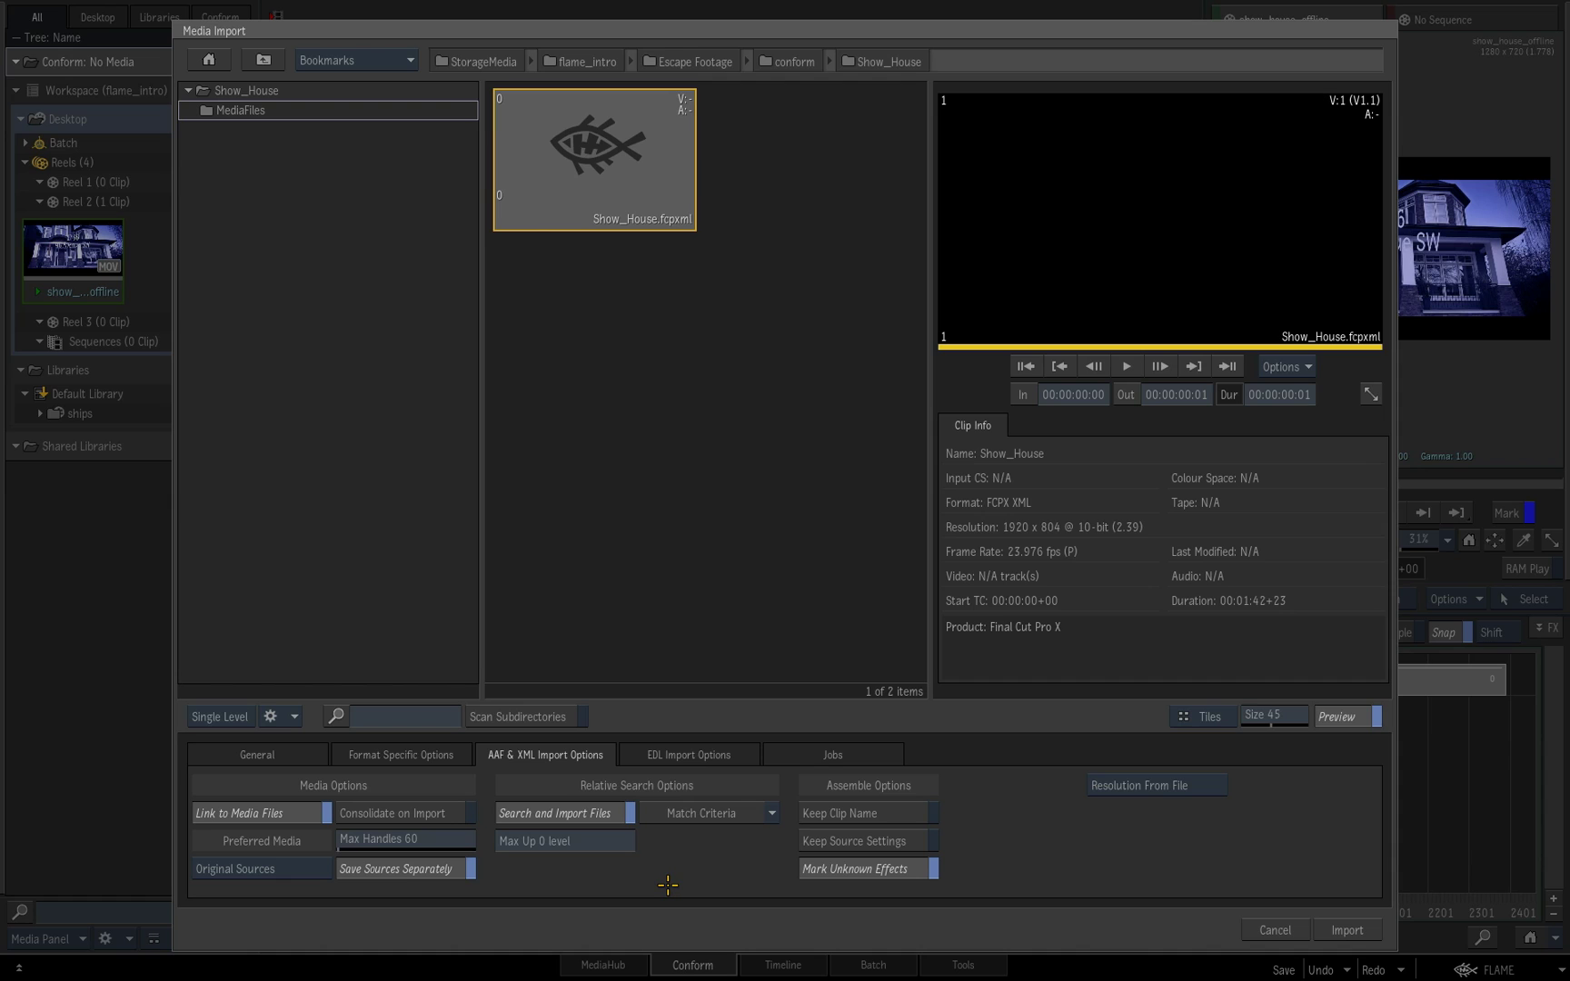
pyautogui.click(541, 812)
pyautogui.click(420, 870)
pyautogui.click(293, 814)
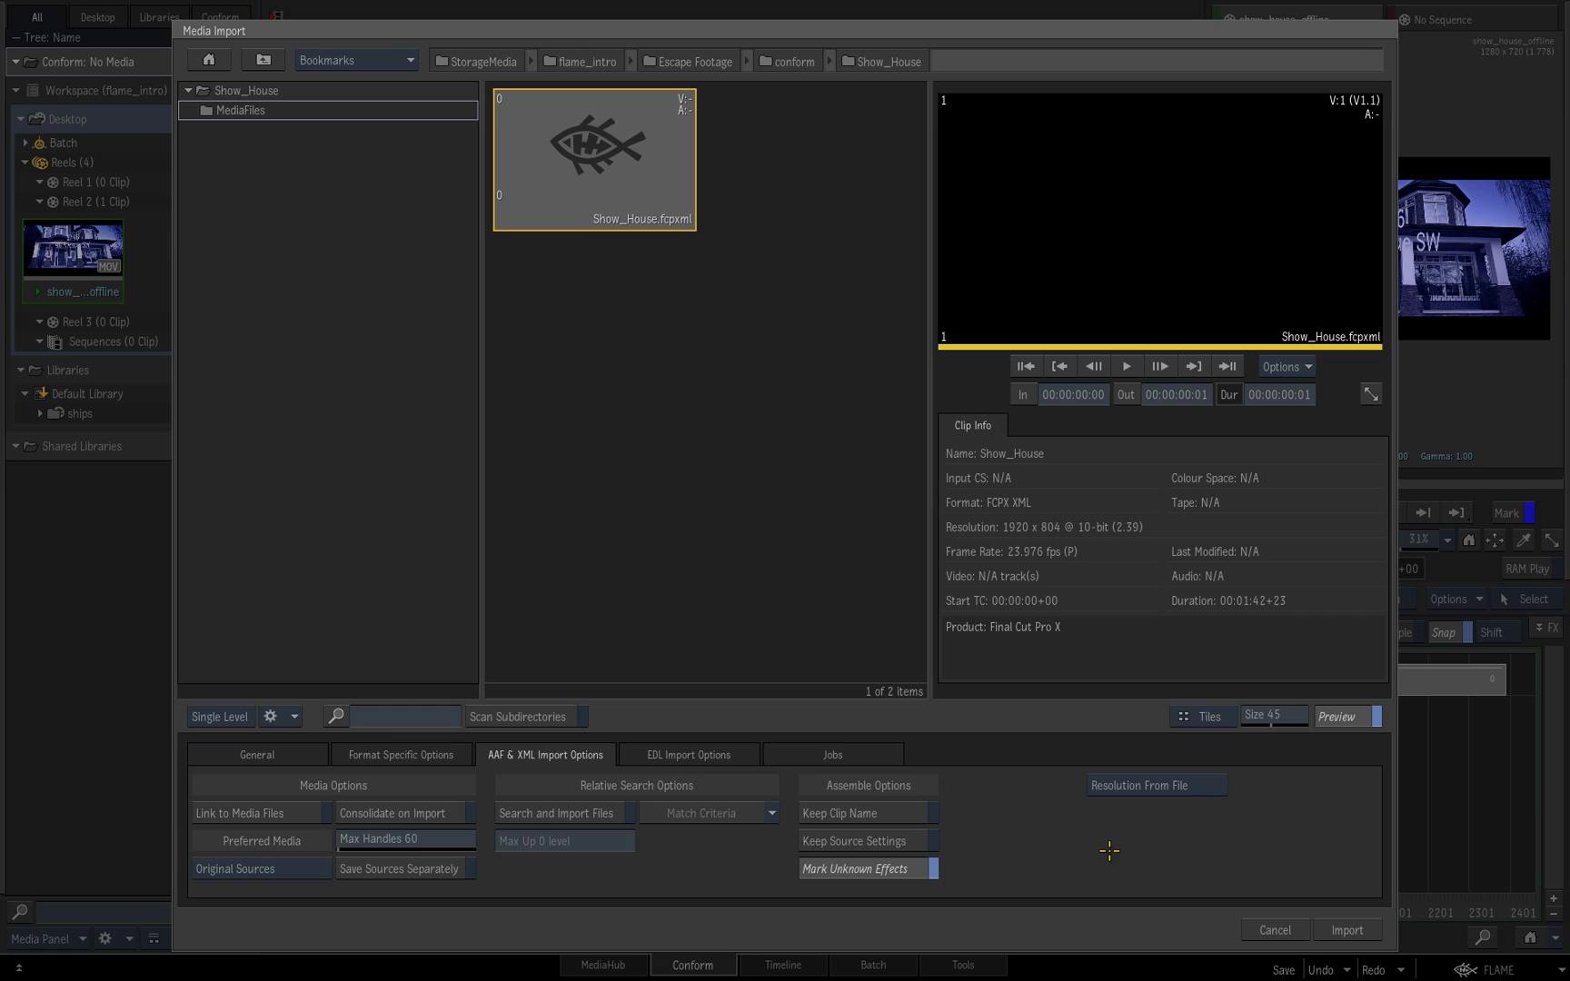
pyautogui.click(1345, 930)
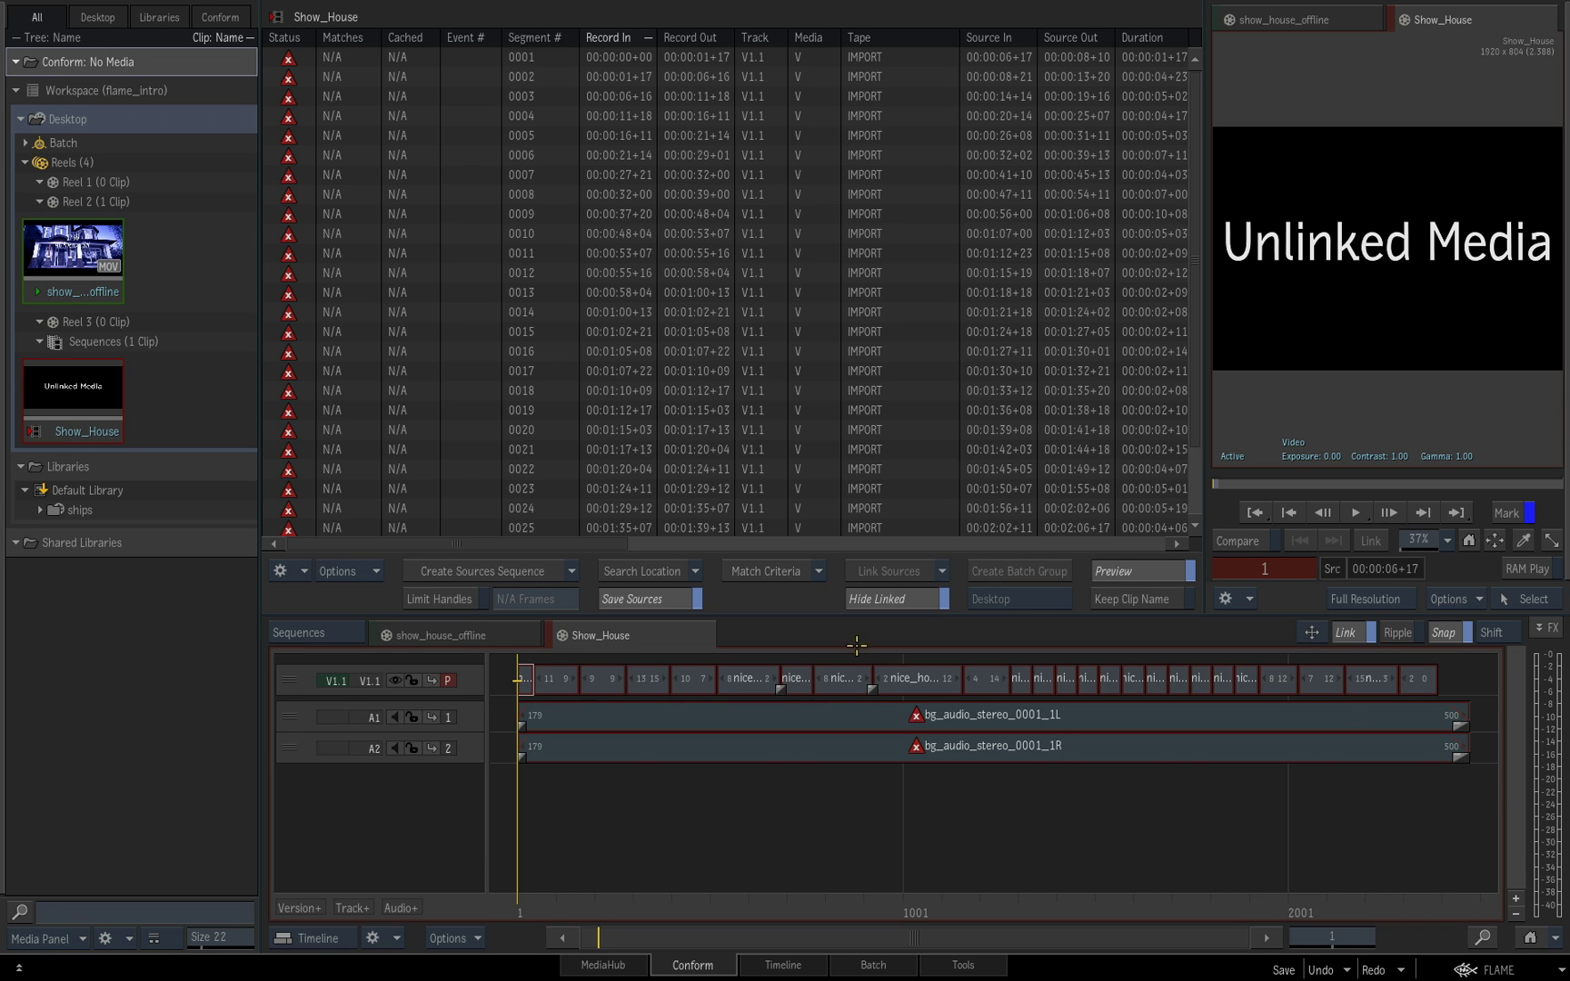
# Step: Switch from the Conform view to the Timeline view
pyautogui.click(796, 965)
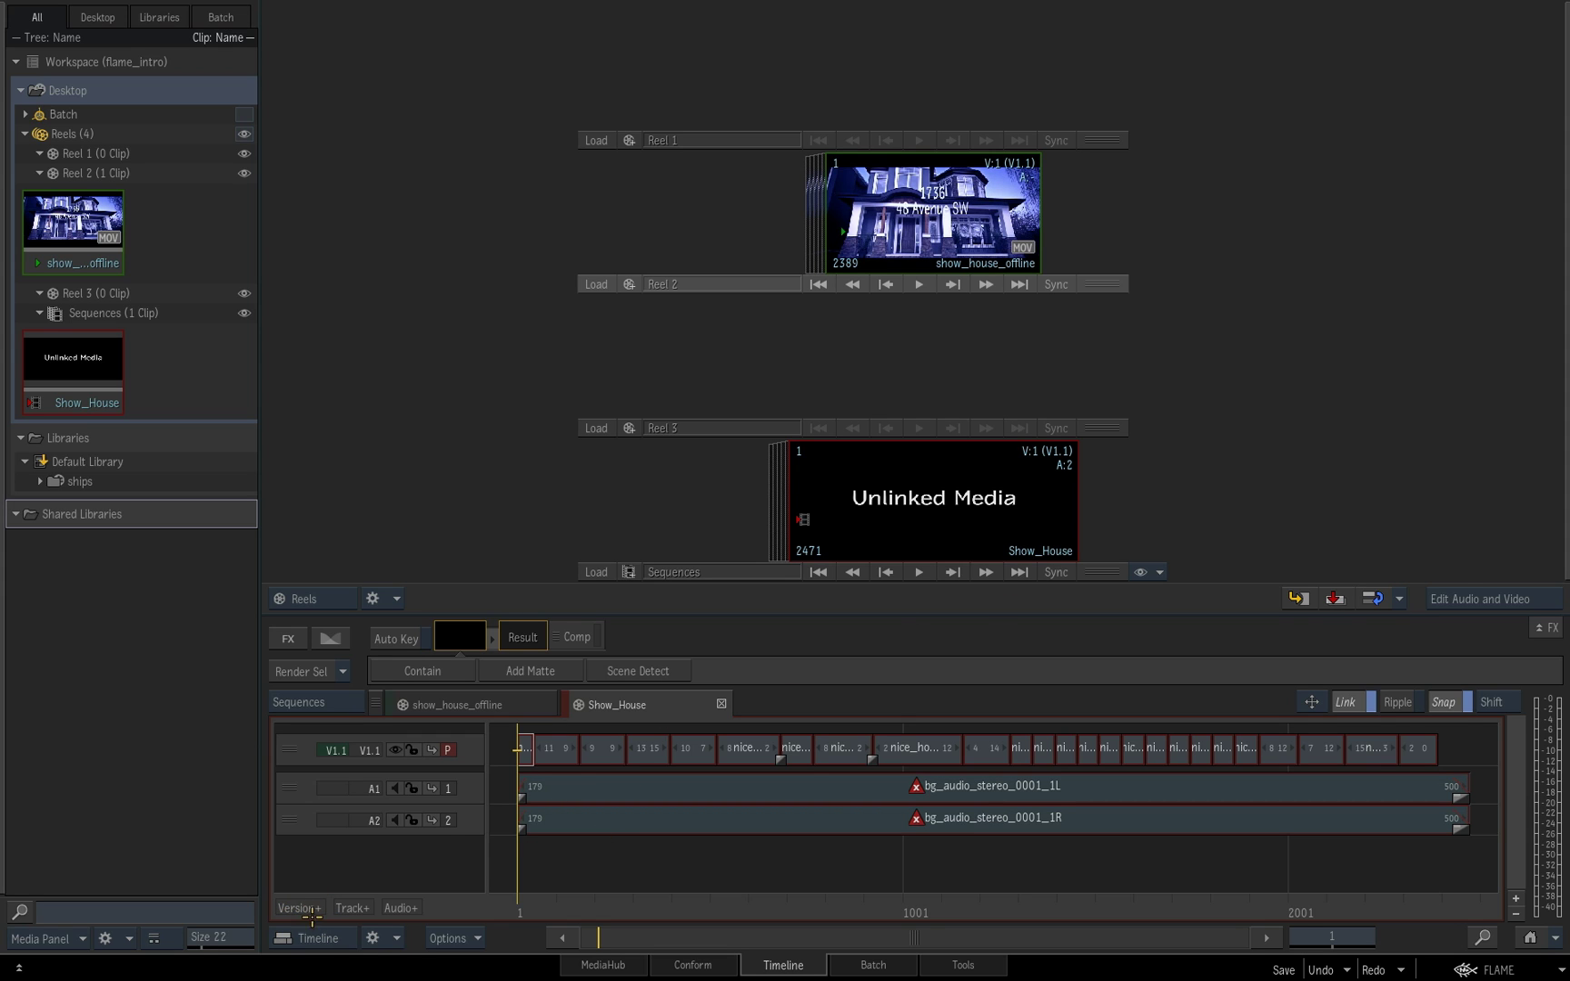
# Step: Add a V2.1 version track holding the show_house_offline reference clip
pyautogui.click(299, 909)
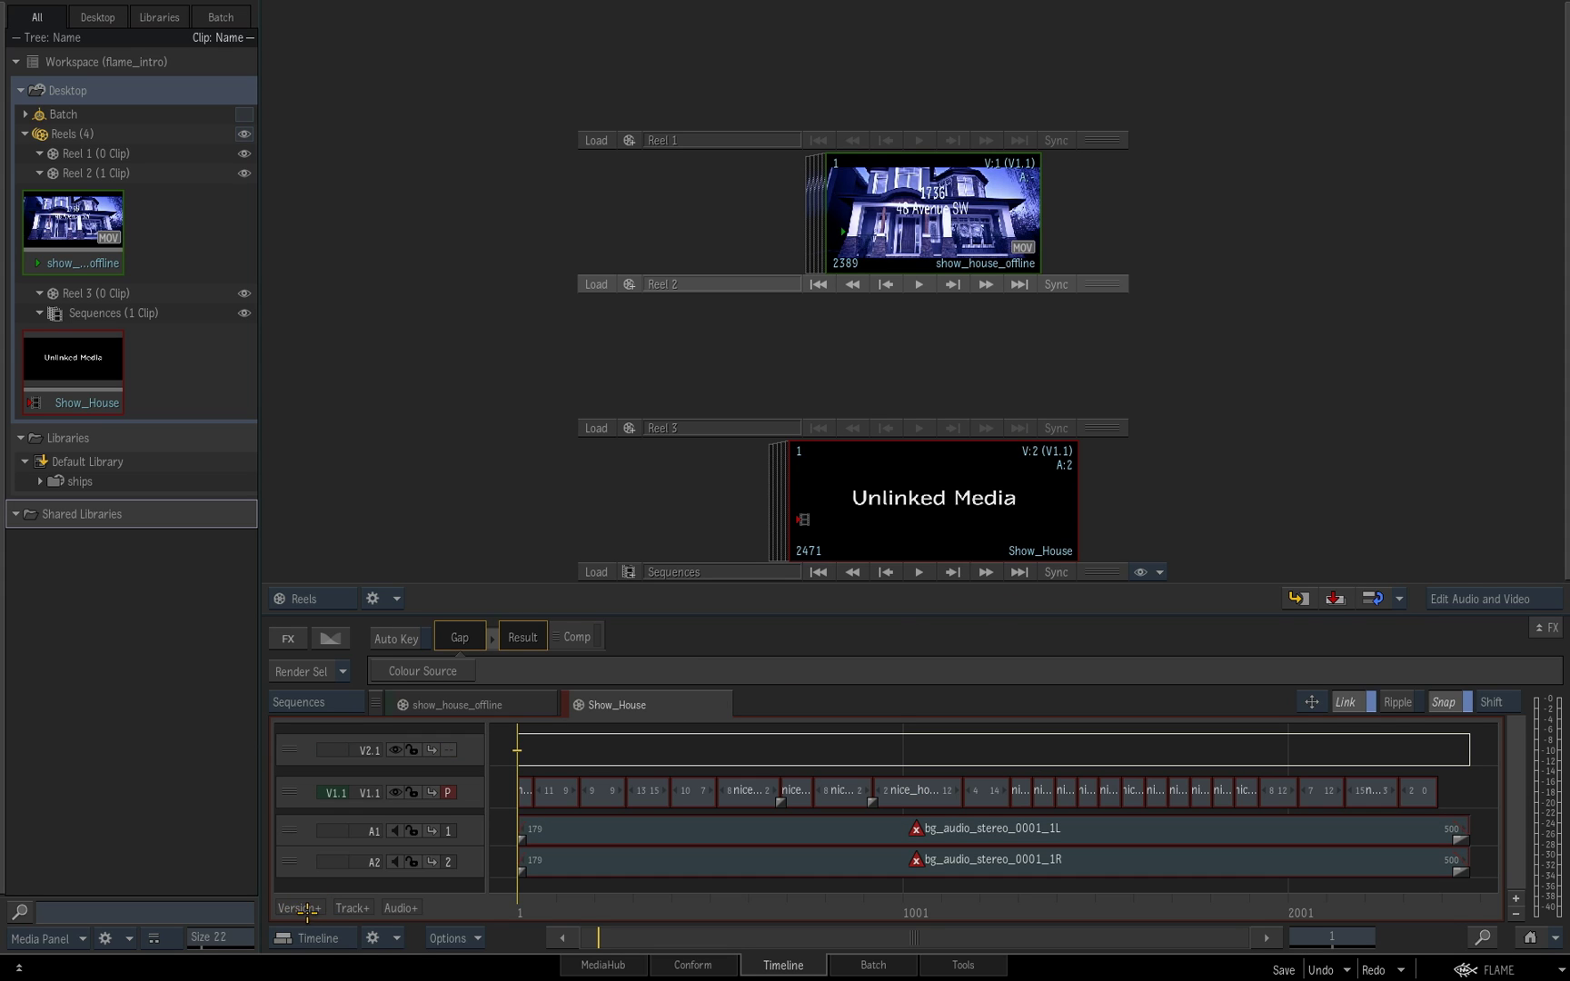
pyautogui.click(878, 245)
pyautogui.moveTo(924, 221); pyautogui.dragTo(527, 754)
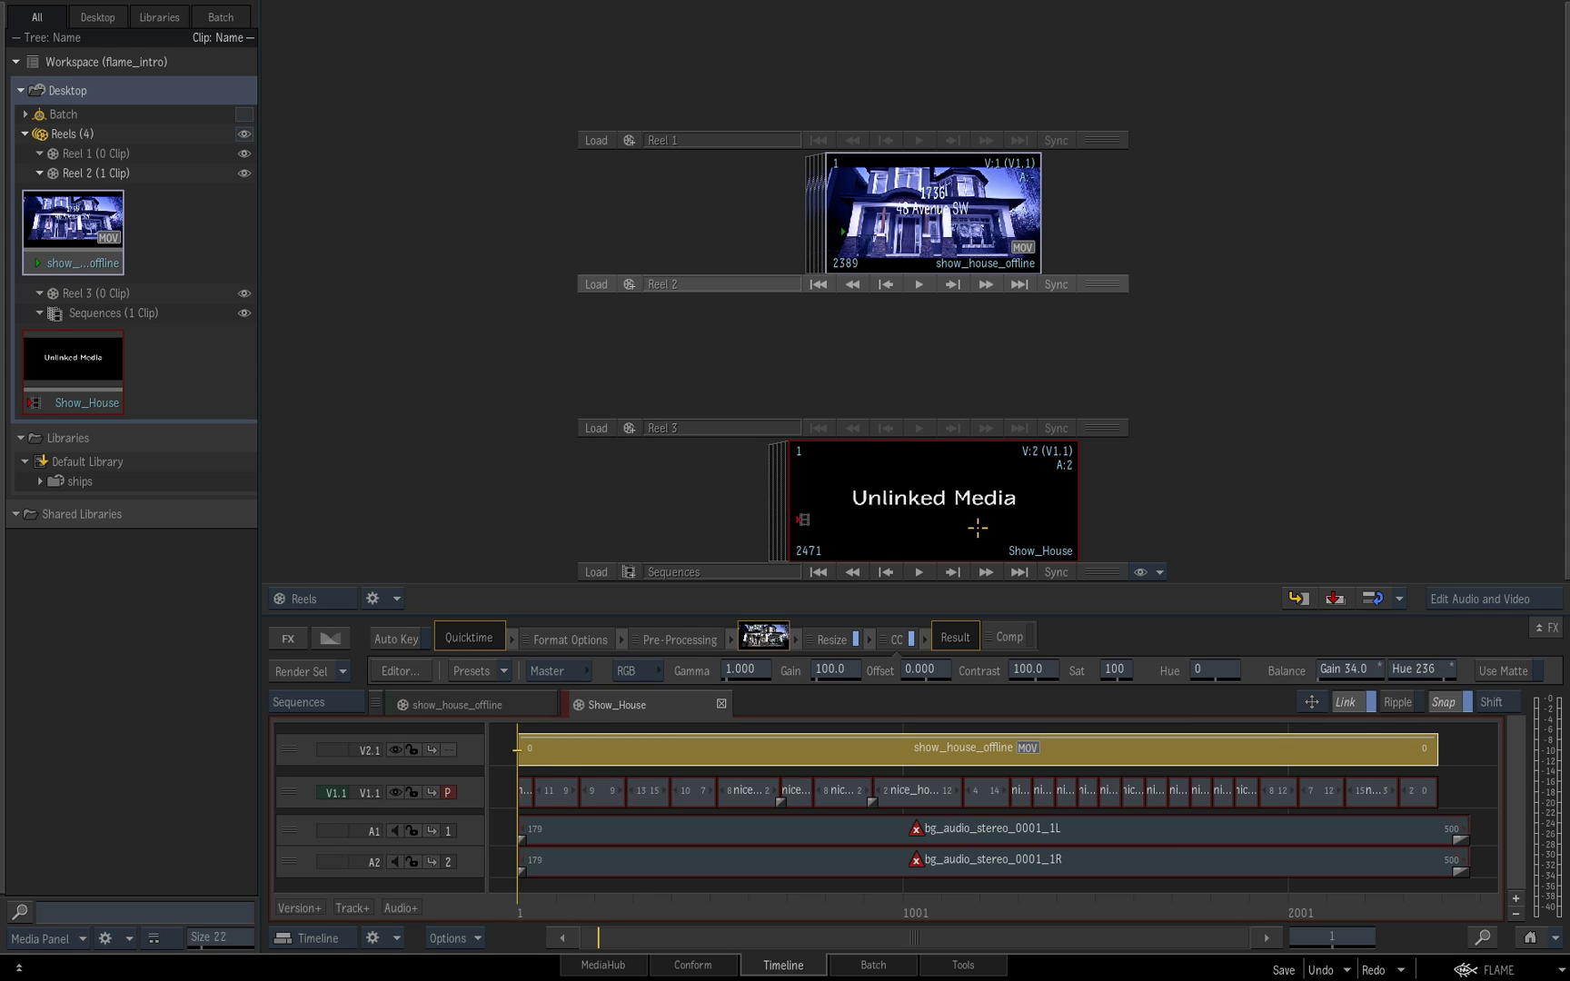
# Step: Open the Show_House sequence in the Player and make V2.1 the primary track
pyautogui.click(938, 498)
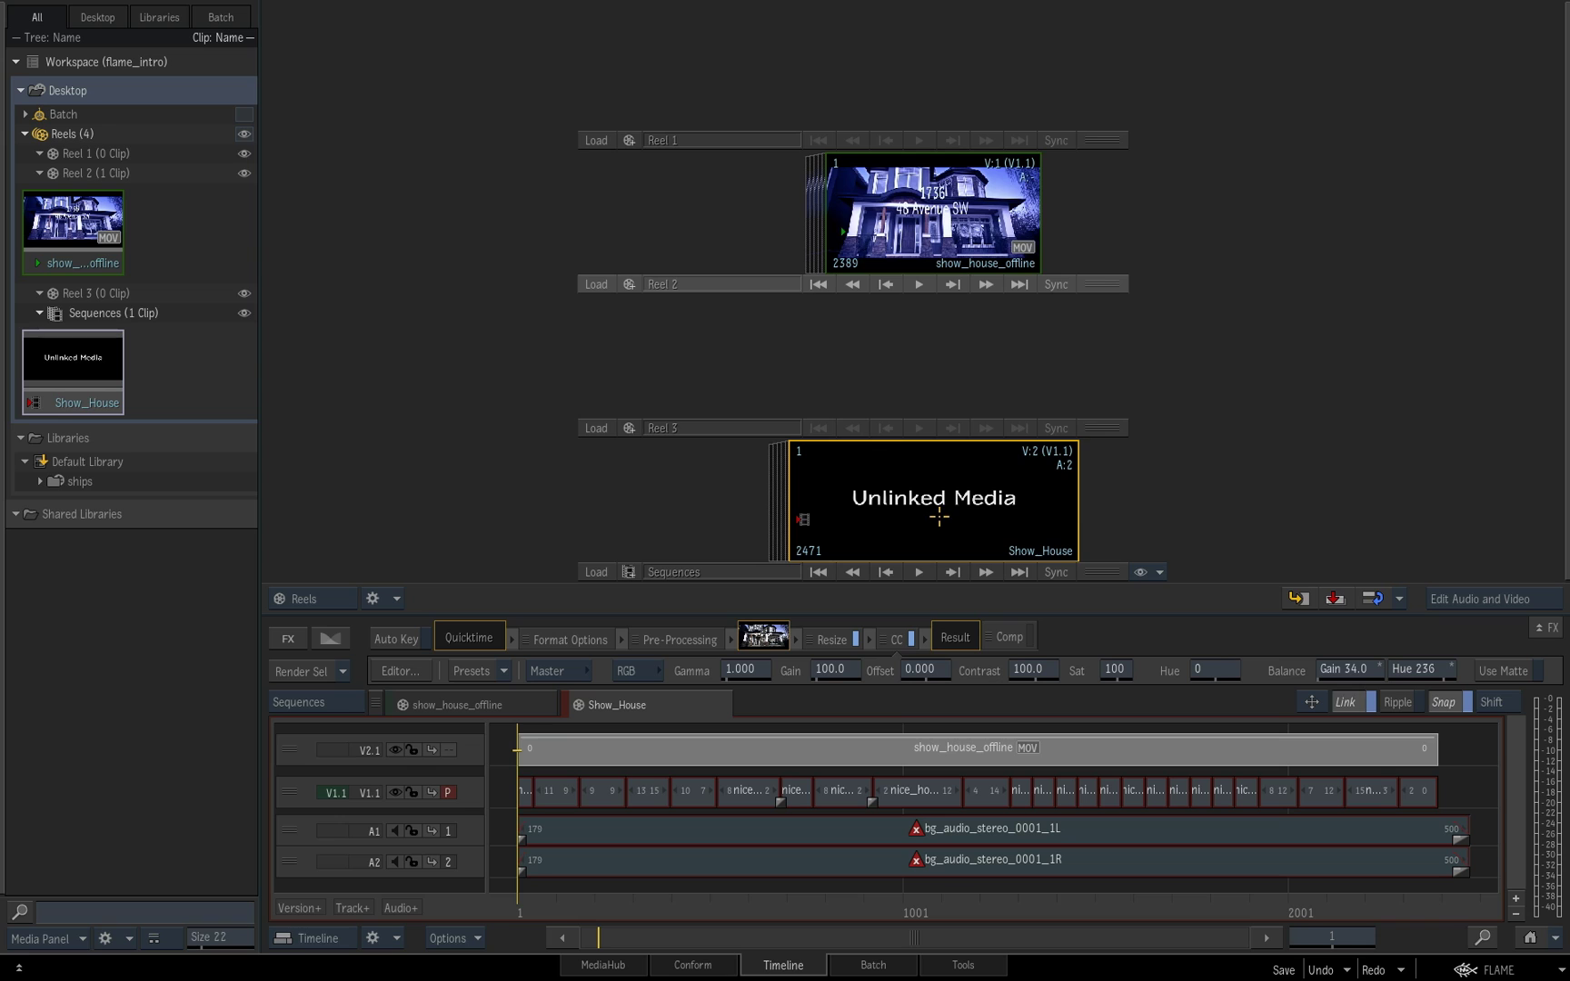
pyautogui.doubleClick(940, 515)
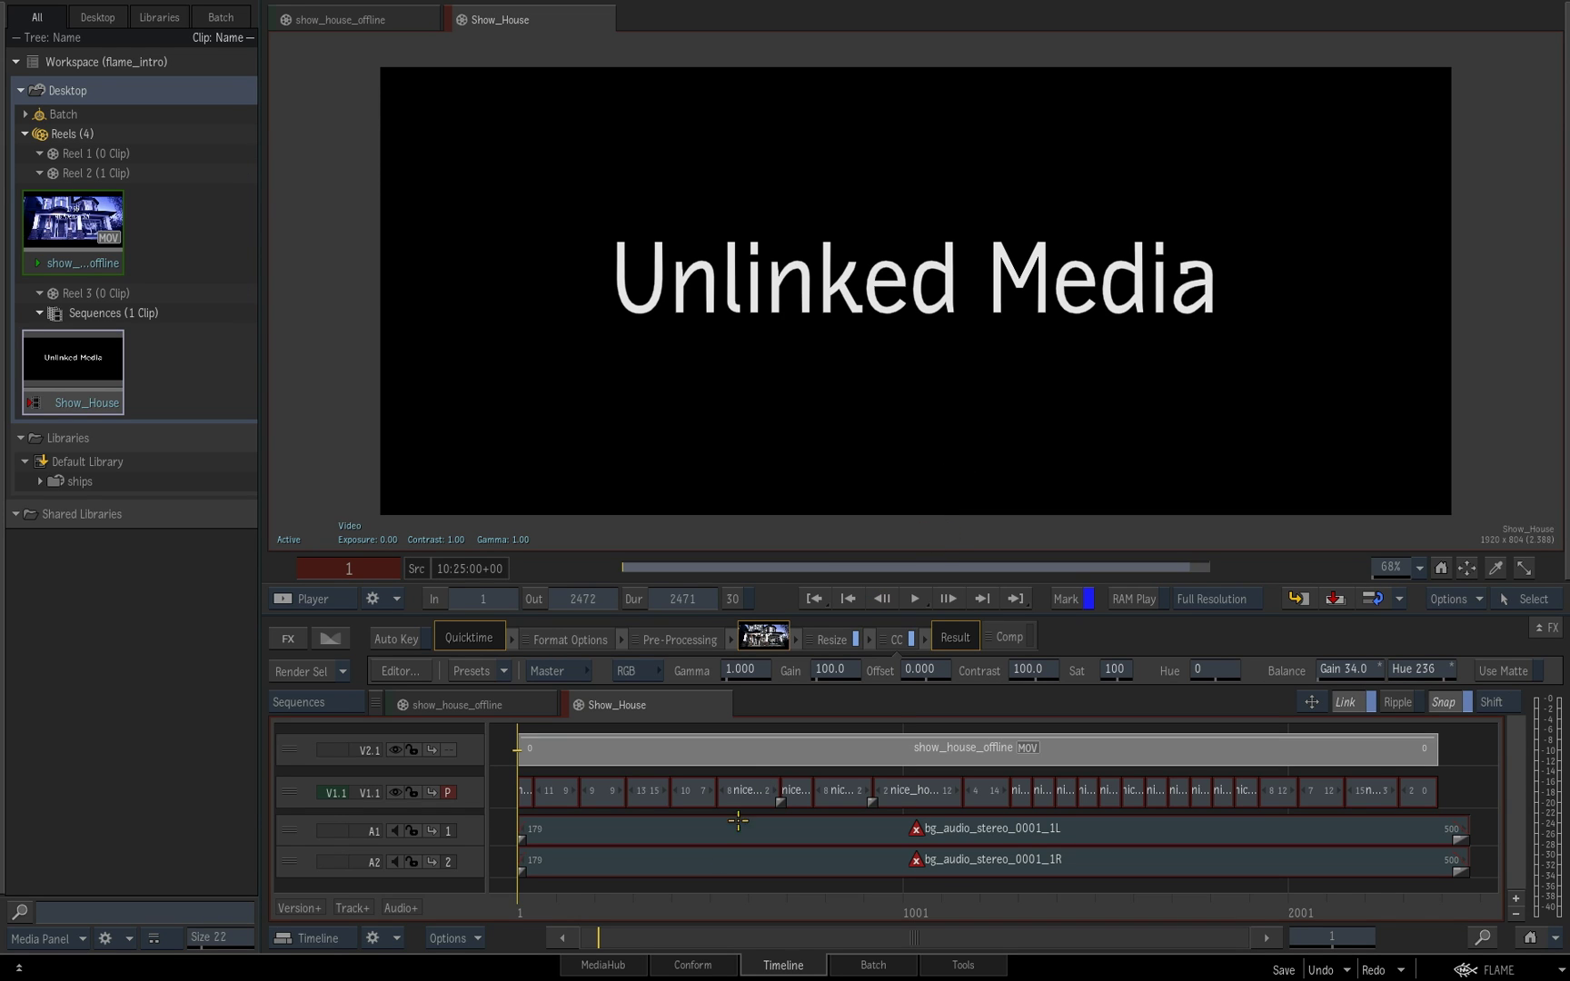
pyautogui.moveTo(701, 916); pyautogui.dragTo(518, 916)
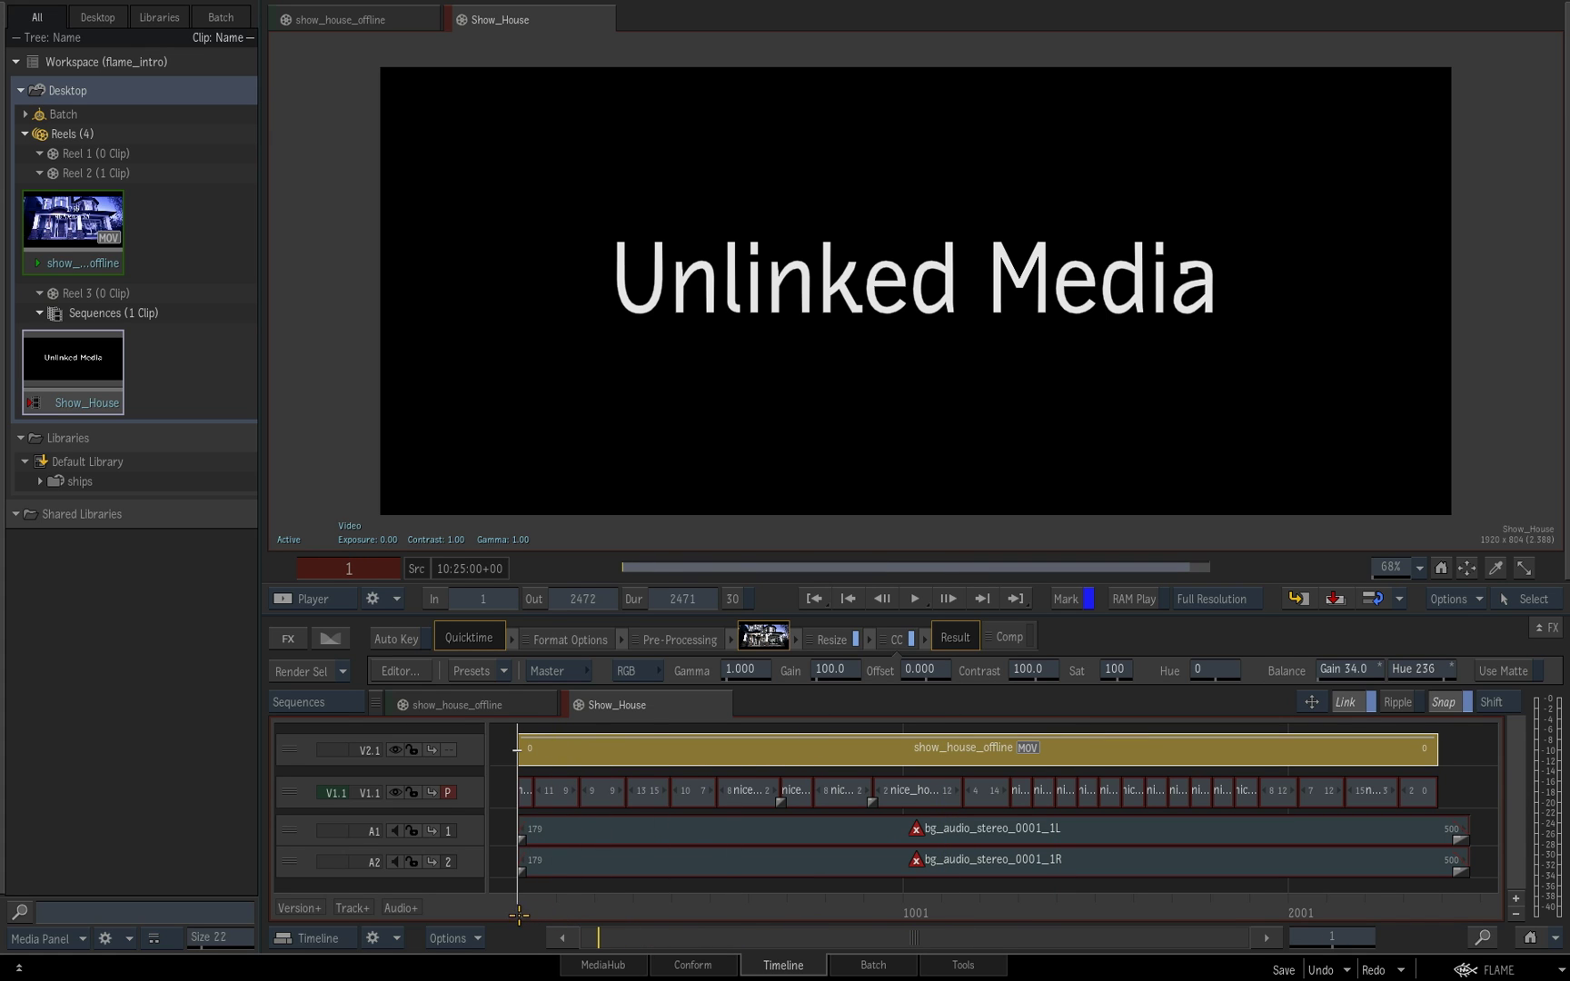
pyautogui.click(448, 751)
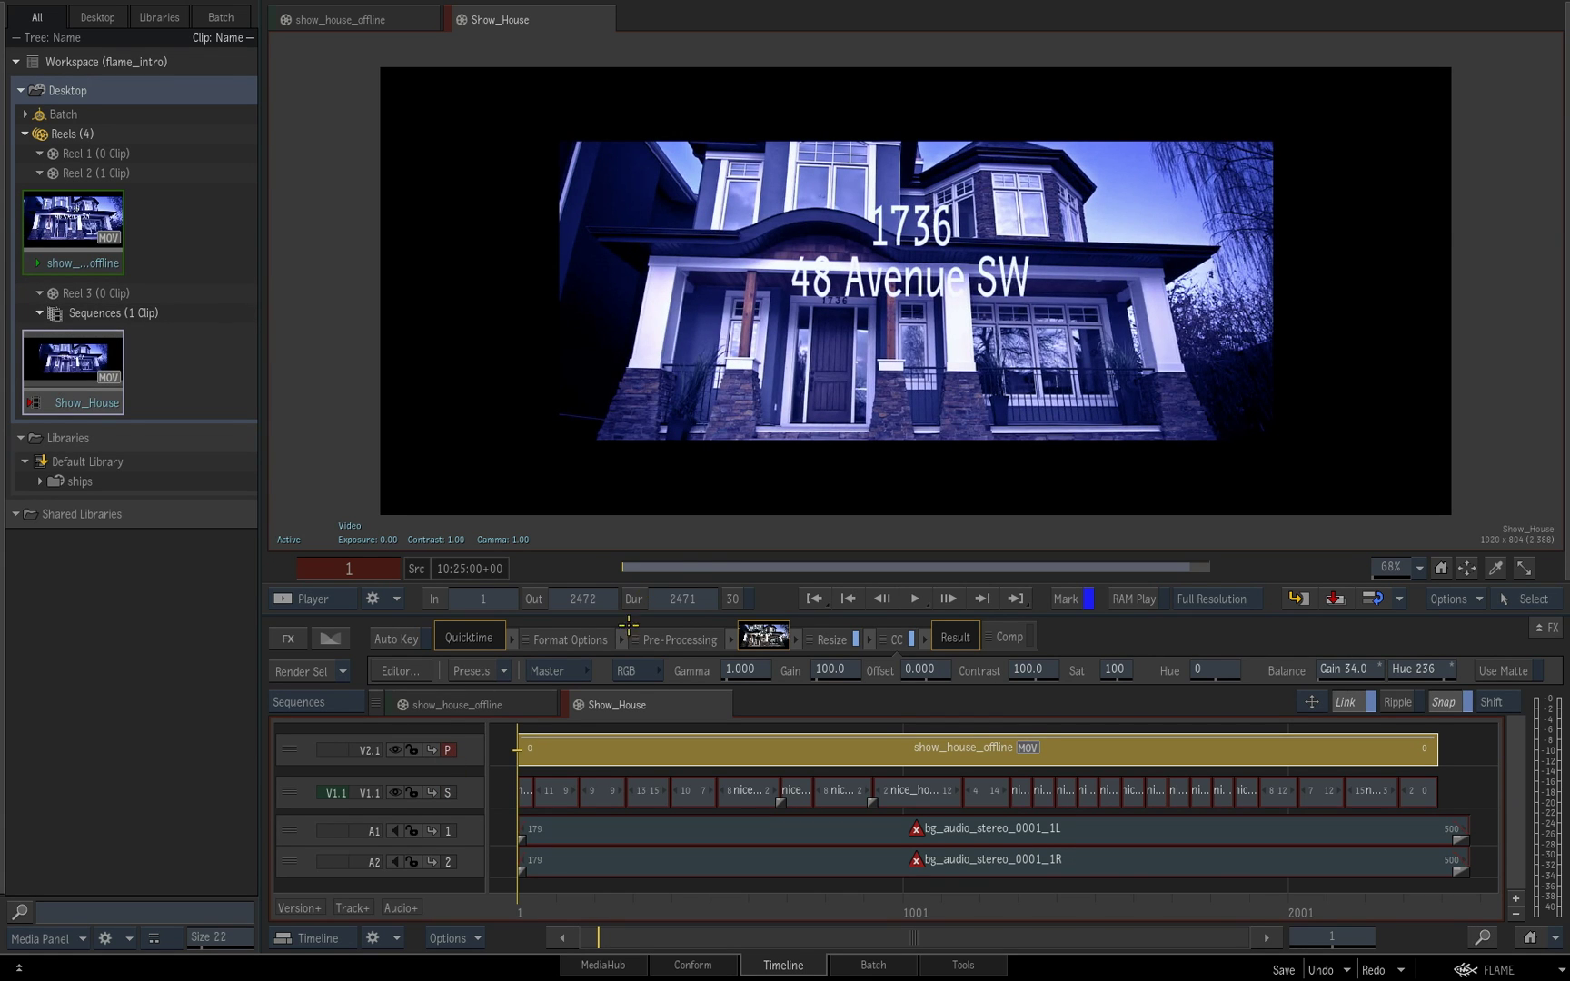
pyautogui.click(833, 639)
# Step: Resize the reference with Crop Edges to fill the frame, then make V1.1 primary again
pyautogui.click(661, 672)
pyautogui.click(668, 648)
pyautogui.click(668, 673)
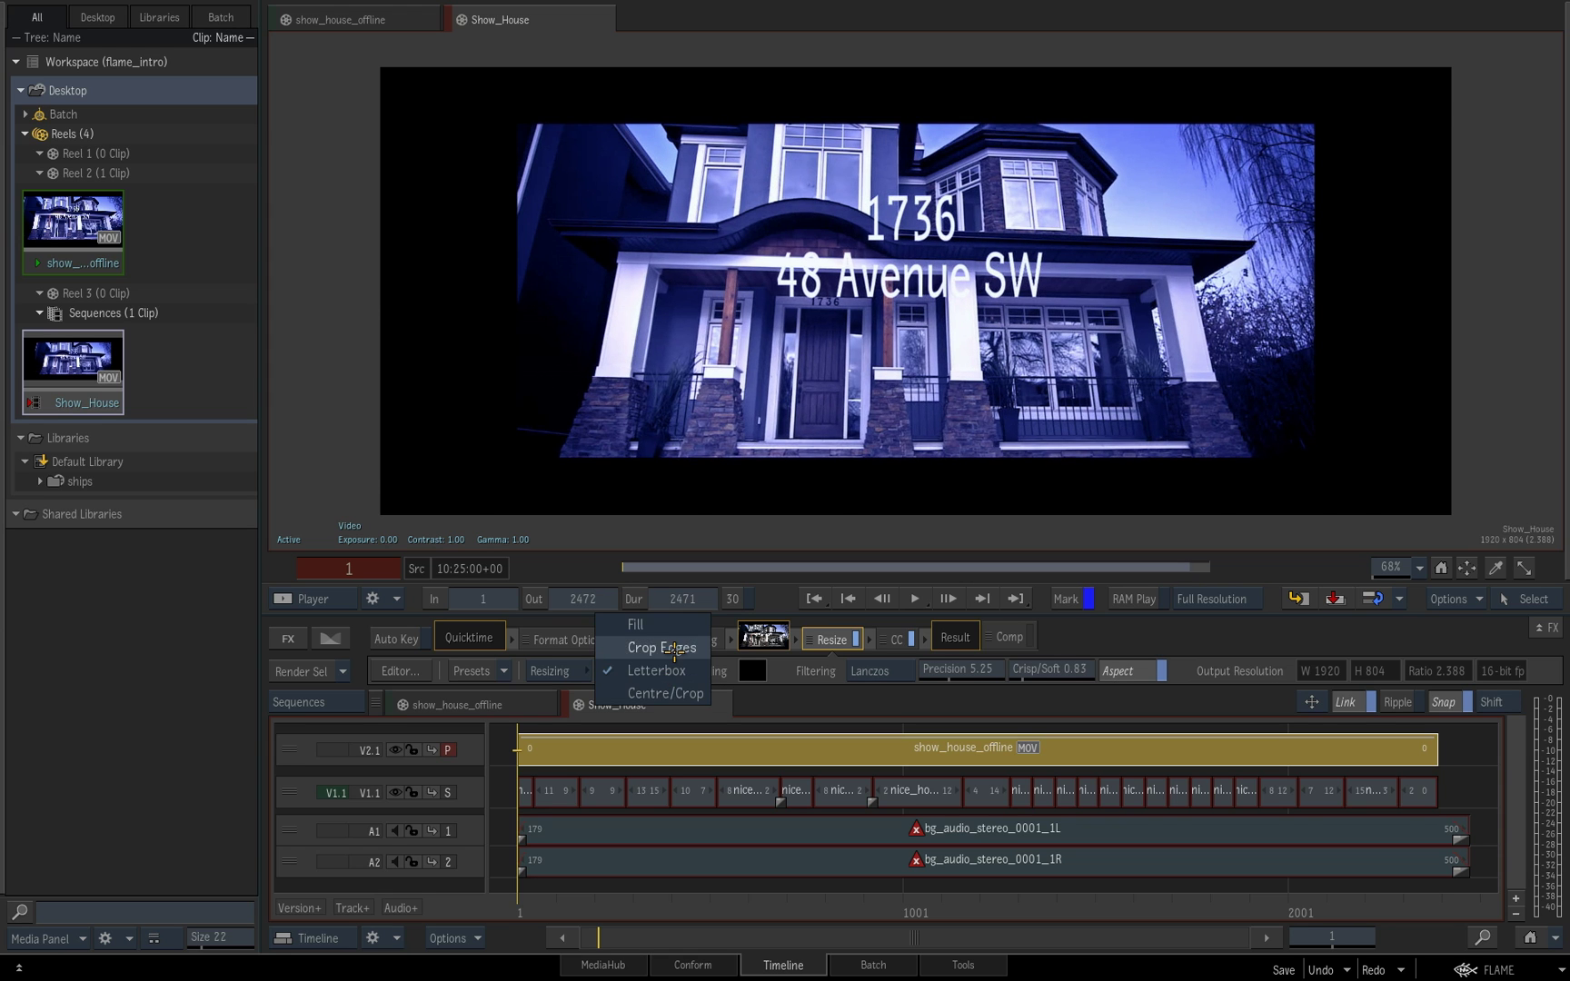
pyautogui.click(677, 648)
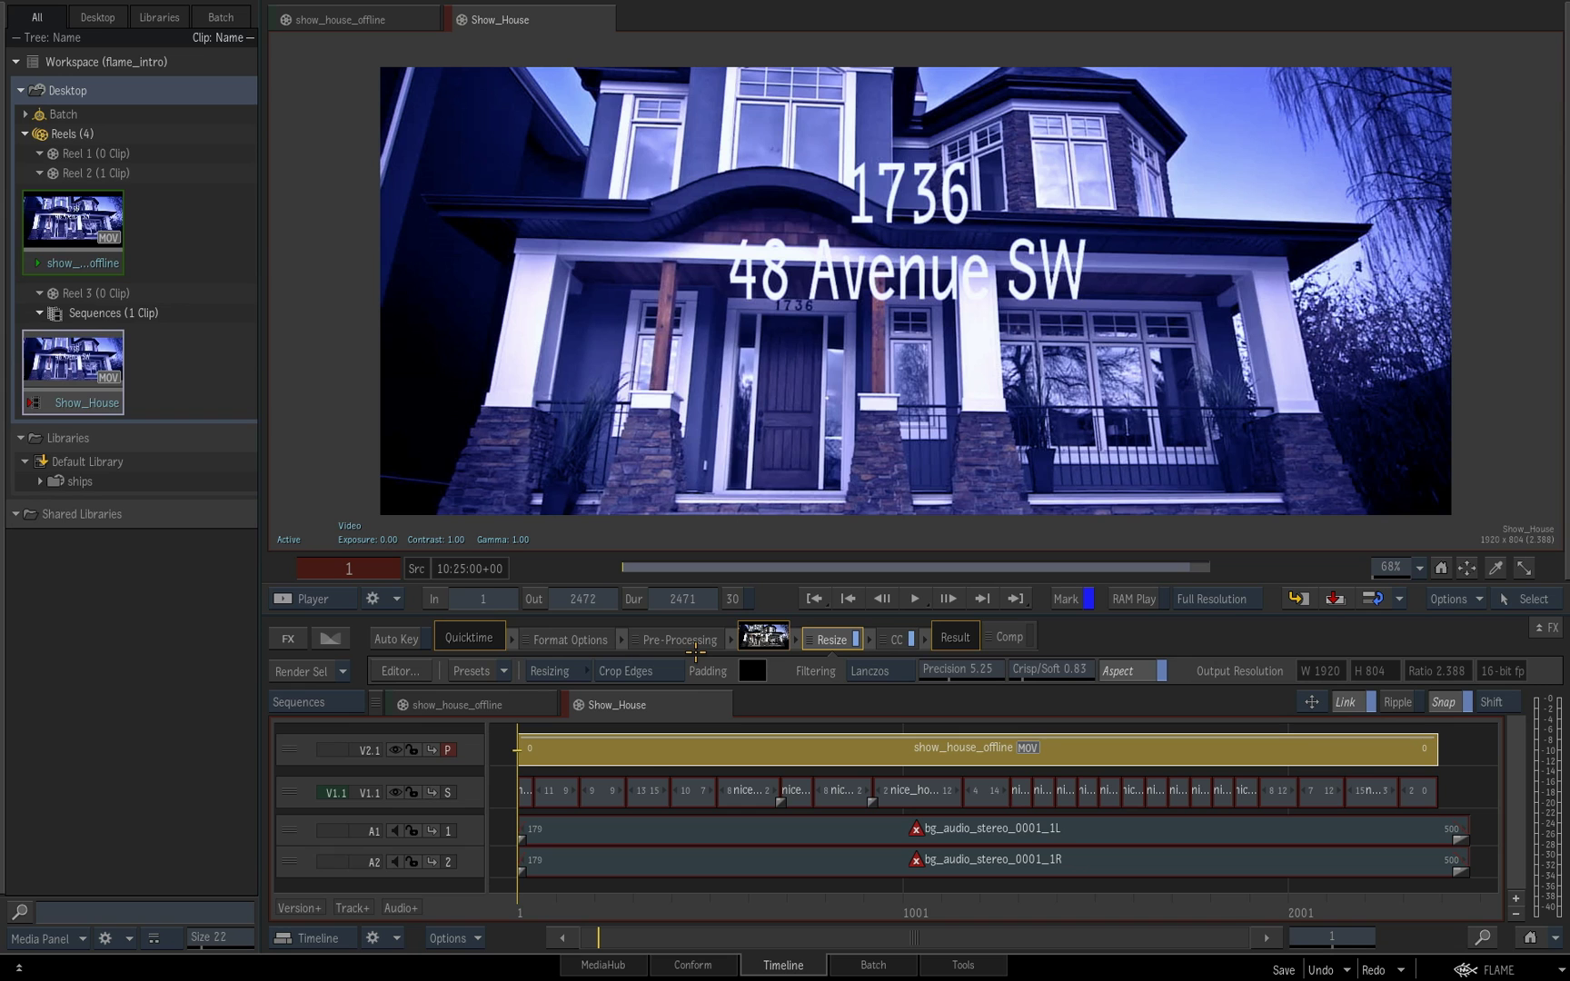
pyautogui.moveTo(519, 913)
pyautogui.mouseDown()
pyautogui.moveTo(590, 913)
pyautogui.moveTo(522, 915)
pyautogui.mouseUp()
pyautogui.click(448, 793)
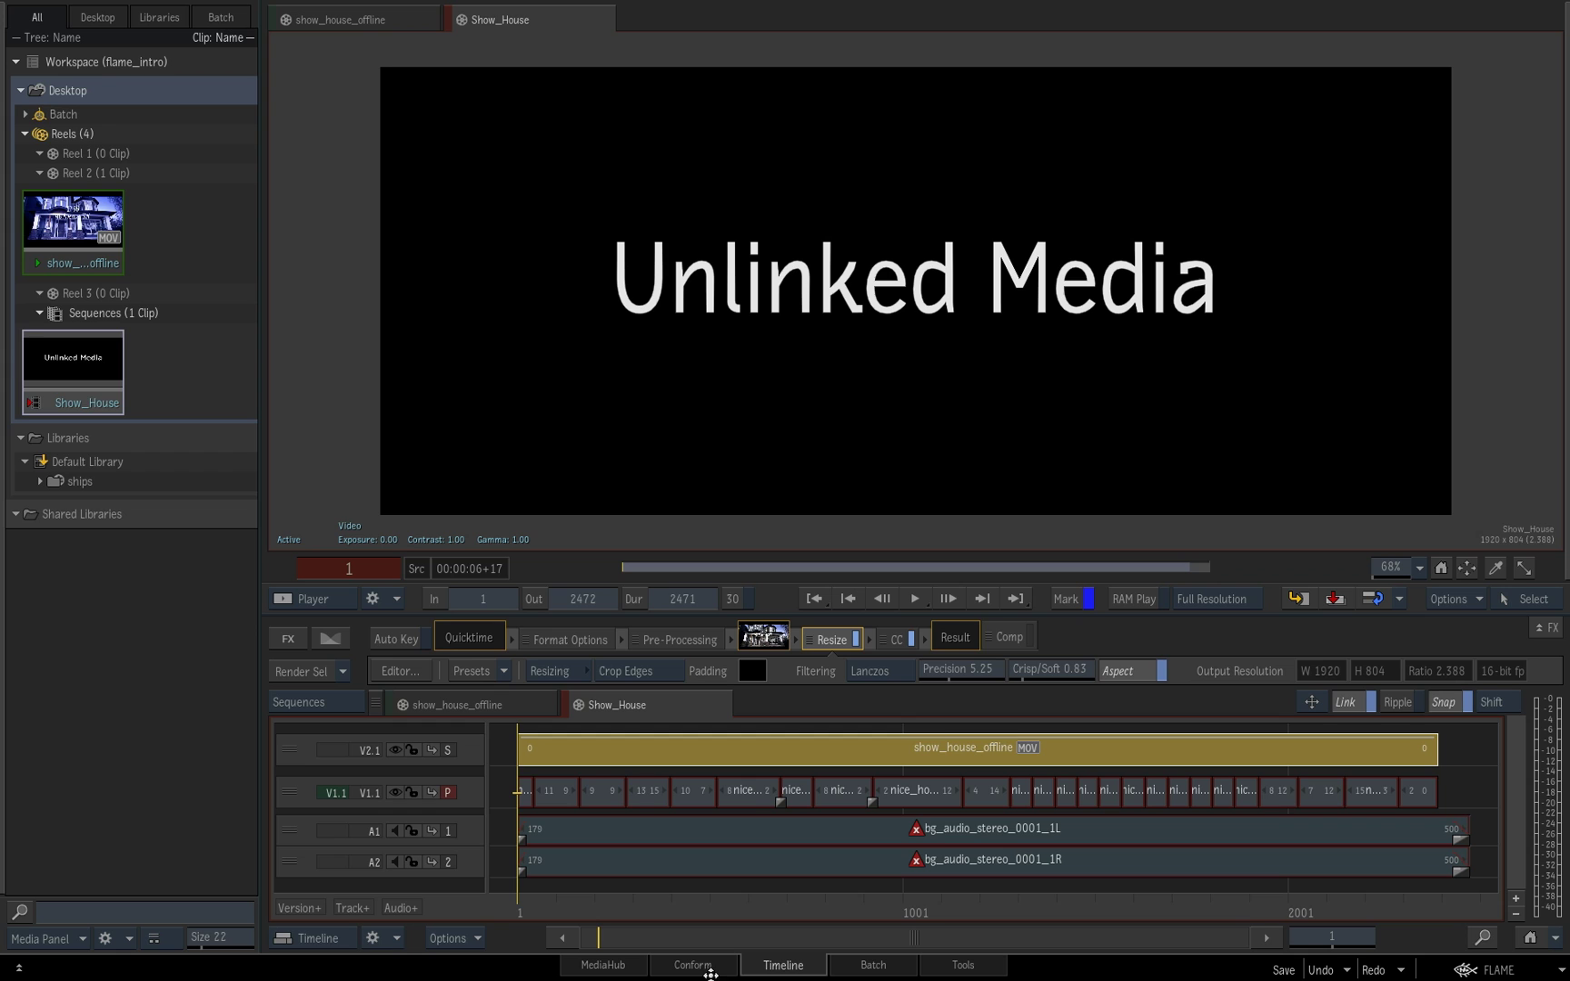
# Step: Set the conform search location to the MediaFiles folder
pyautogui.click(718, 966)
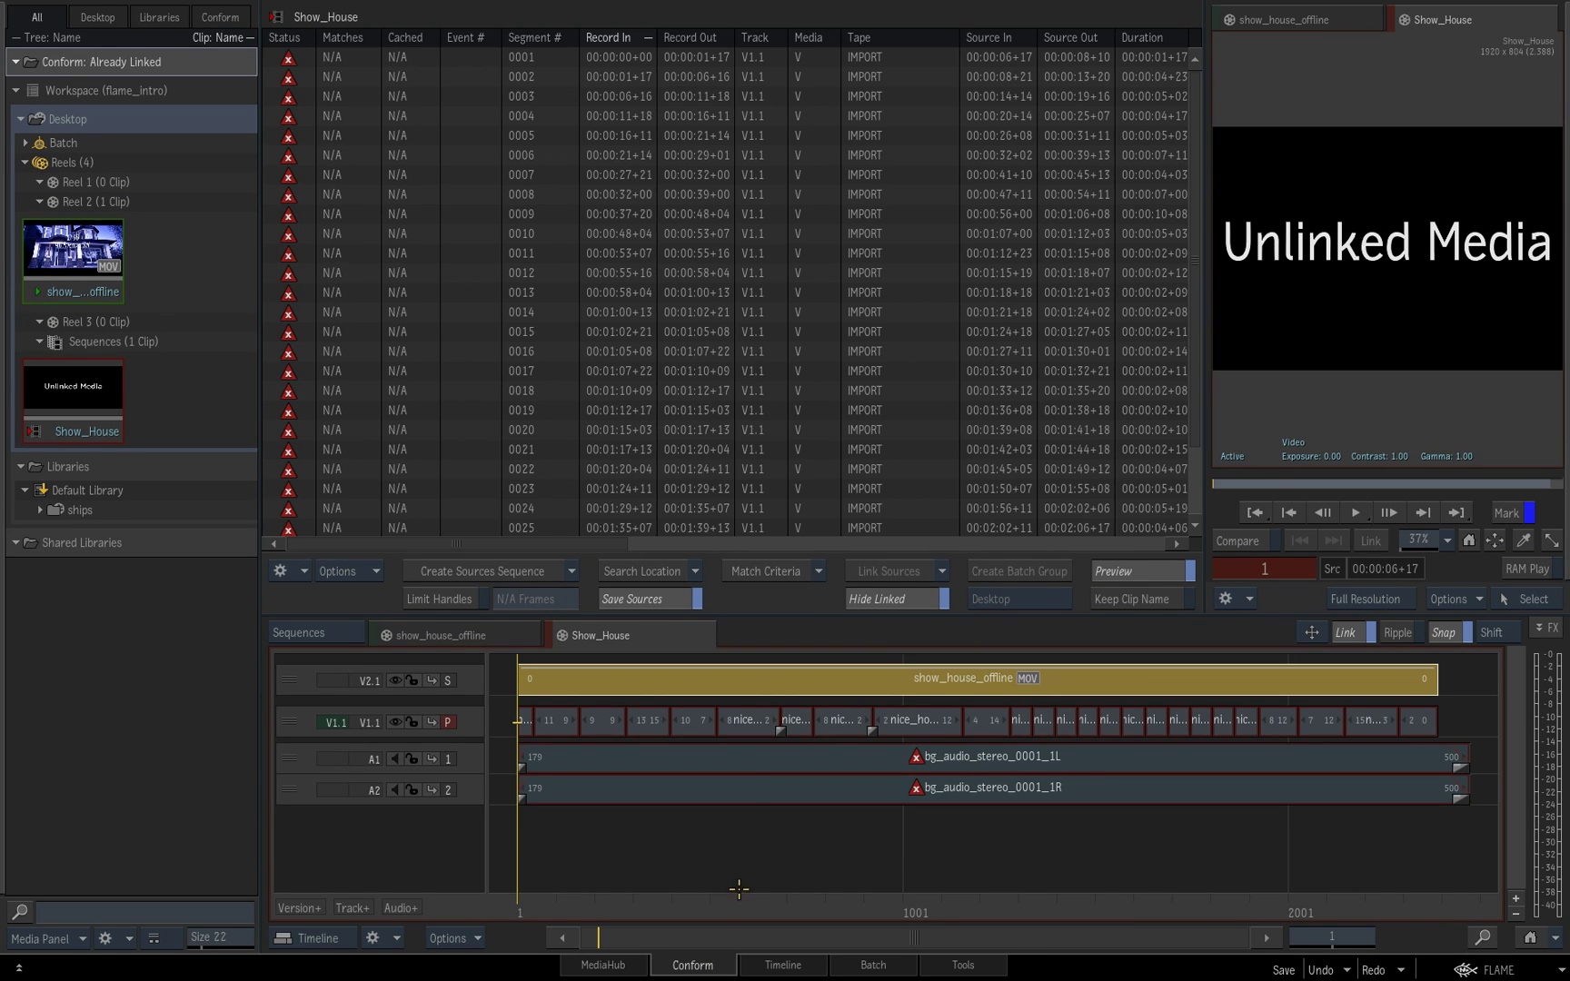
pyautogui.click(668, 574)
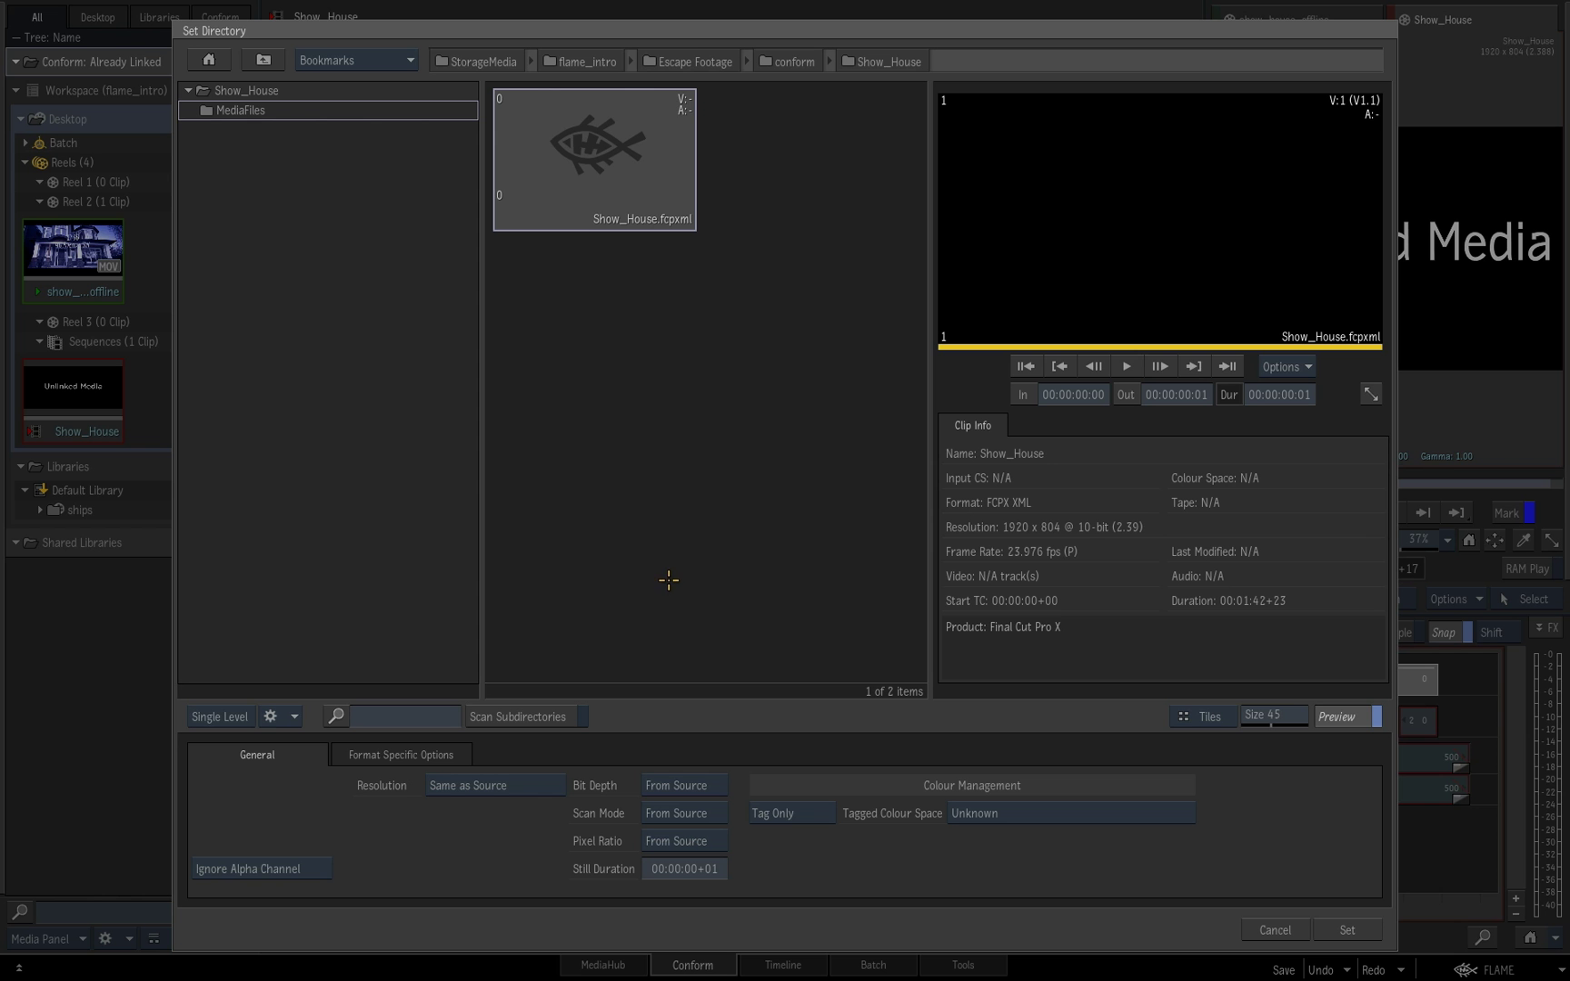
pyautogui.click(323, 111)
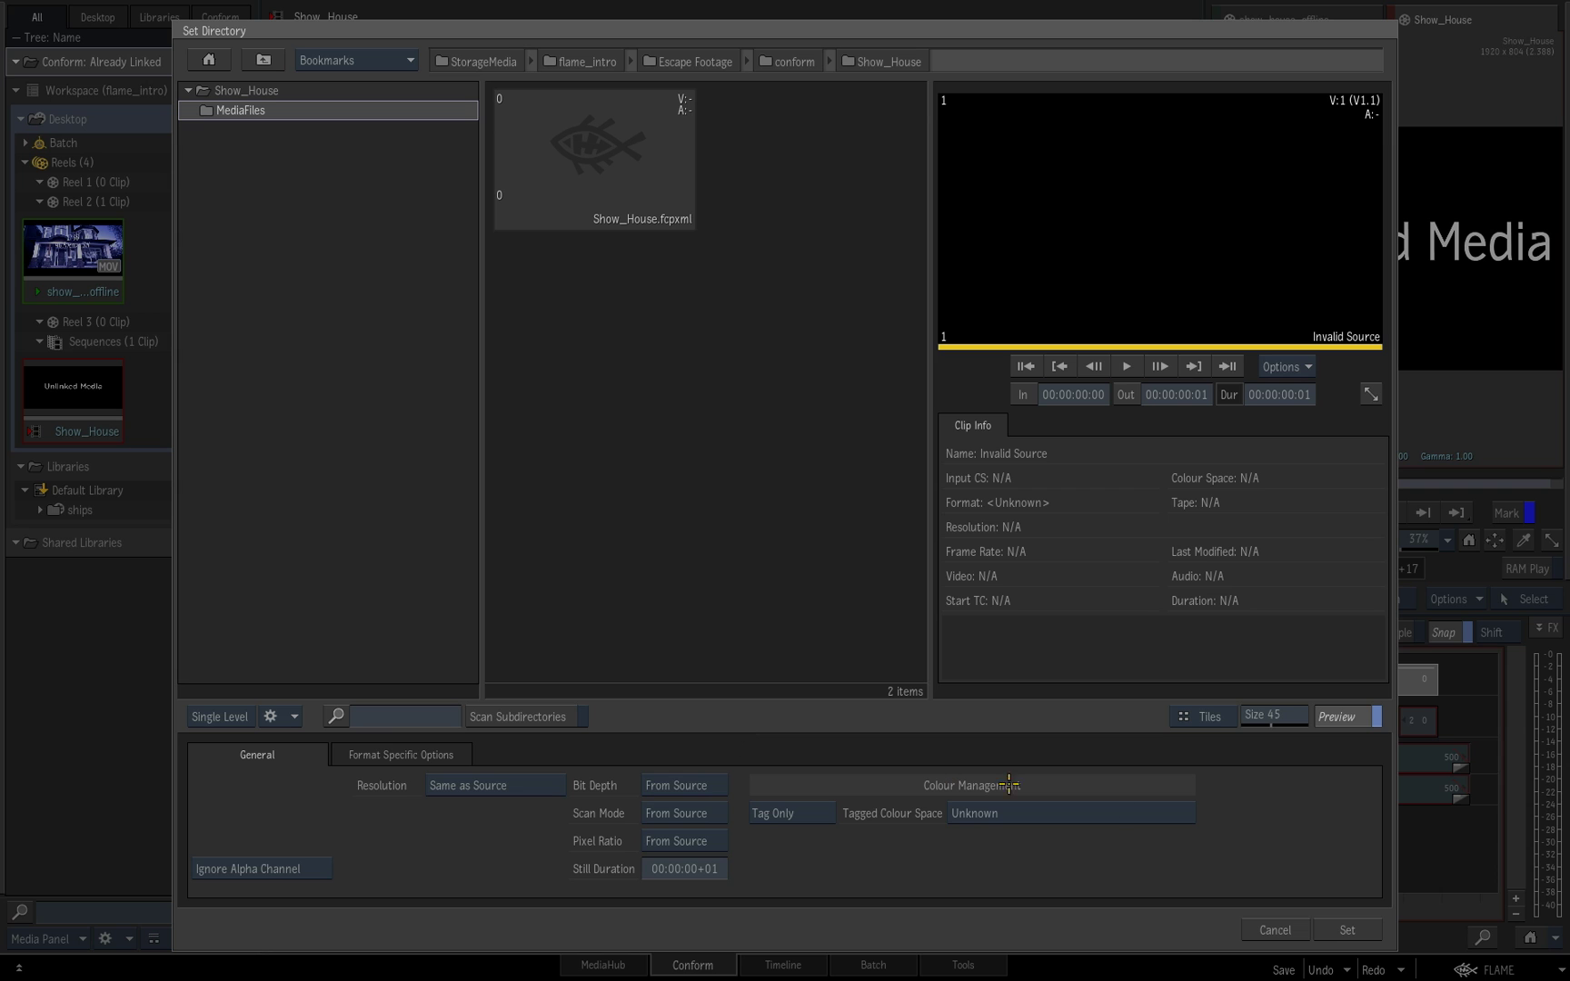
pyautogui.click(1363, 928)
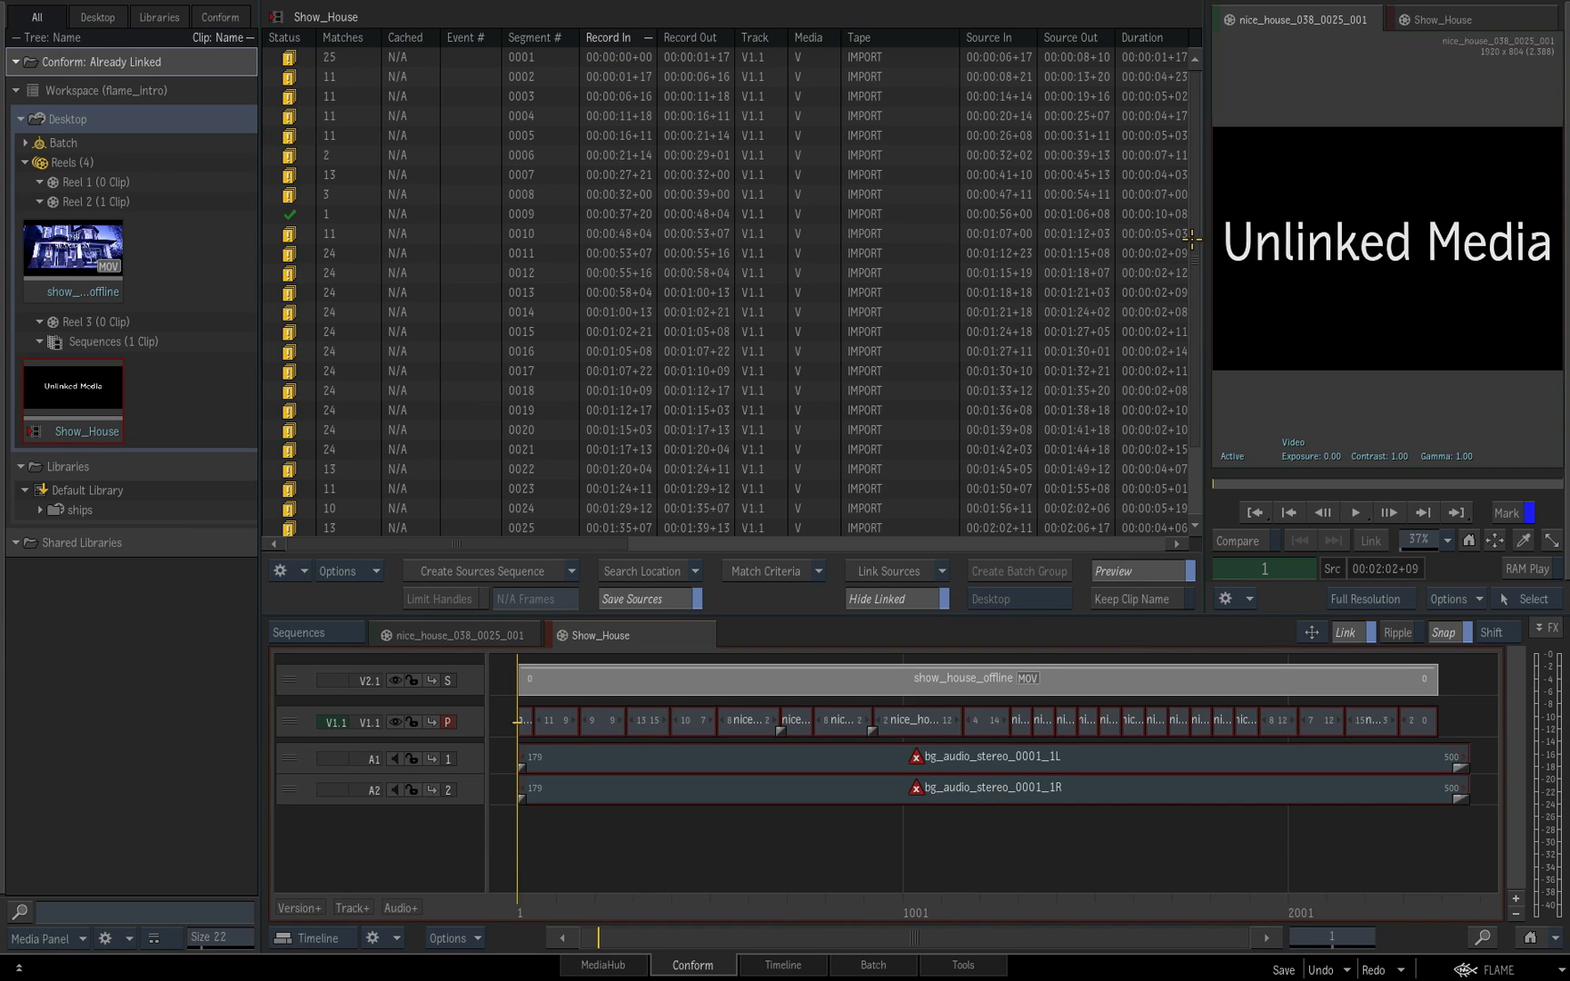
# Step: Scrub the sequence, then open and reposition the Match Criteria dialog
pyautogui.scroll(-2, 1193, 246)
pyautogui.scroll(2, 1200, 373)
pyautogui.moveTo(607, 899); pyautogui.dragTo(523, 882)
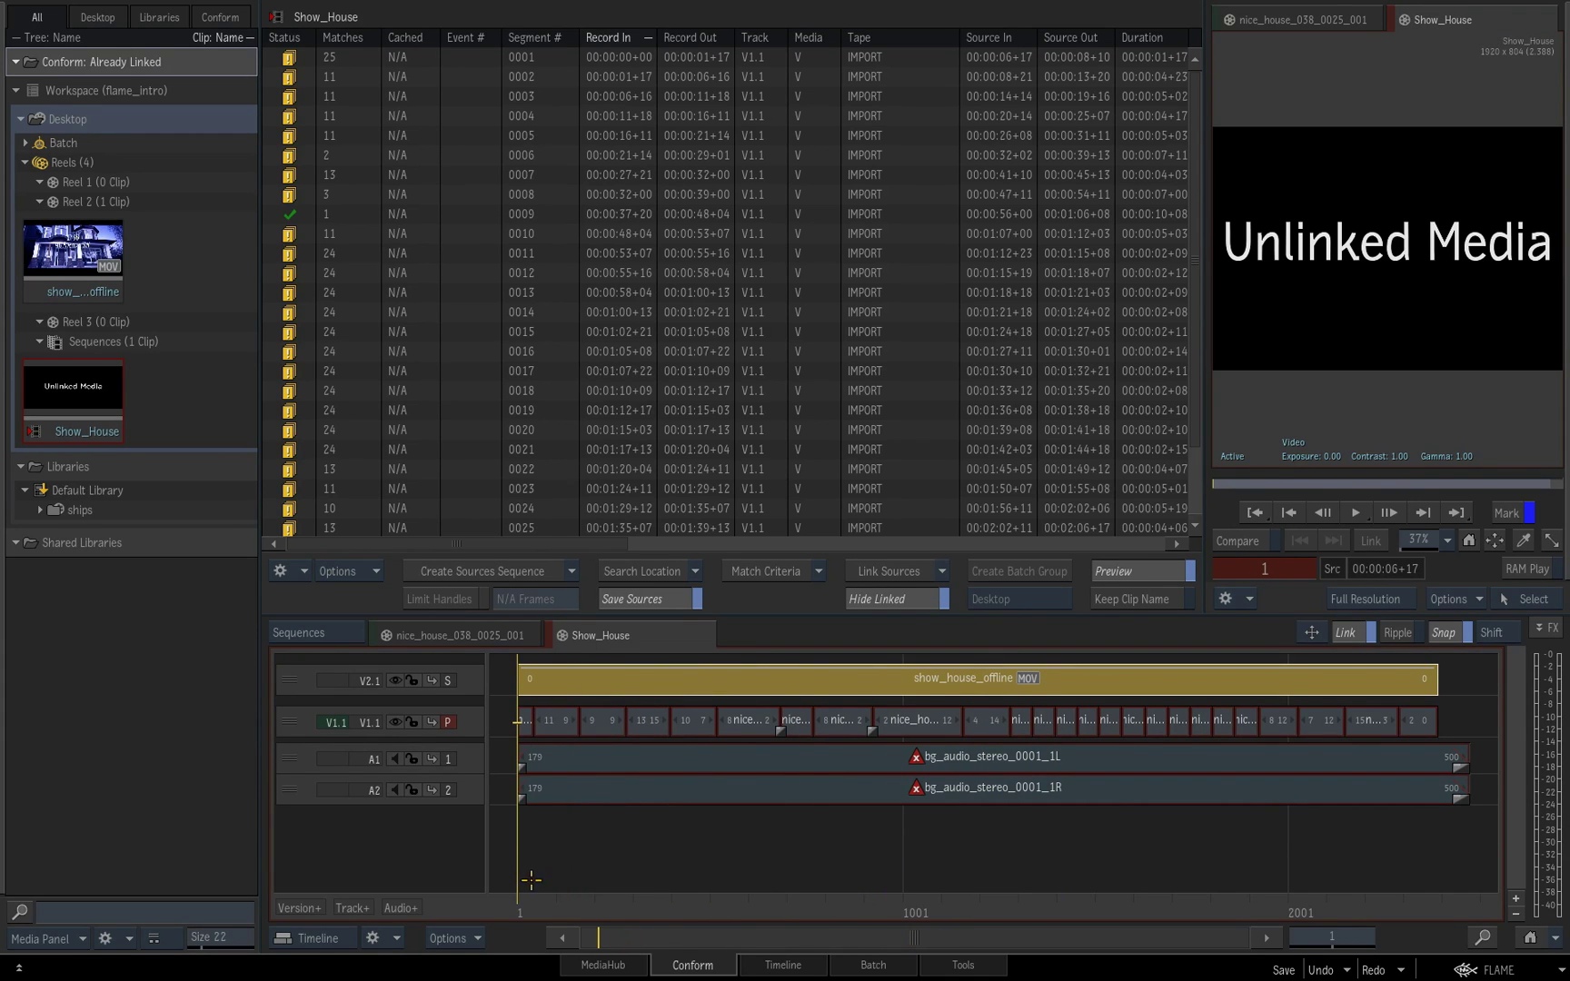
pyautogui.click(780, 581)
pyautogui.moveTo(337, 519); pyautogui.dragTo(331, 578)
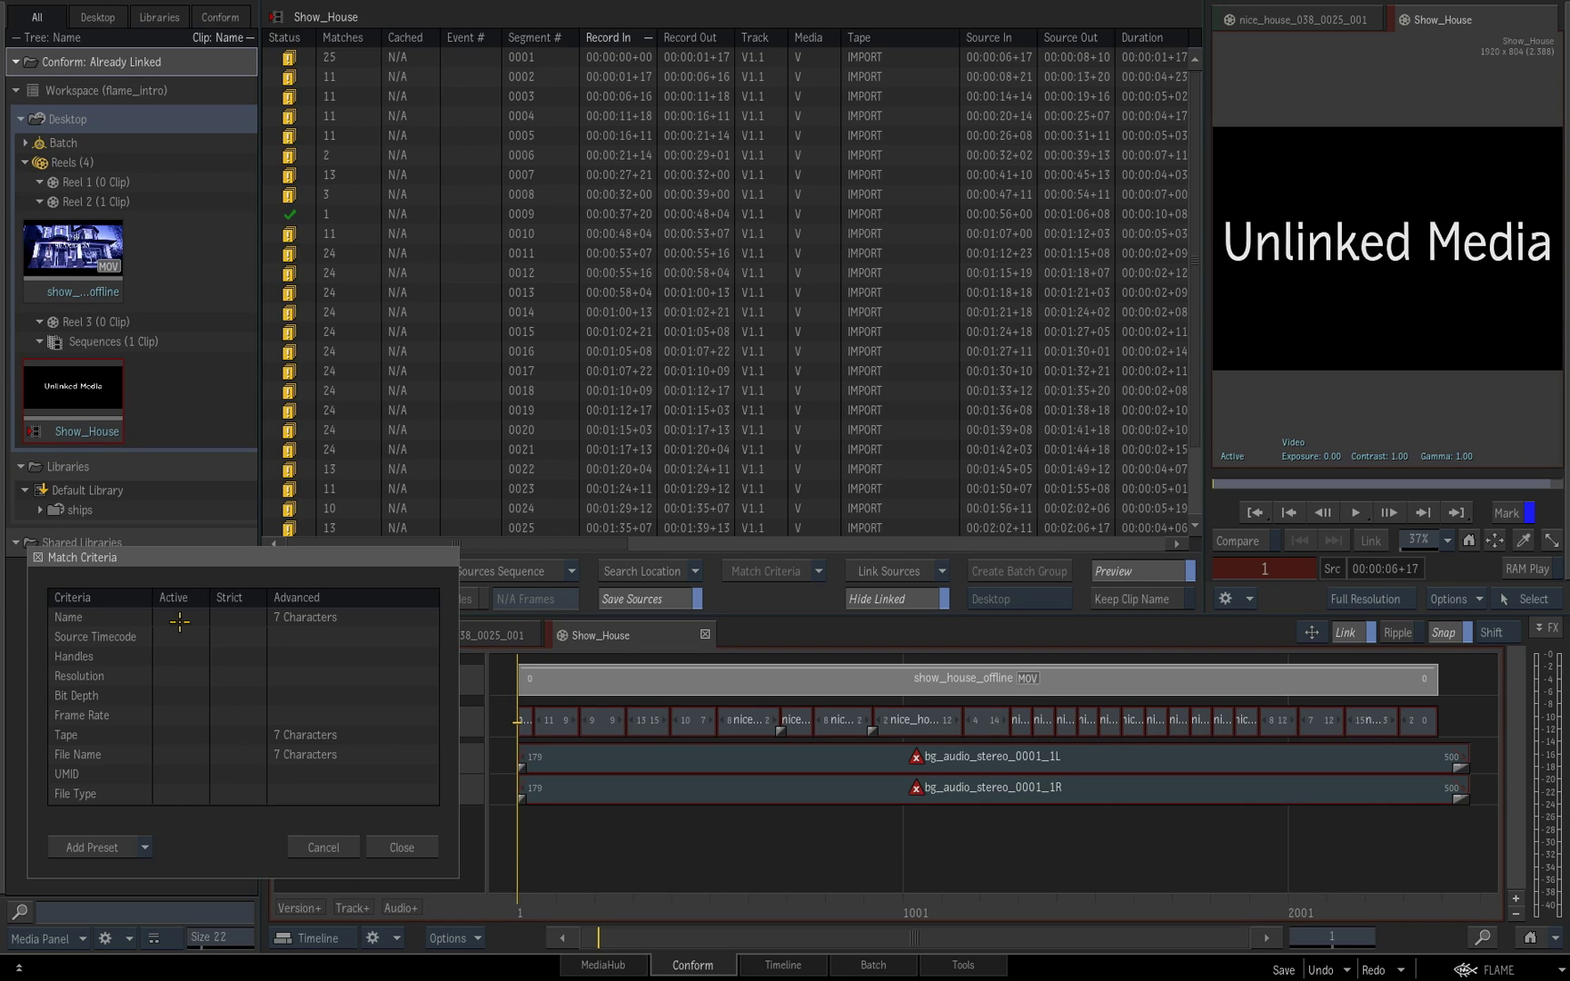
# Step: Make Name and Source Timecode active, strict match criteria for linking sources
pyautogui.click(181, 619)
pyautogui.moveTo(596, 543); pyautogui.dragTo(725, 543)
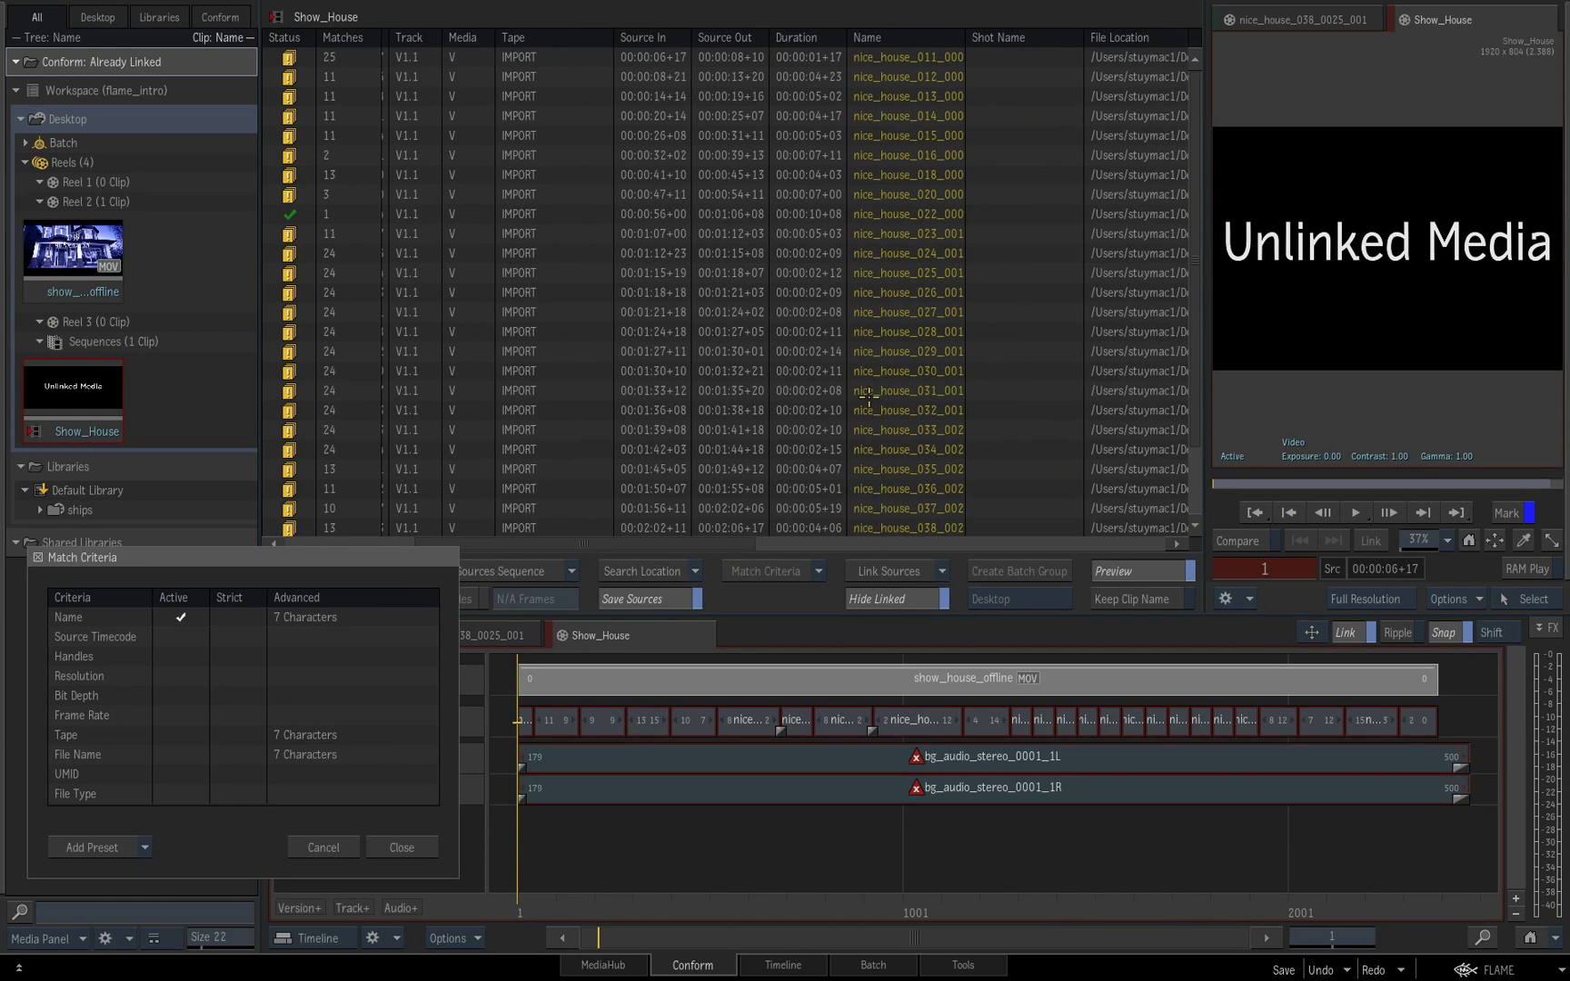
pyautogui.click(181, 618)
pyautogui.click(181, 618)
pyautogui.click(240, 619)
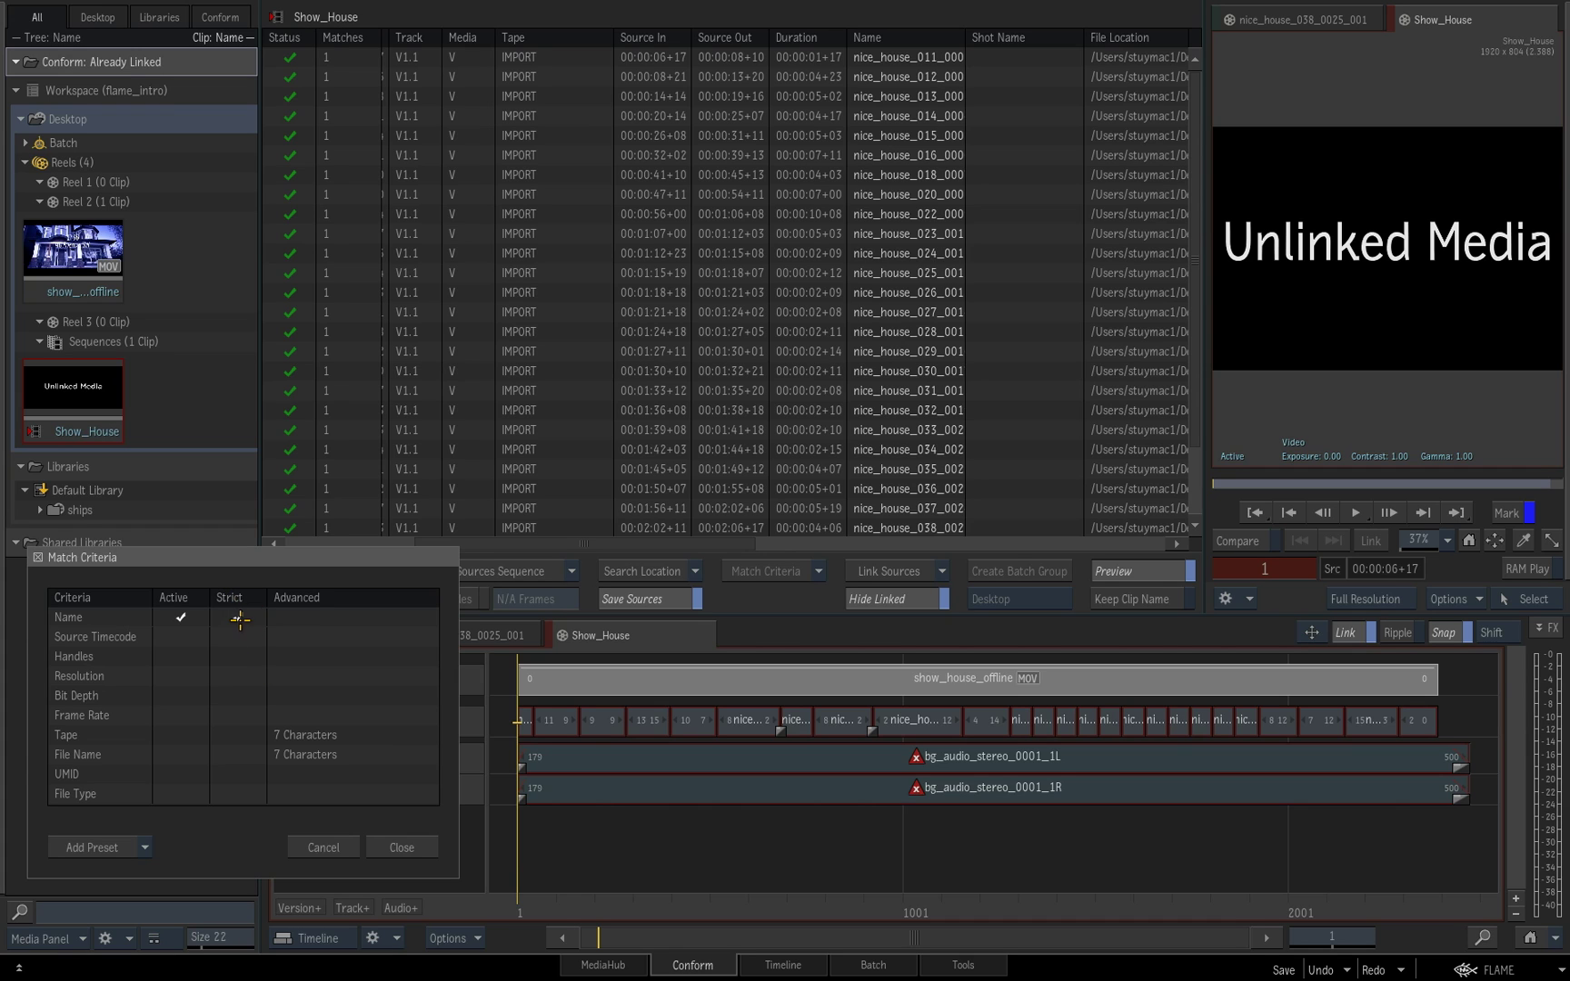
pyautogui.click(239, 618)
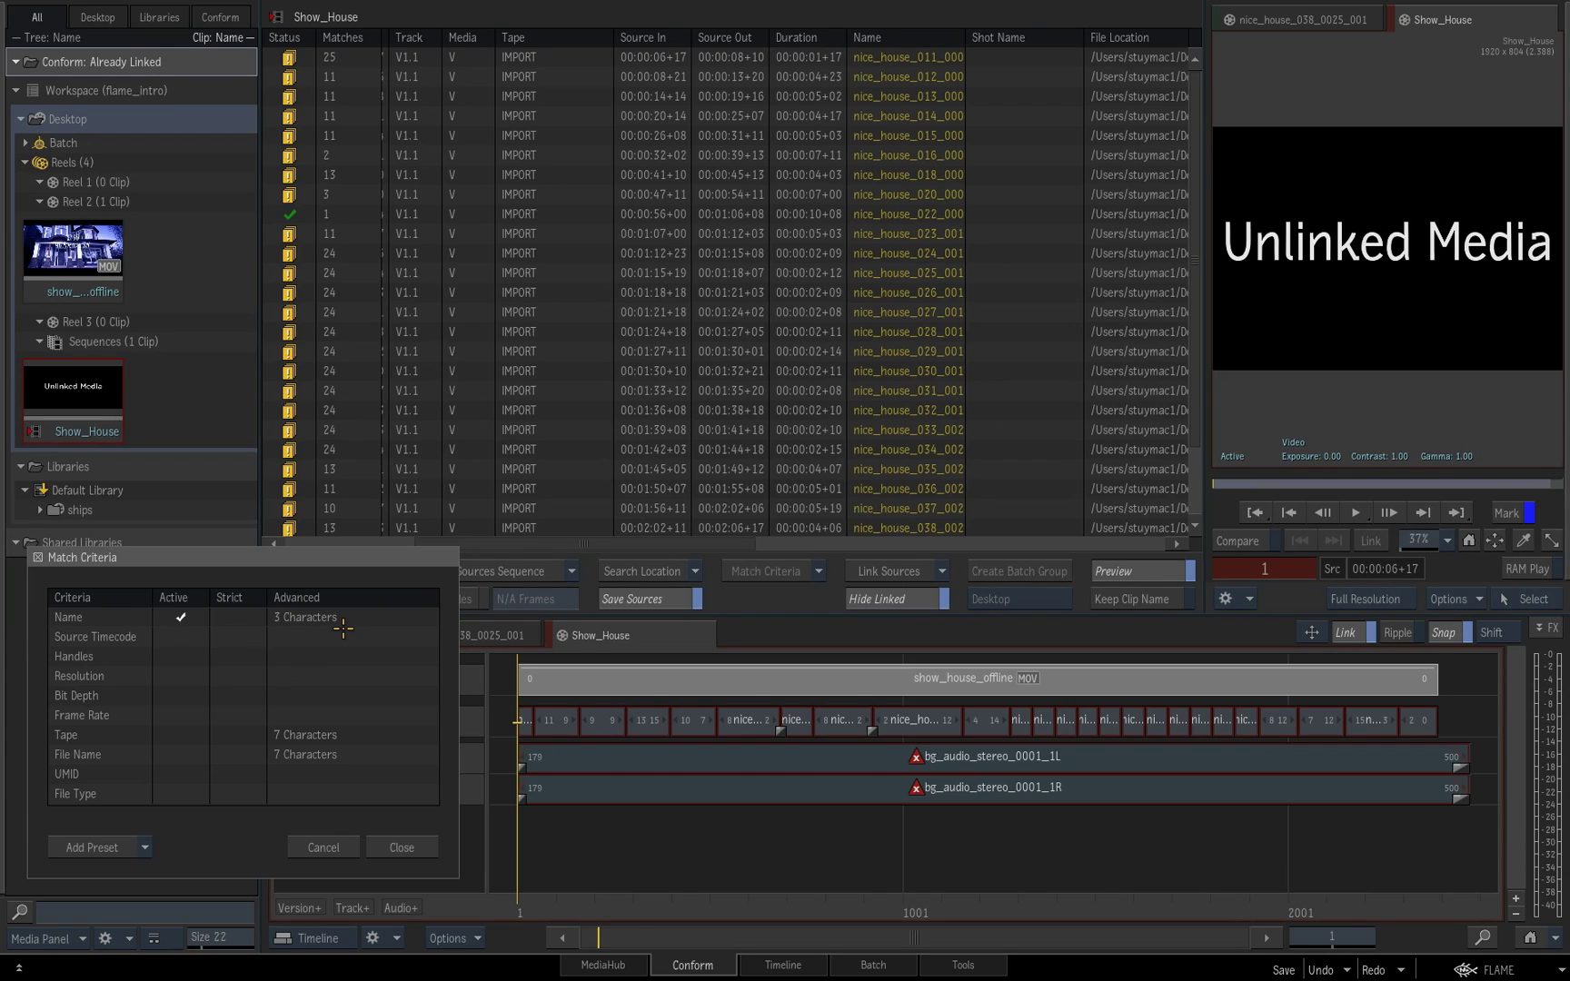
pyautogui.click(235, 618)
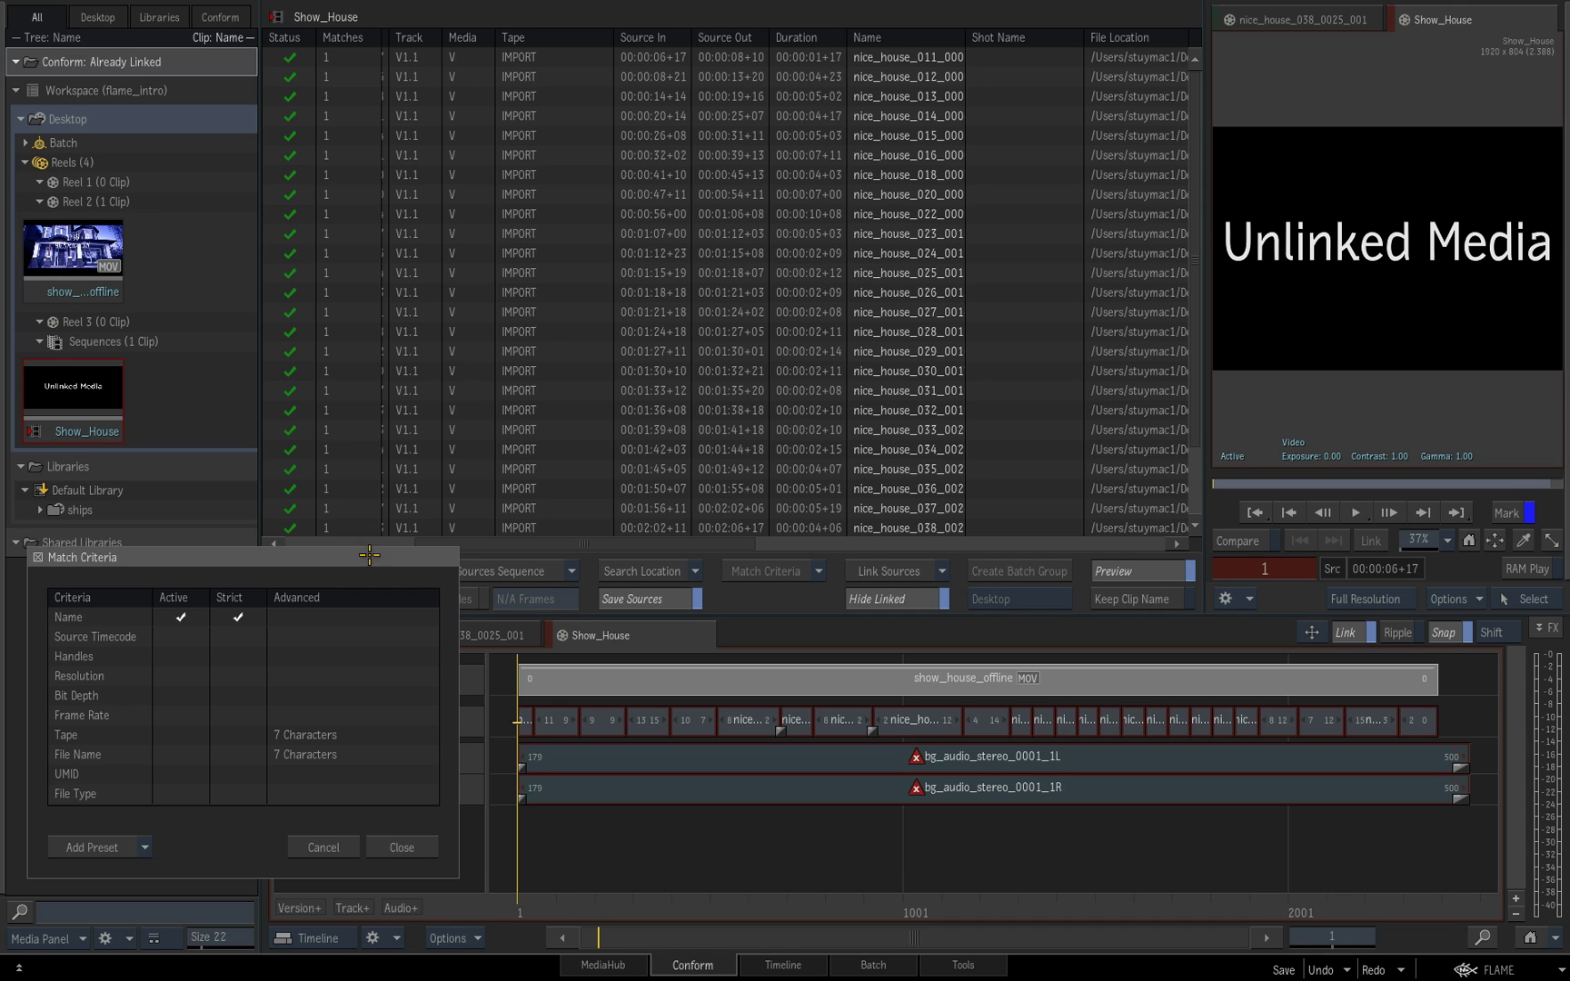
pyautogui.moveTo(299, 553); pyautogui.dragTo(301, 565)
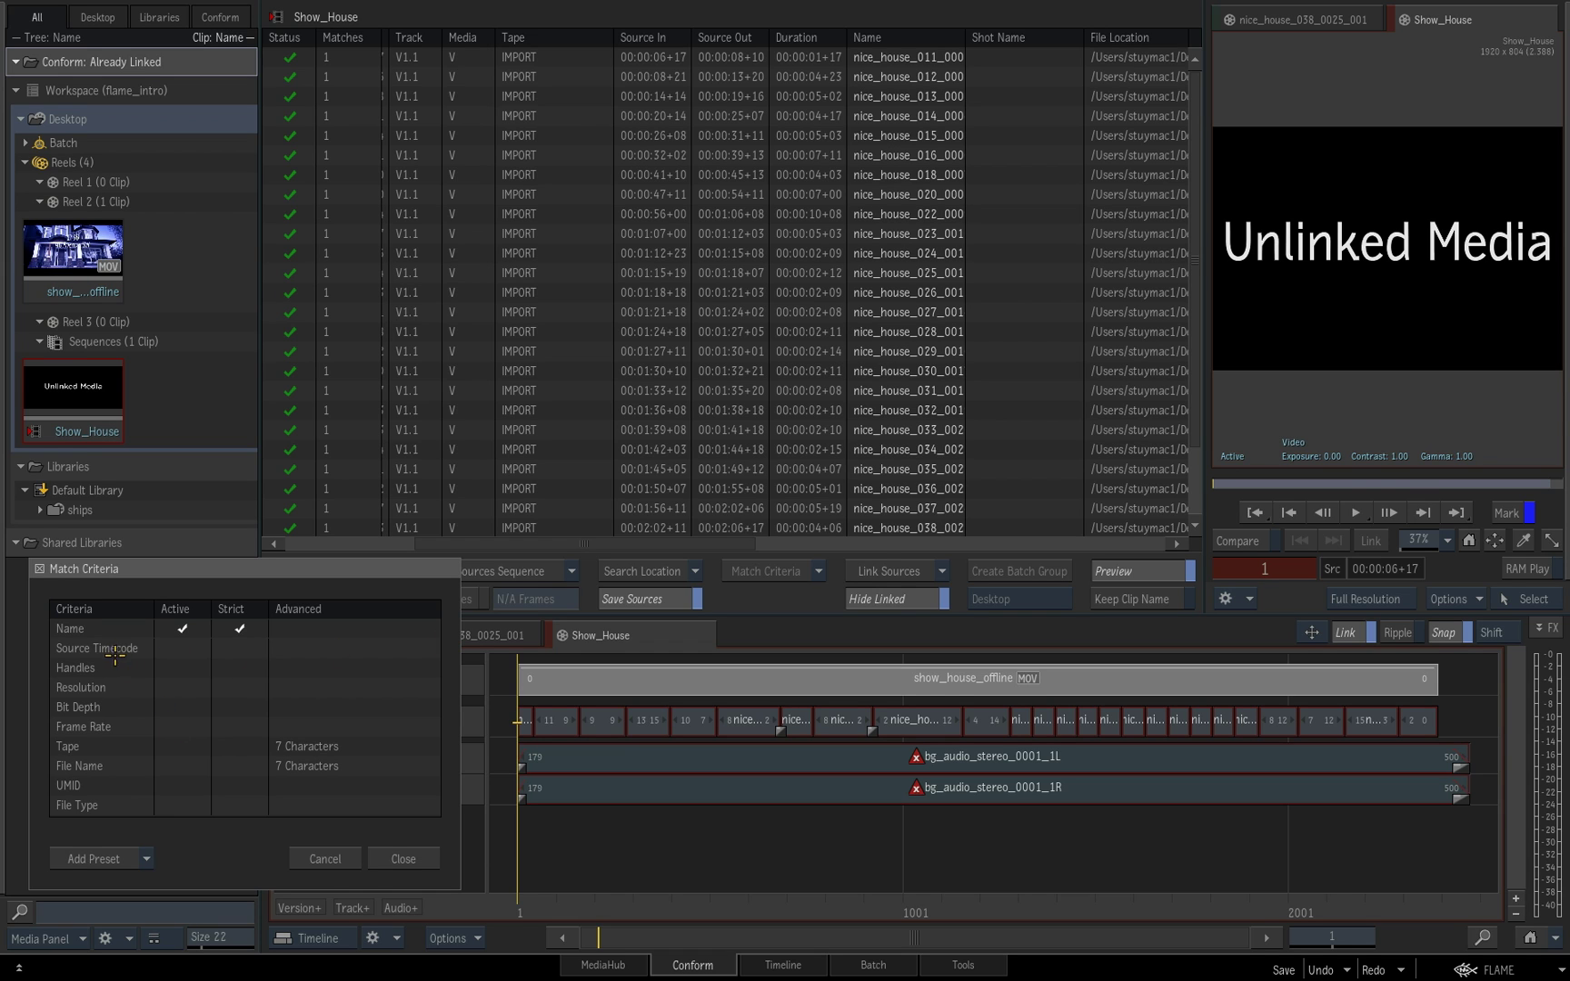
pyautogui.click(182, 656)
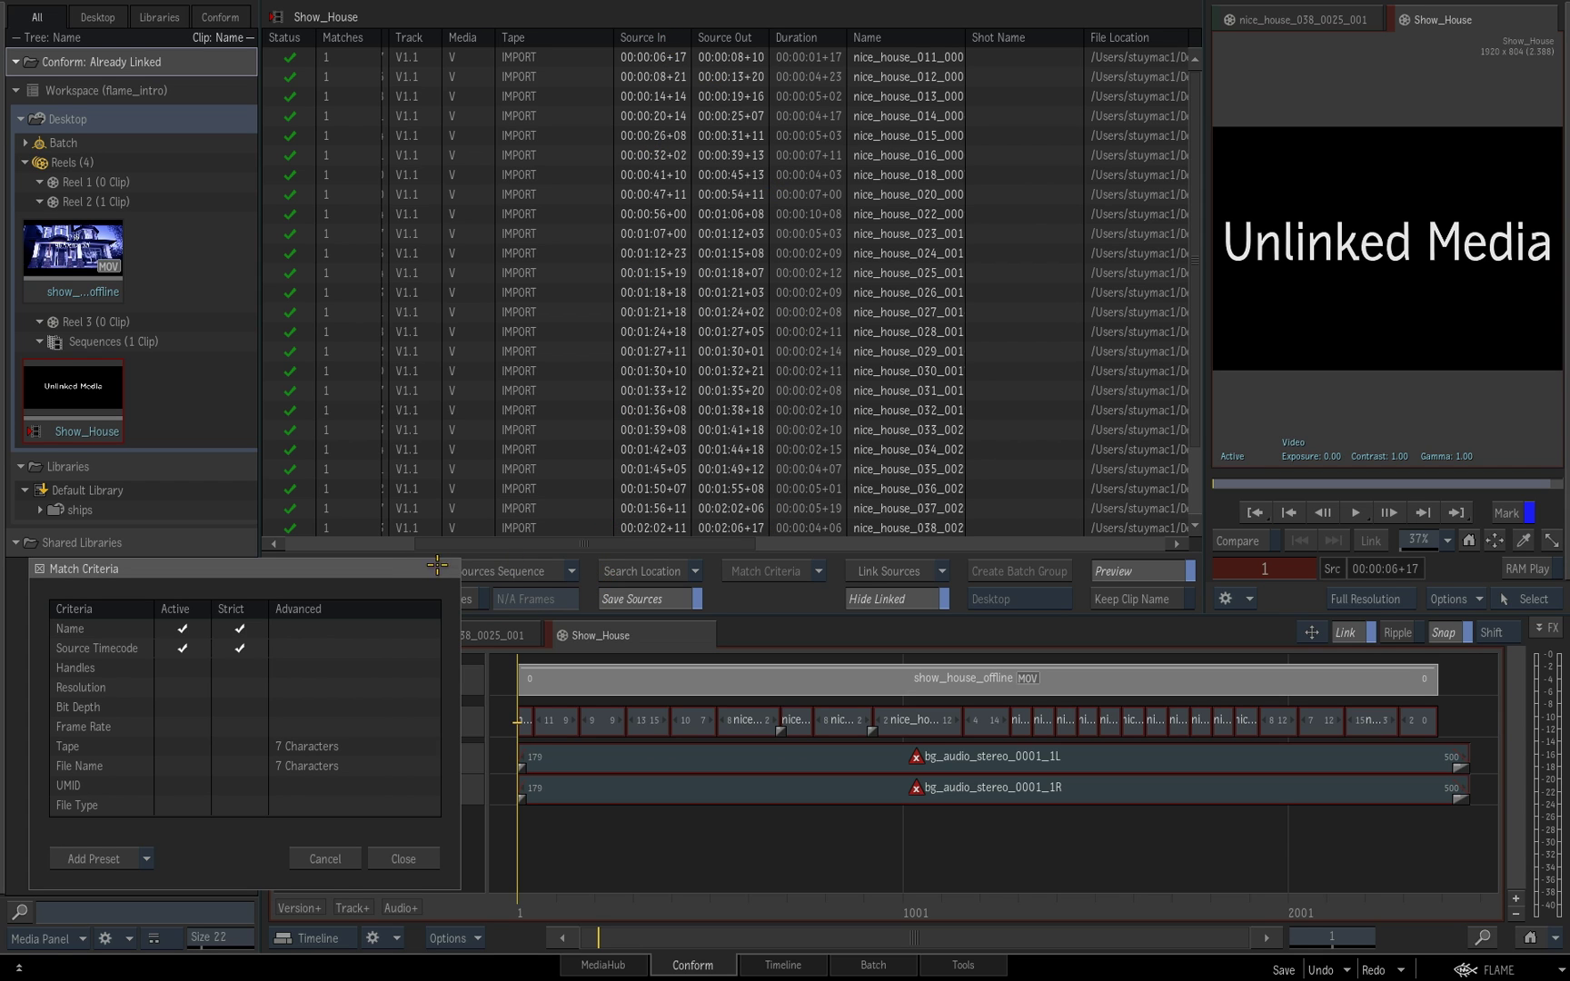
pyautogui.moveTo(434, 564); pyautogui.dragTo(636, 187)
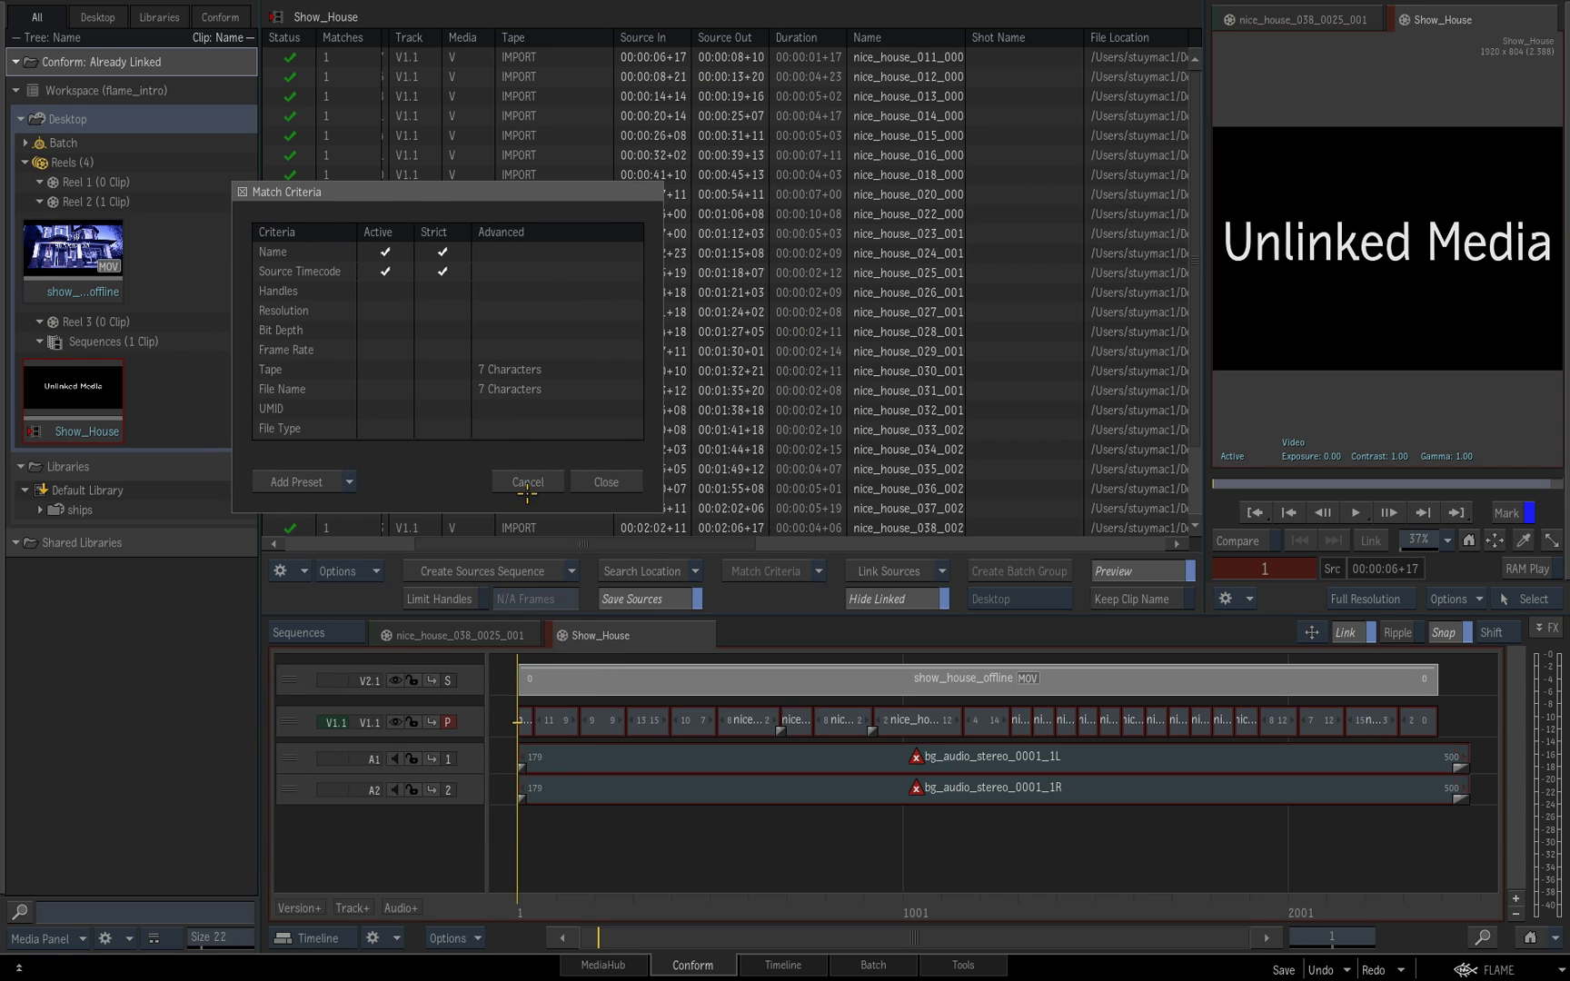
# Step: Close the match criteria settings and adjust the panel layout
pyautogui.click(602, 482)
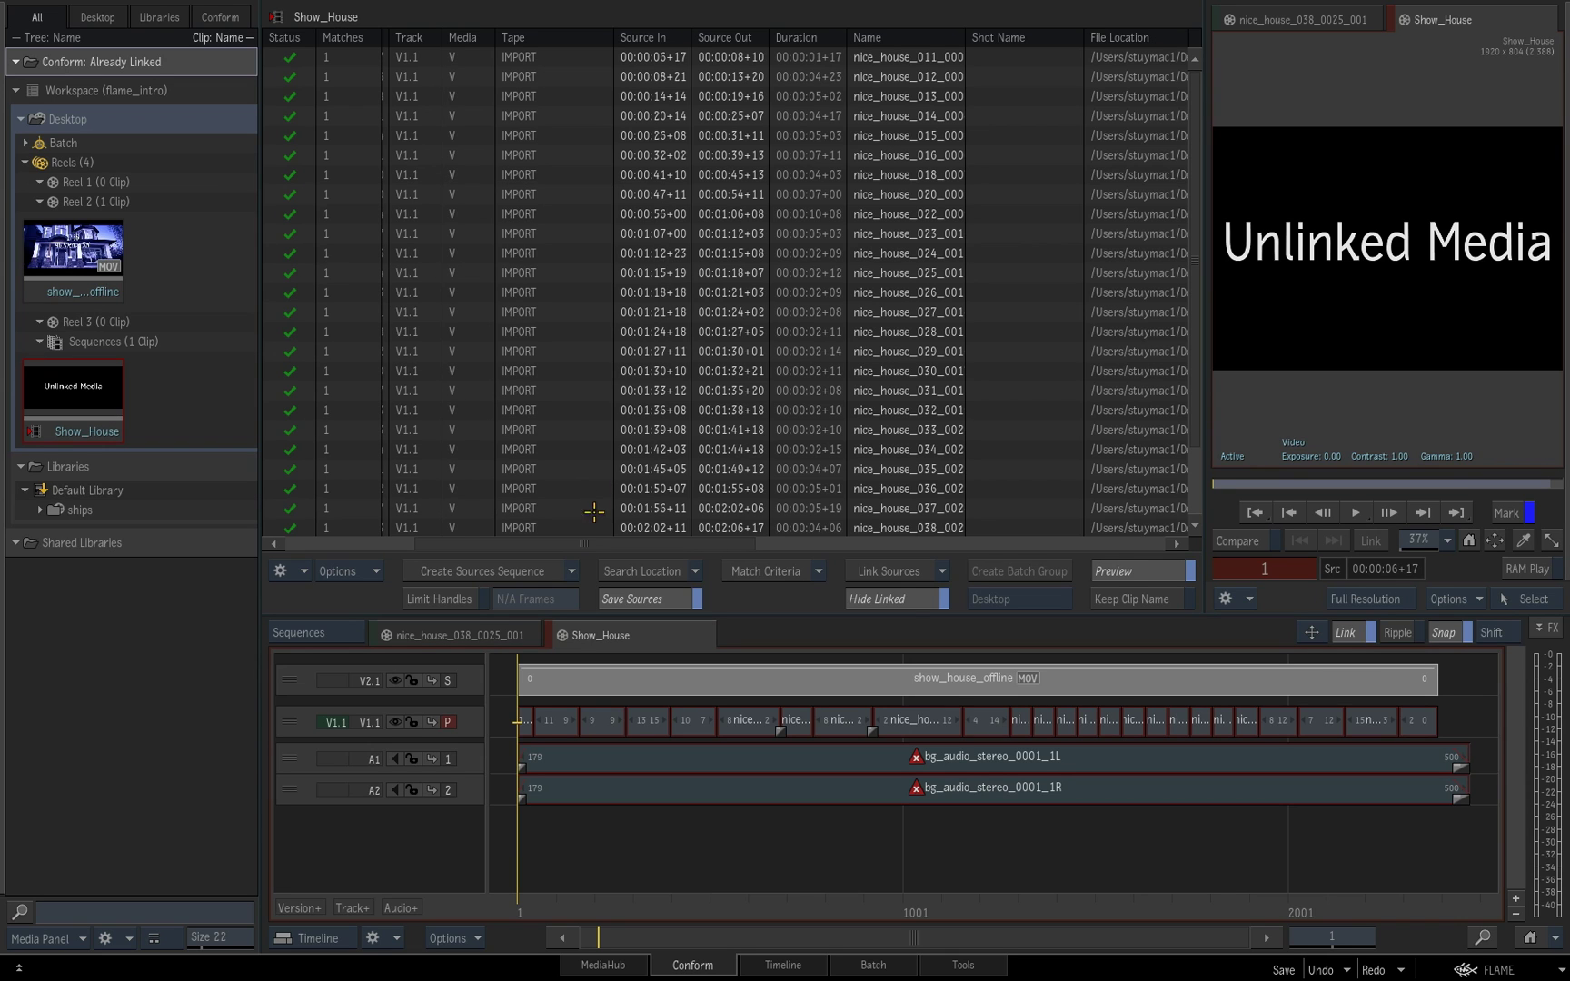
pyautogui.moveTo(1194, 239); pyautogui.dragTo(1193, 429)
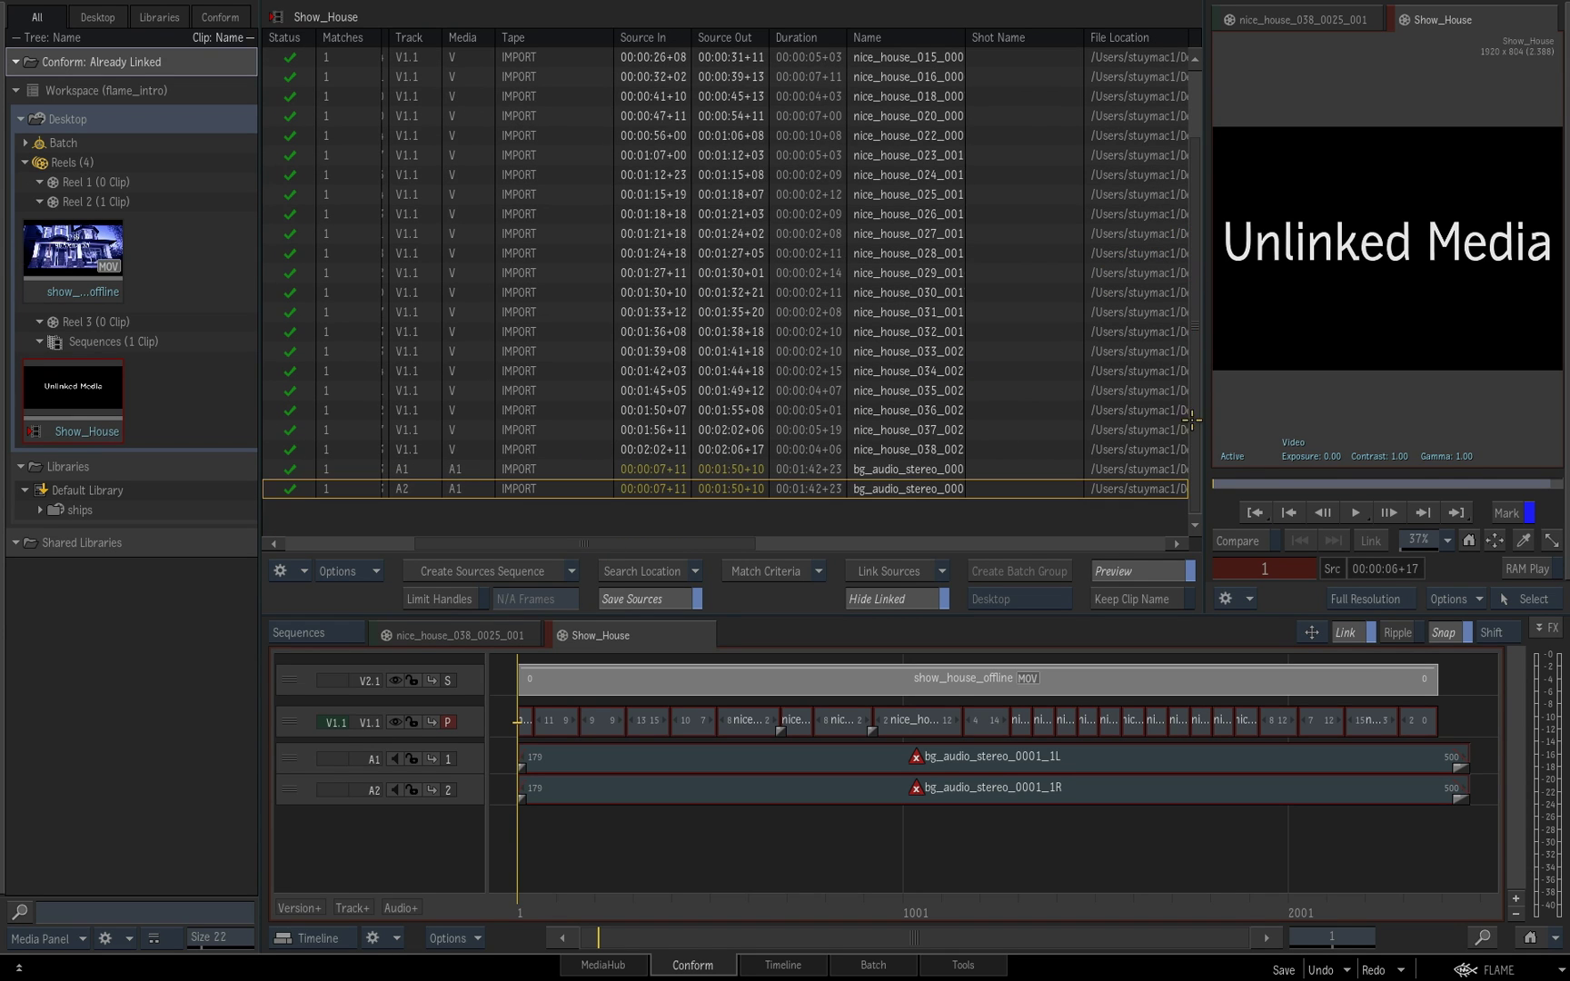
pyautogui.scroll(4, 1173, 329)
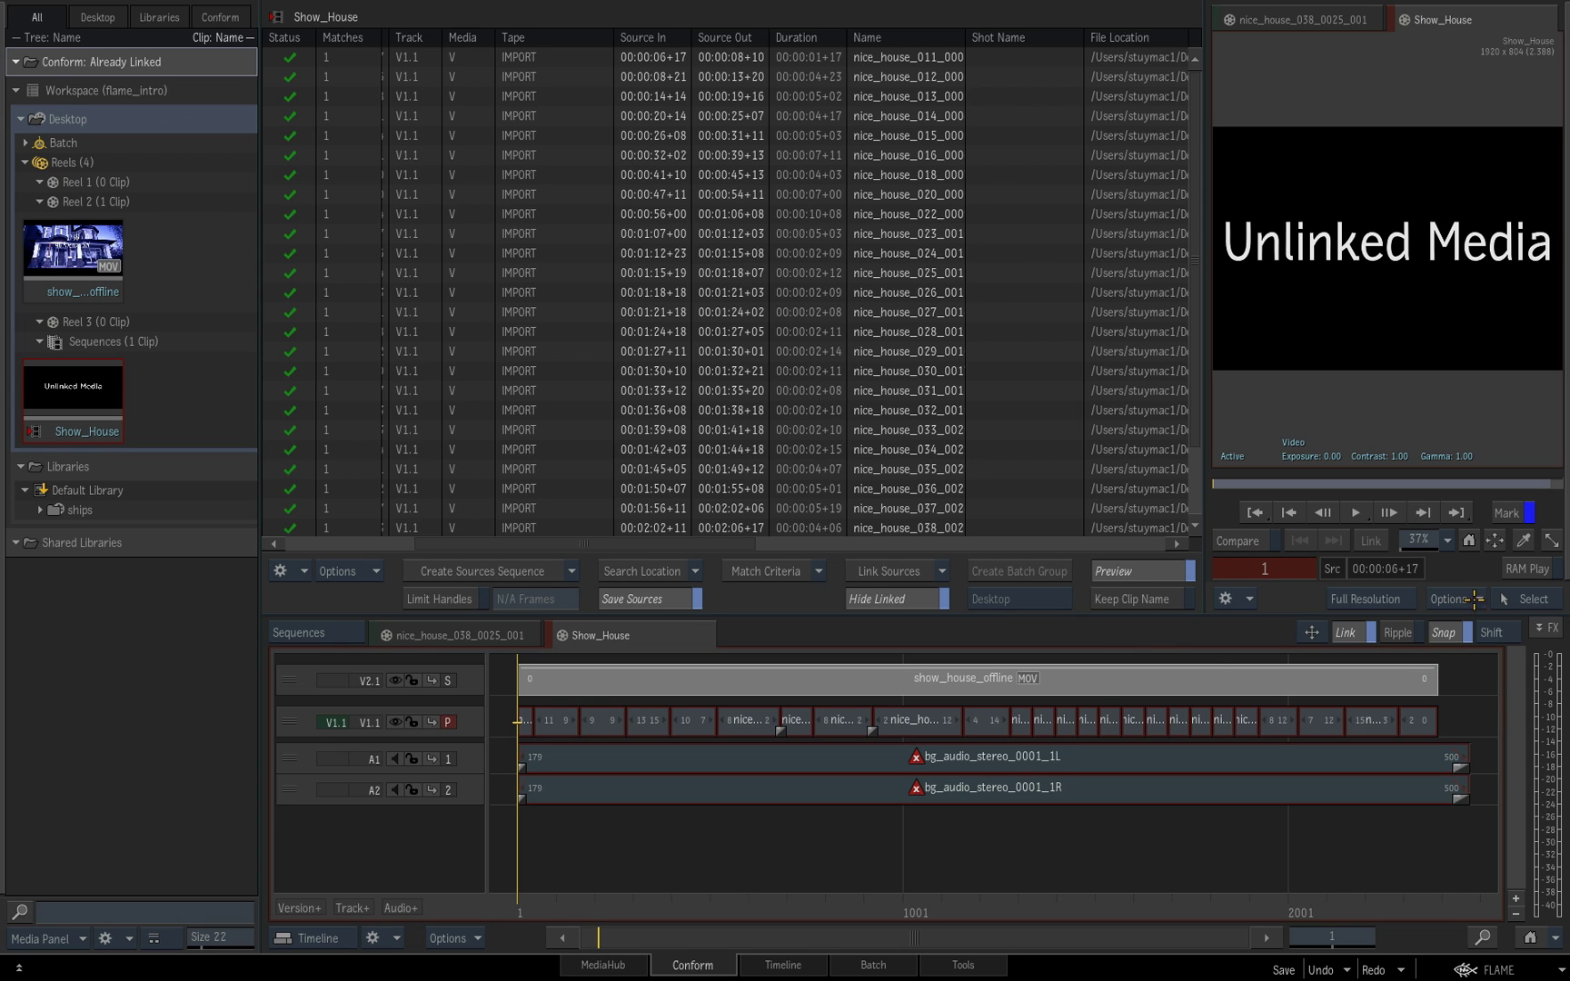
# Step: Open Edit Compare Modes from the viewer Options and move it over the media panel
pyautogui.click(1474, 599)
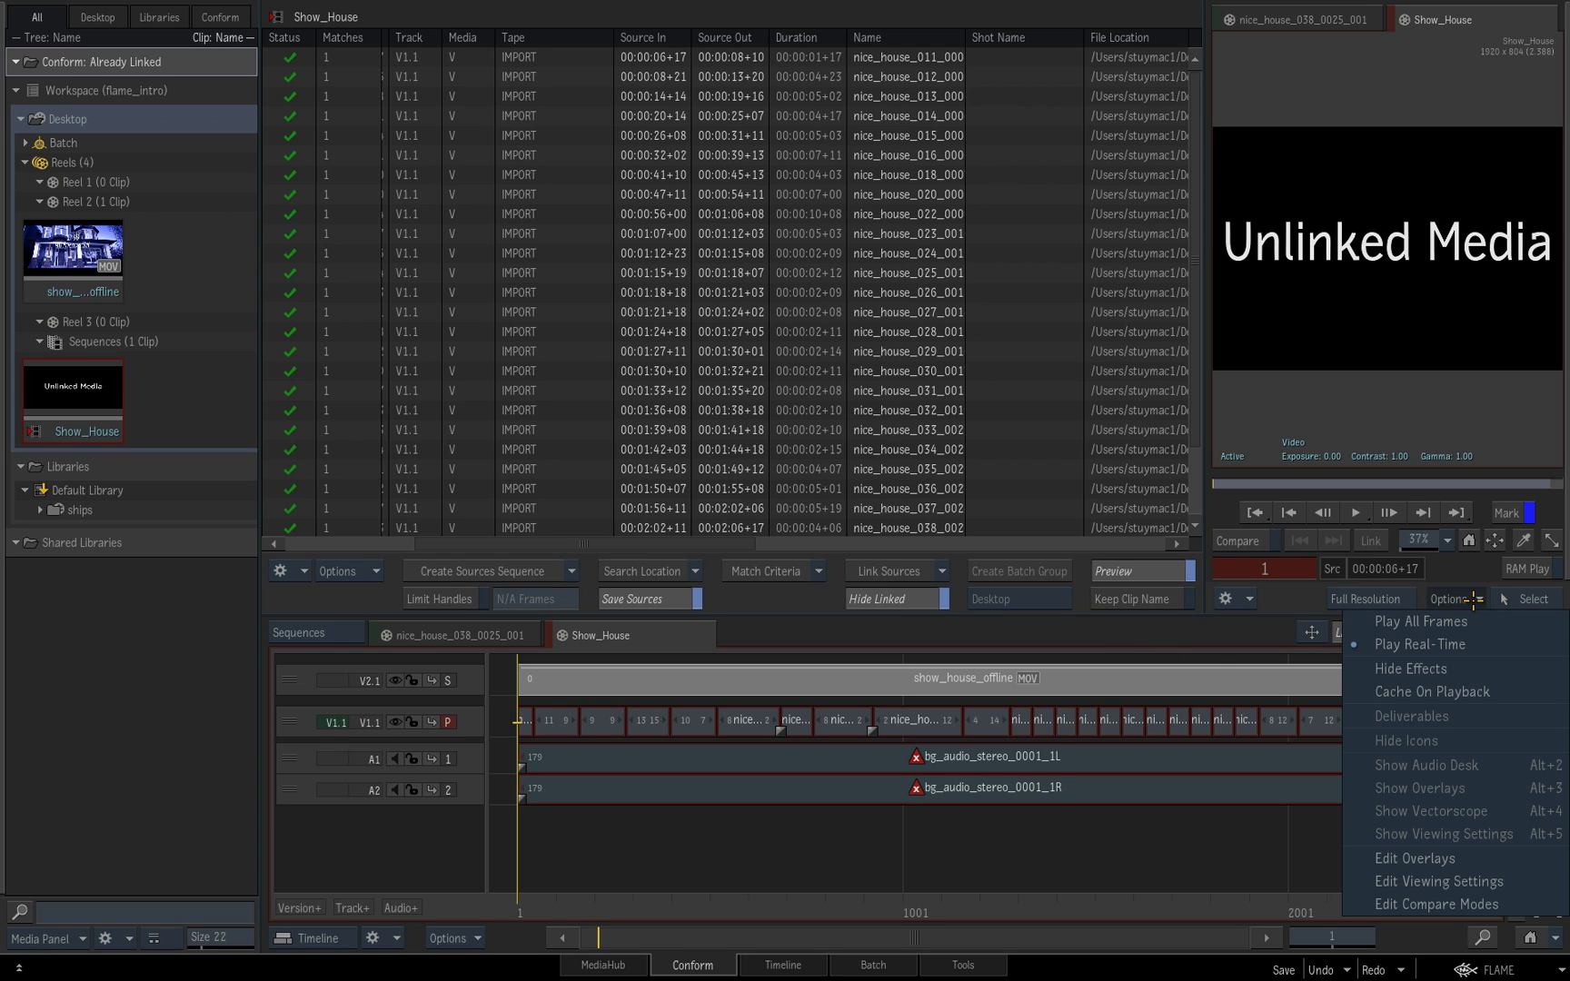
pyautogui.click(1522, 906)
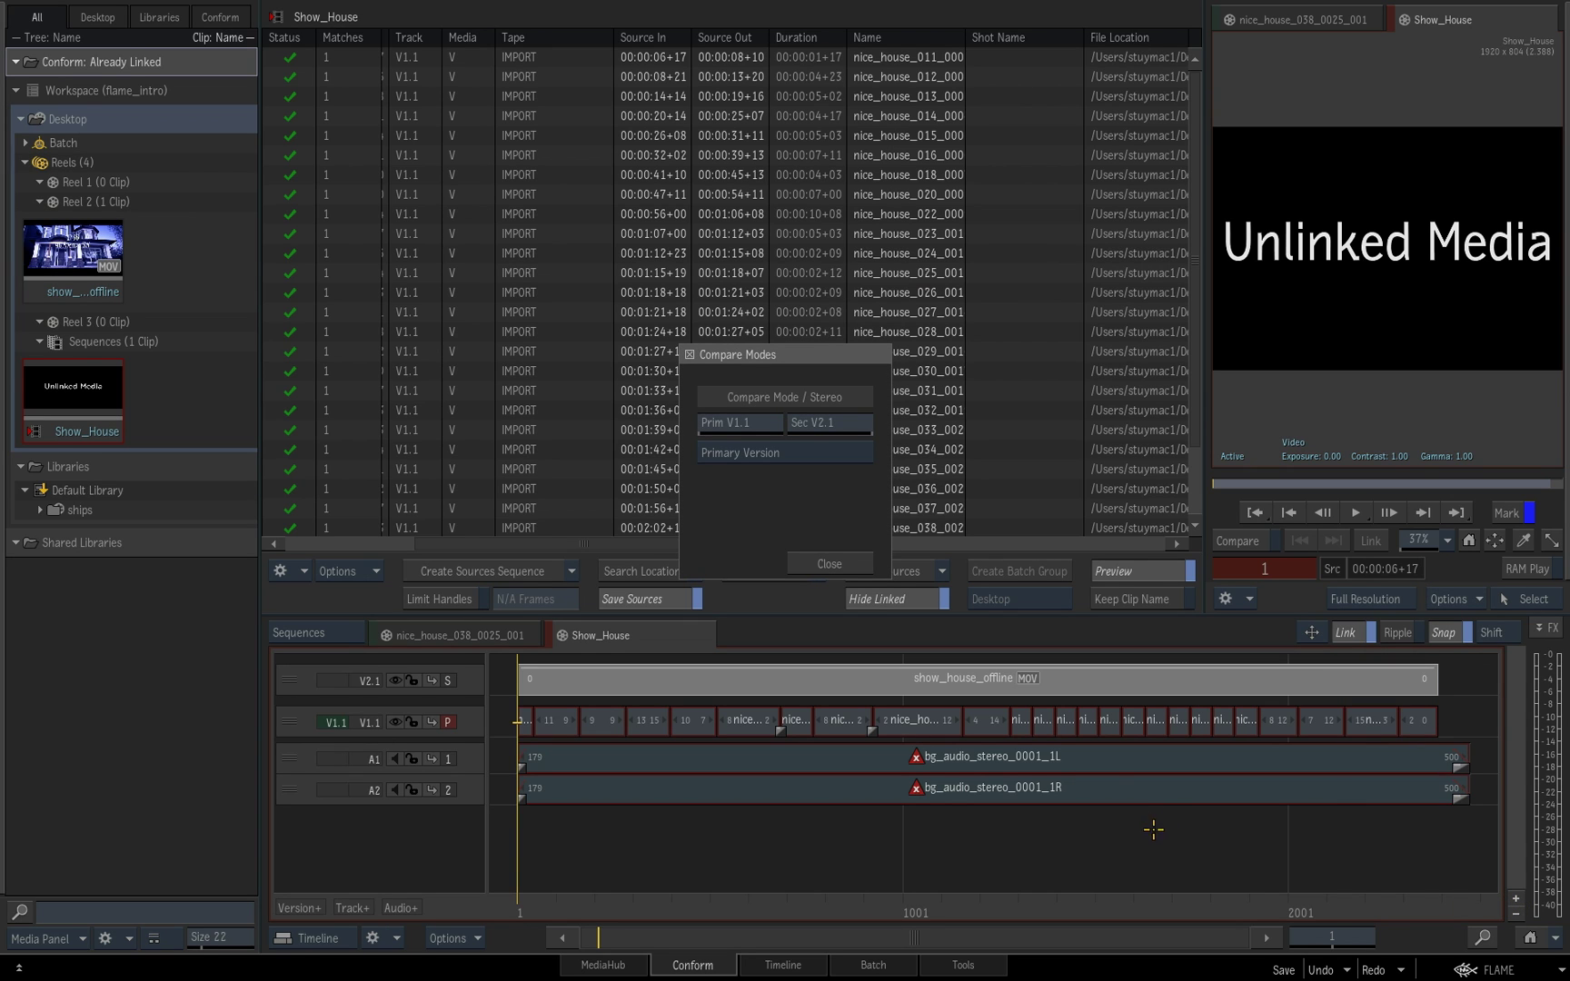
pyautogui.moveTo(830, 353); pyautogui.dragTo(274, 284)
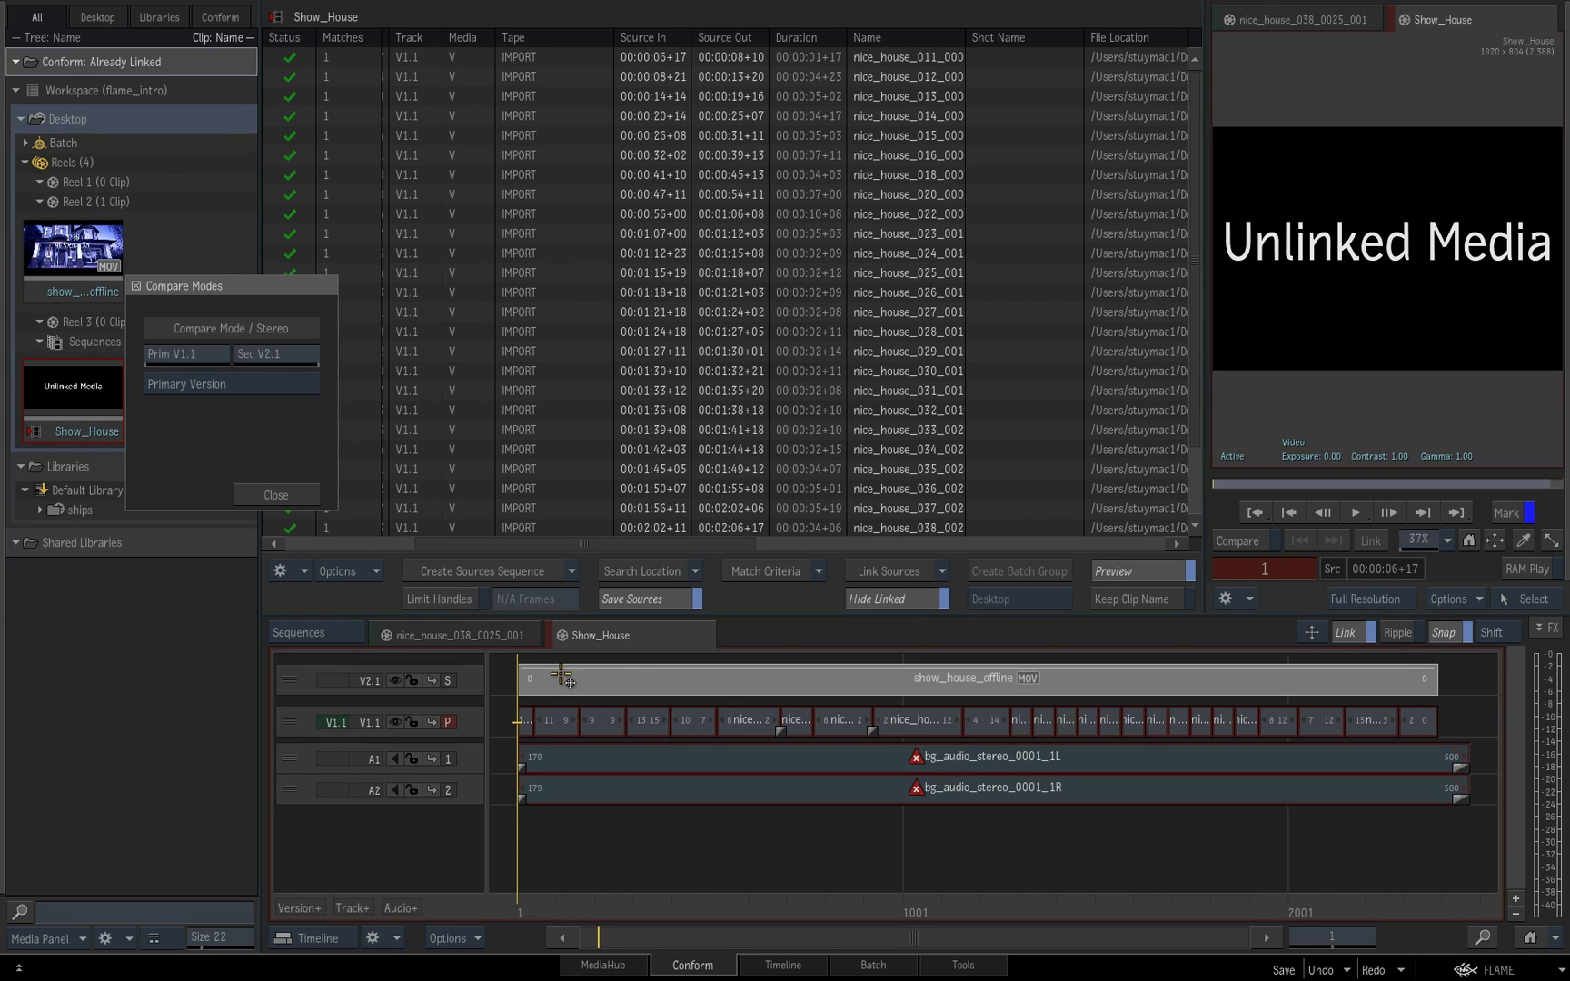
# Step: Set compare mode to Angle Split, hide the media panel, widen the viewer, and scrub to frame 285
pyautogui.click(283, 387)
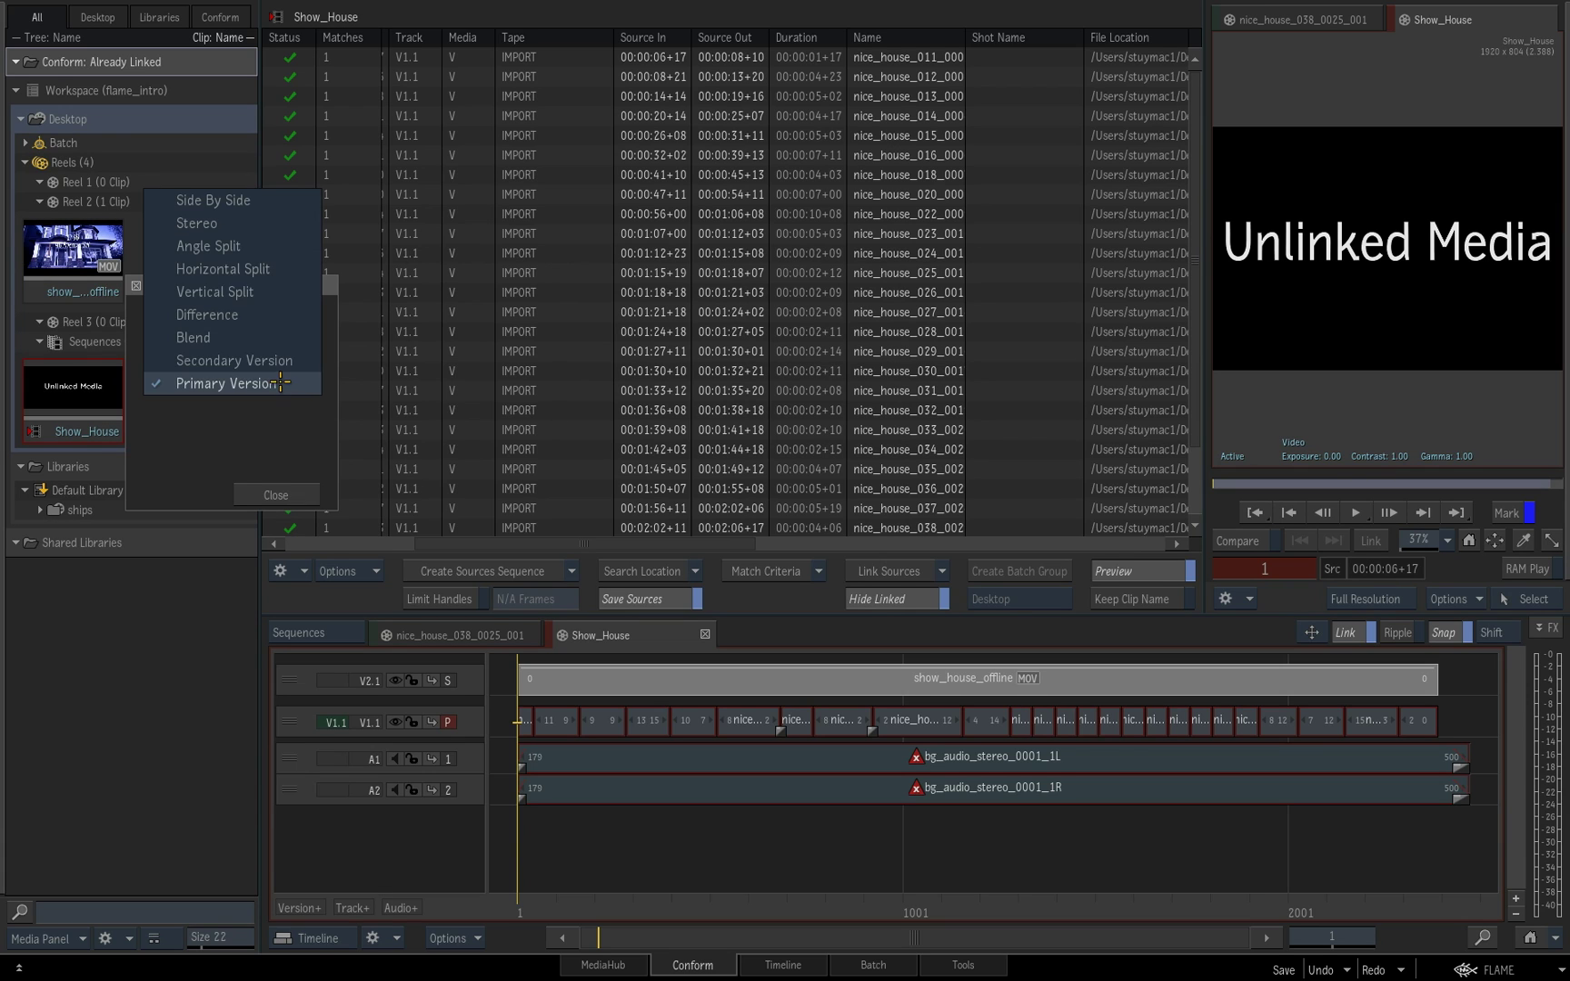
pyautogui.click(280, 247)
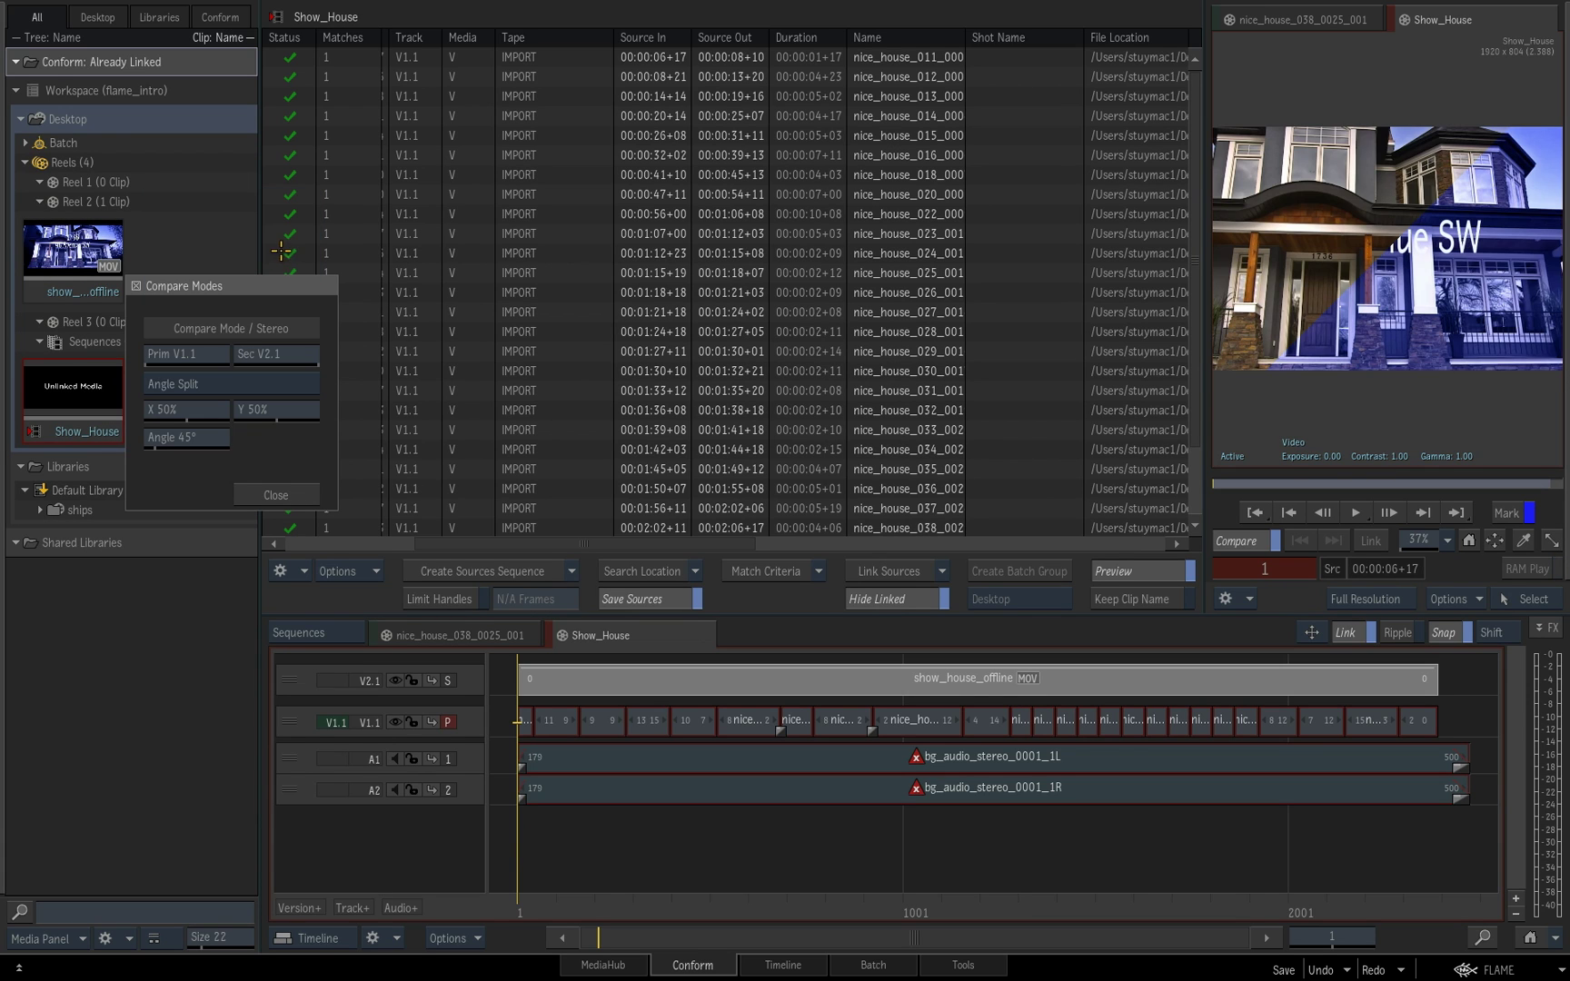
pyautogui.moveTo(270, 285); pyautogui.dragTo(261, 528)
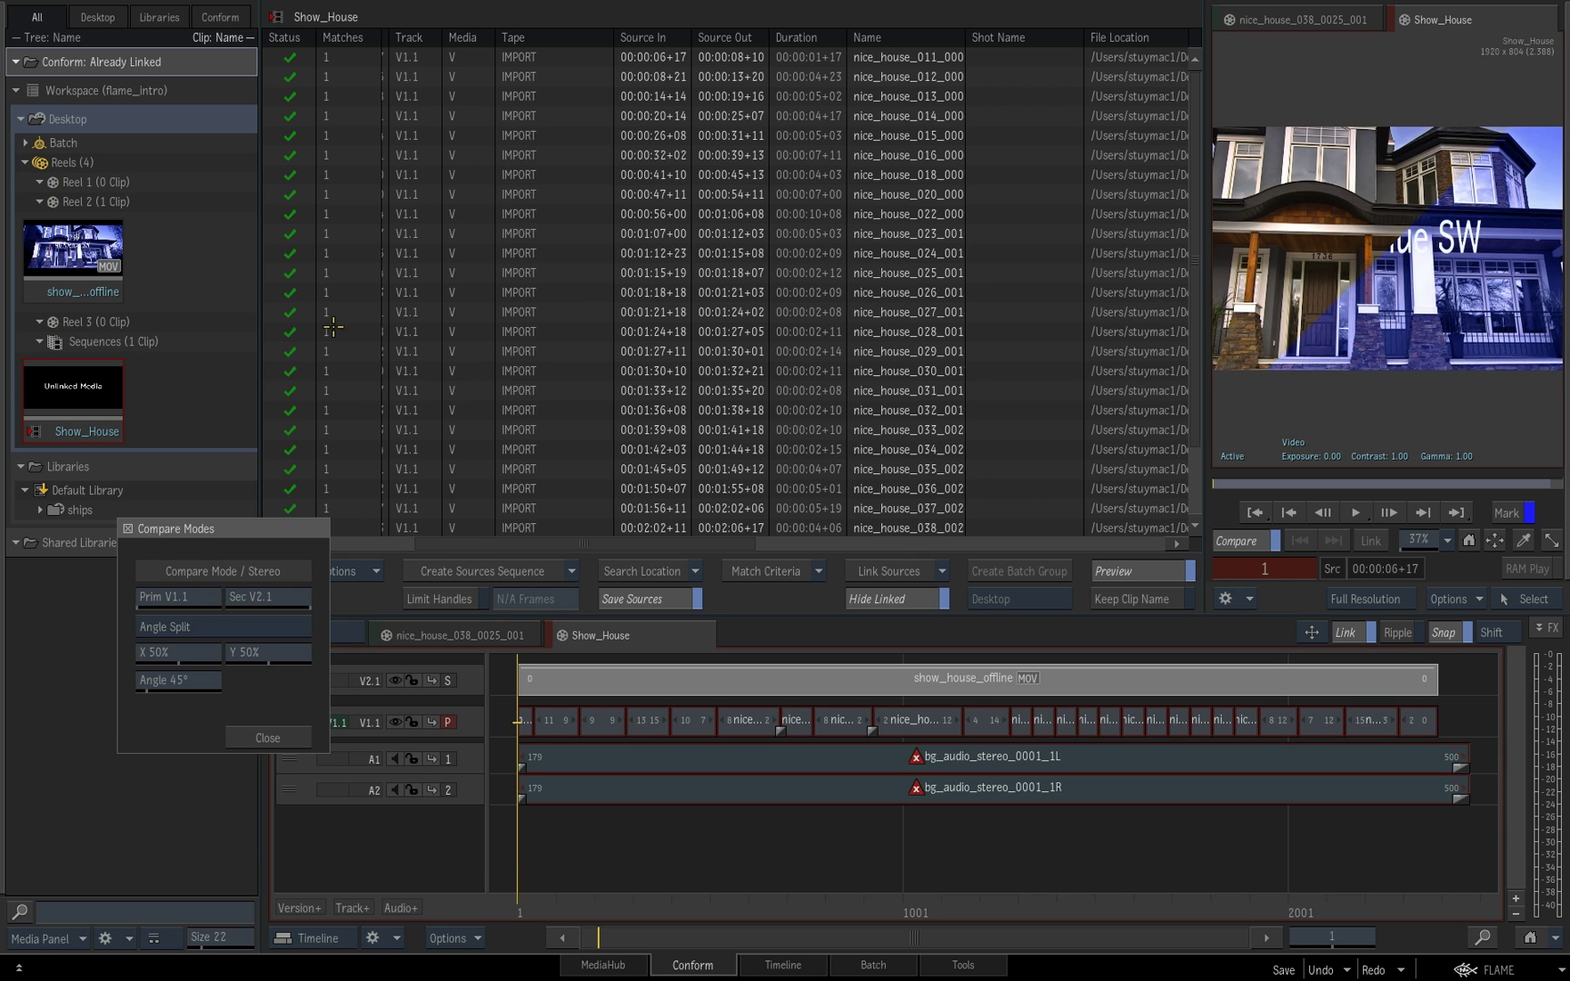
pyautogui.hotkey('ctrl', 'Tab')
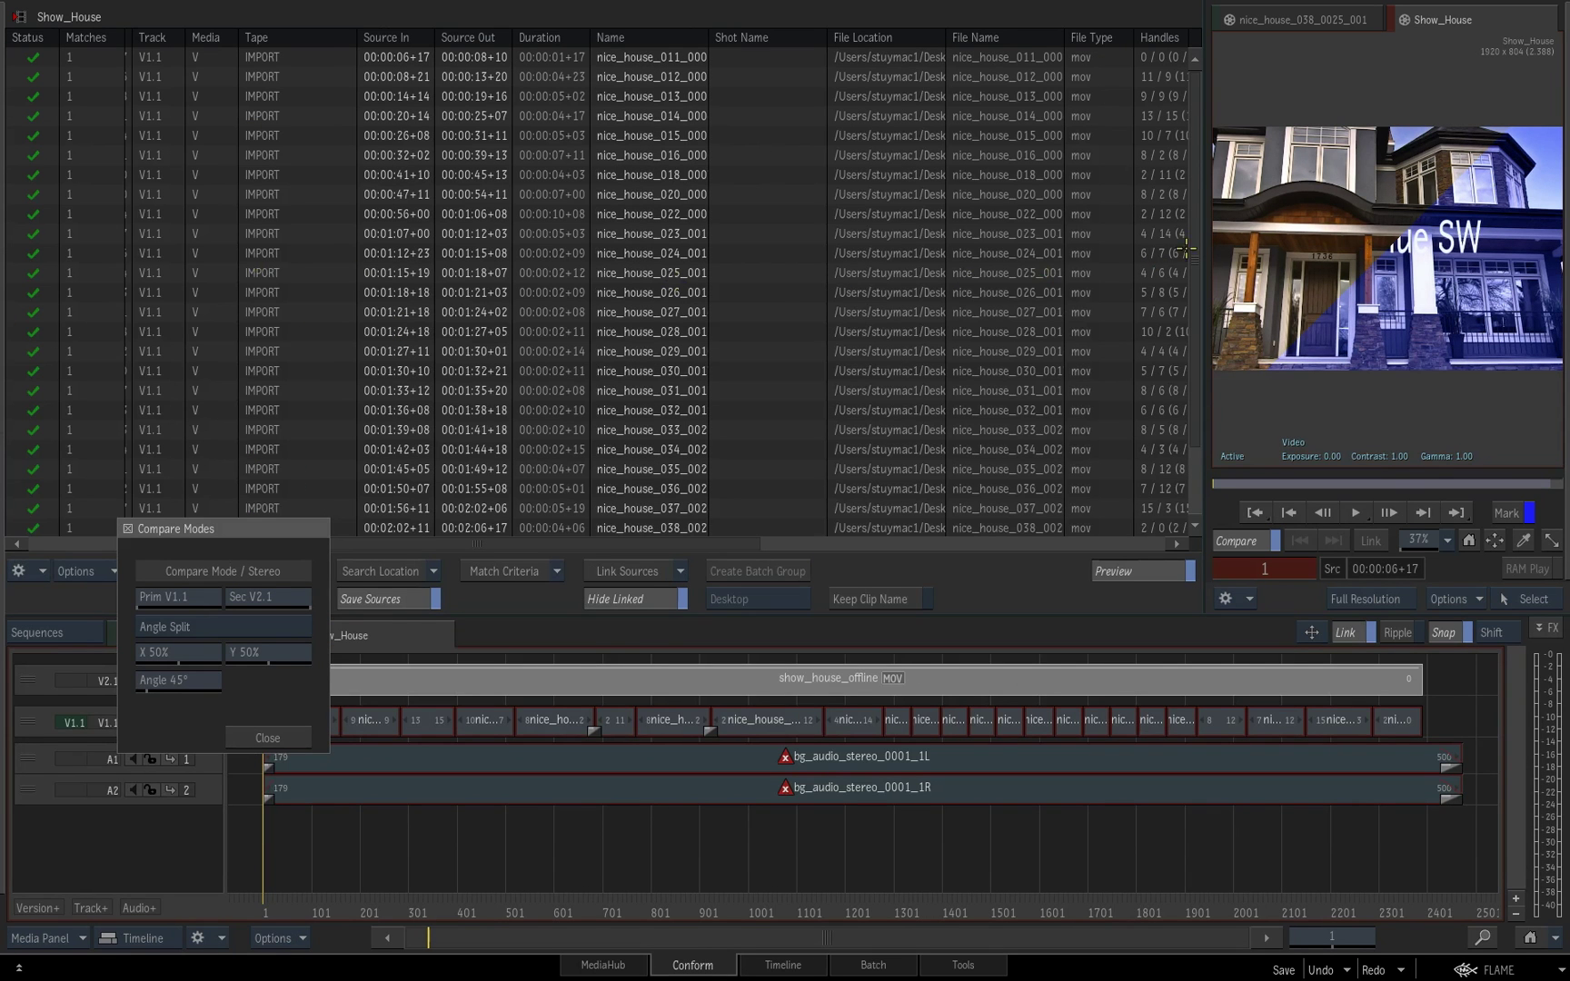
pyautogui.moveTo(1200, 239); pyautogui.dragTo(945, 245)
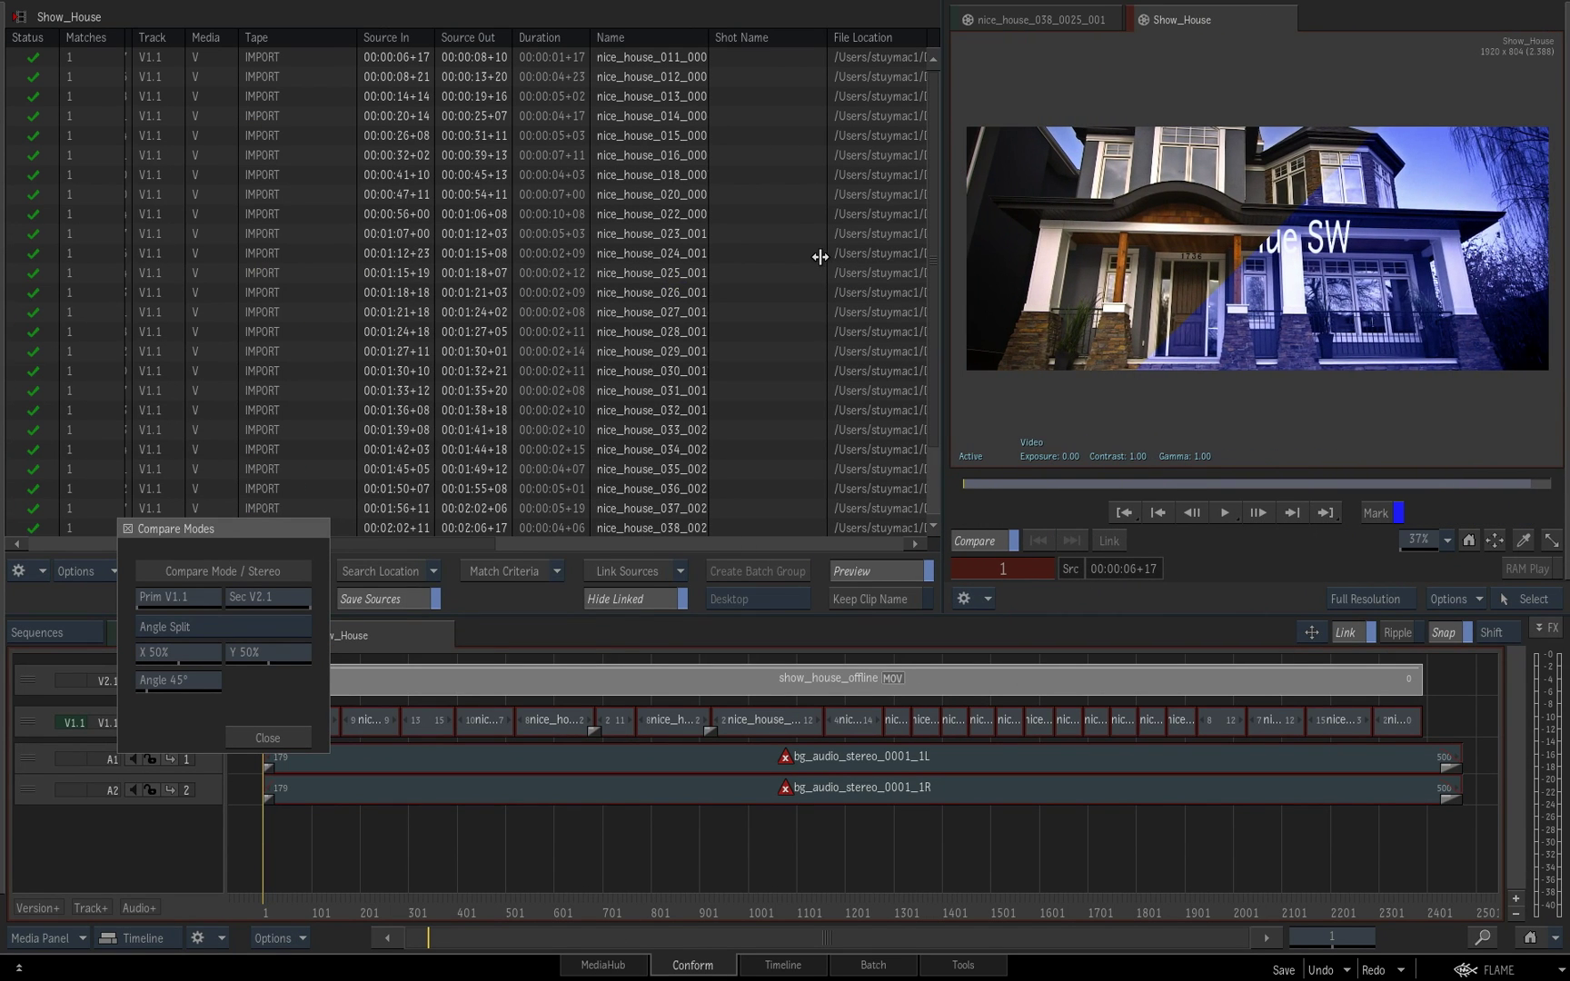
pyautogui.moveTo(275, 530); pyautogui.dragTo(523, 259)
pyautogui.moveTo(314, 911); pyautogui.dragTo(430, 906)
# Step: Try the Side By Side and Difference compare modes, then return to Angle Split
pyautogui.click(488, 358)
pyautogui.click(493, 312)
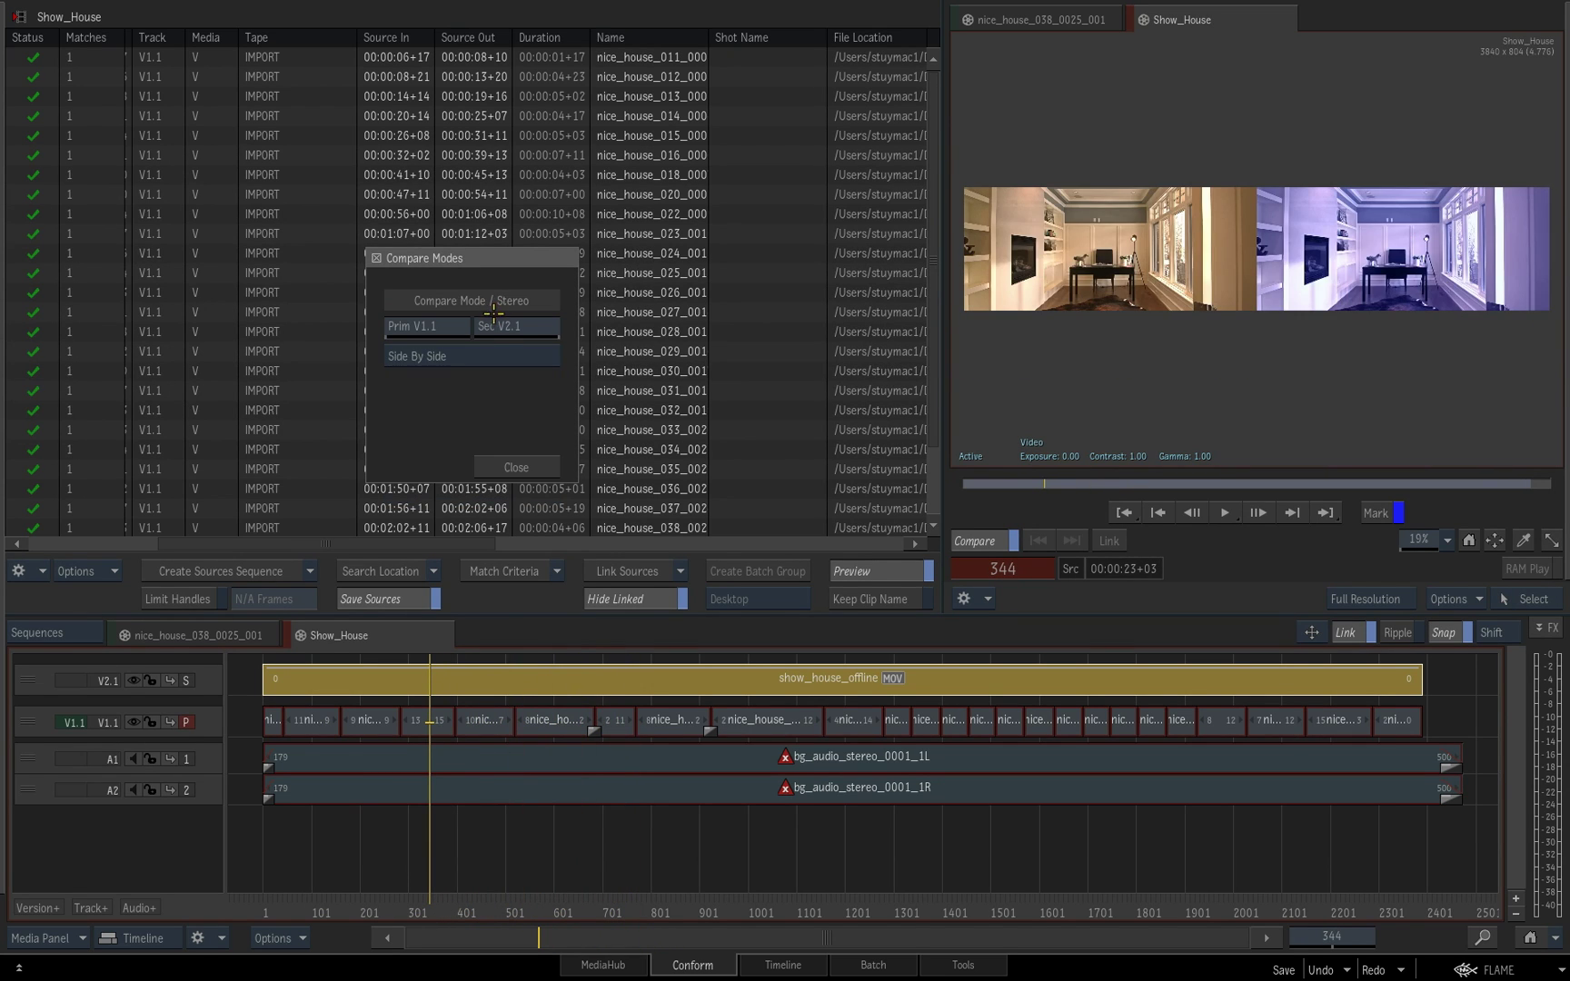
pyautogui.click(486, 348)
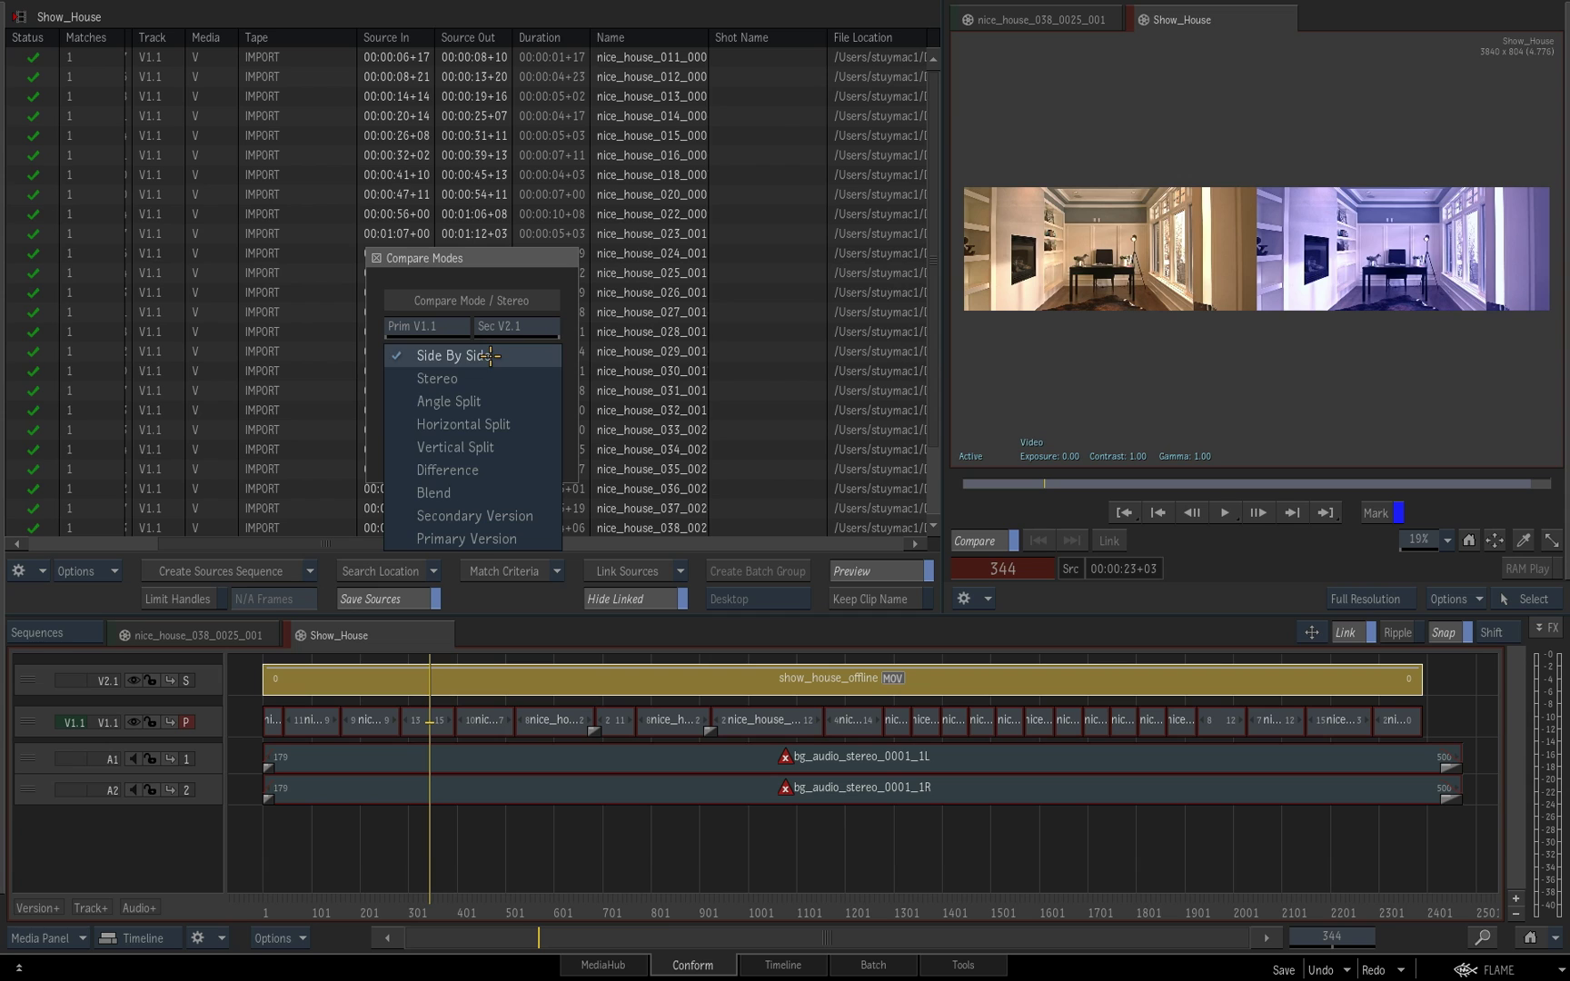
pyautogui.click(493, 488)
pyautogui.click(513, 358)
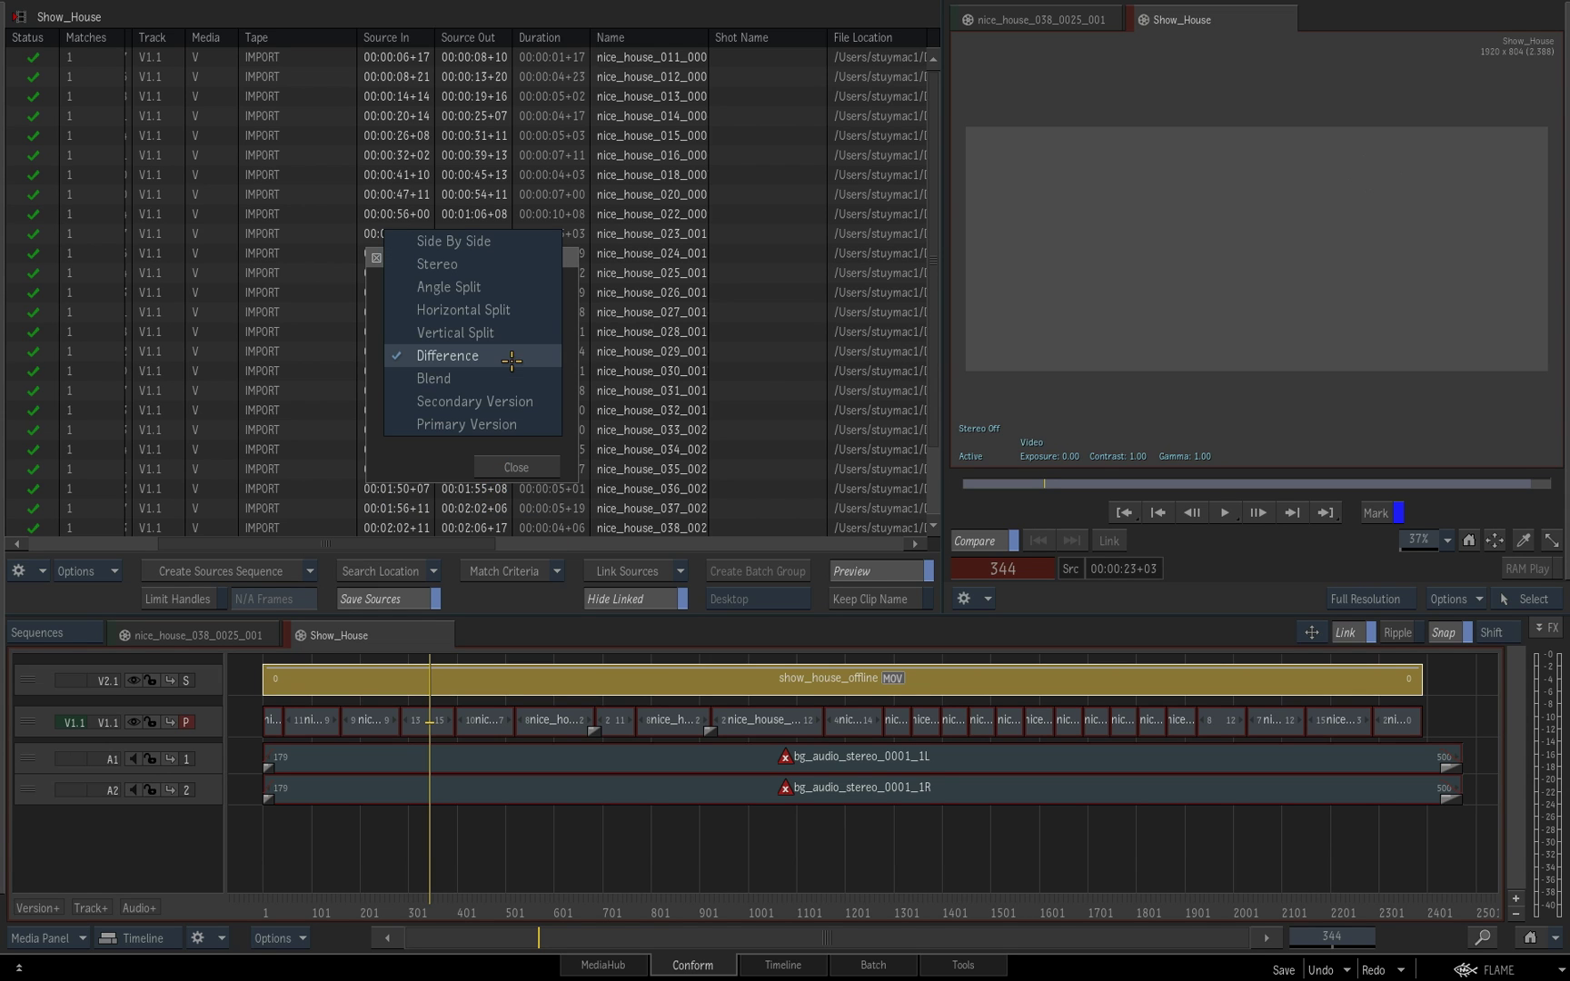
pyautogui.click(506, 287)
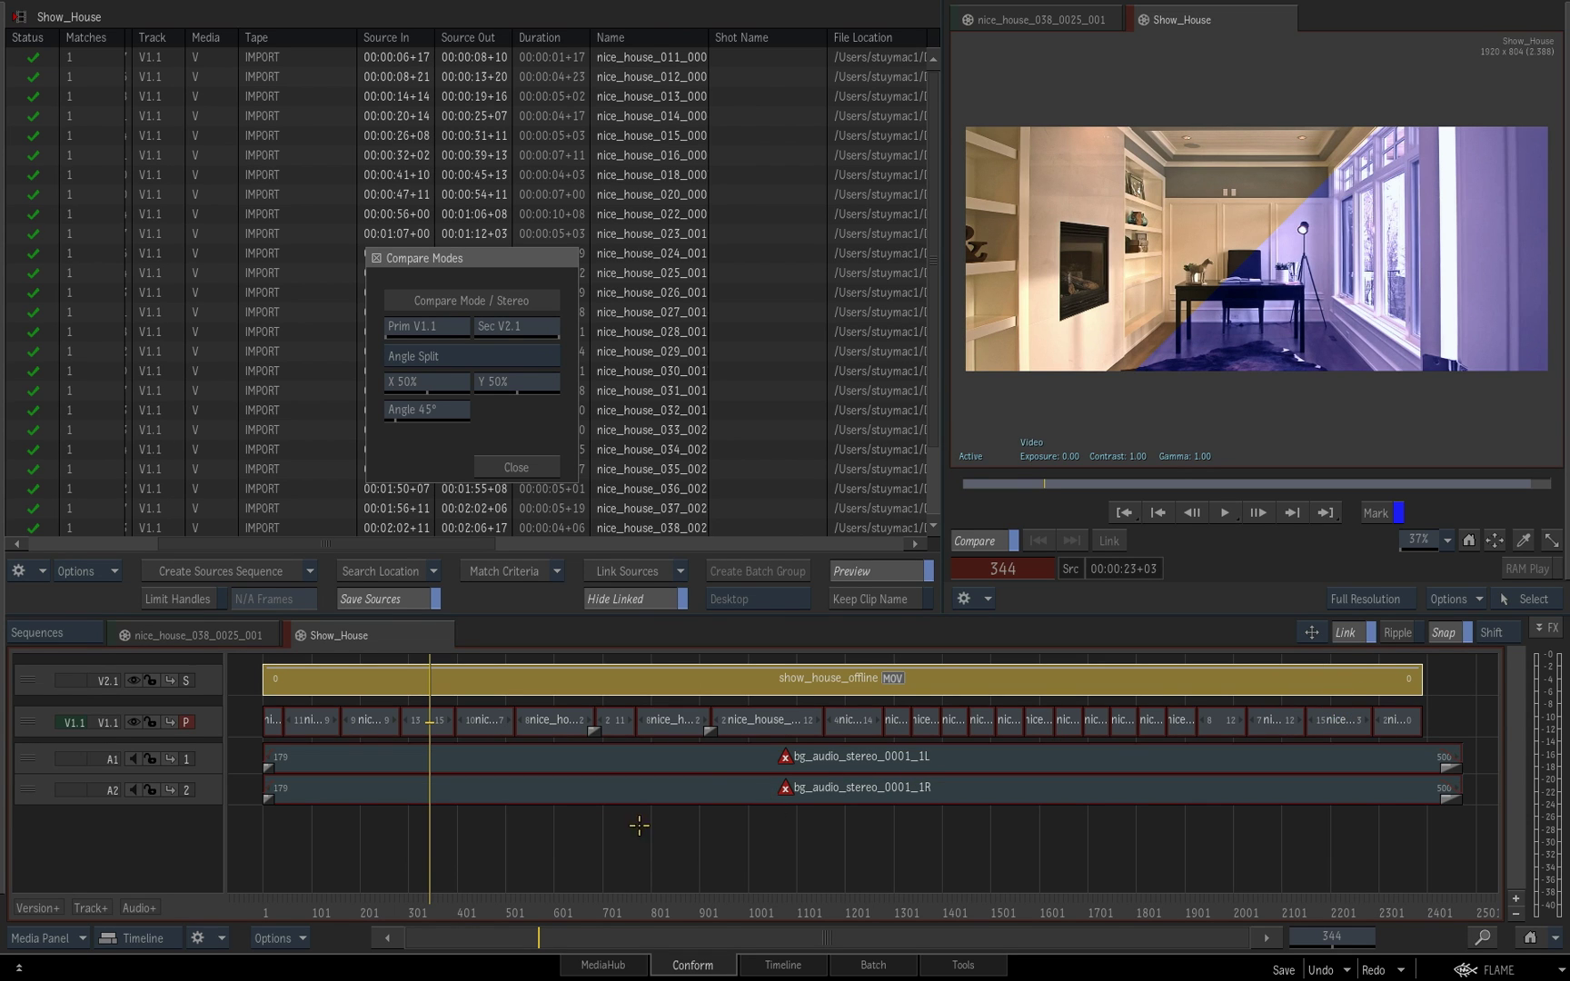
# Step: Move to frame 415, zoom the viewer to about 137%, and select nice_house_015 on V1.1
pyautogui.click(439, 902)
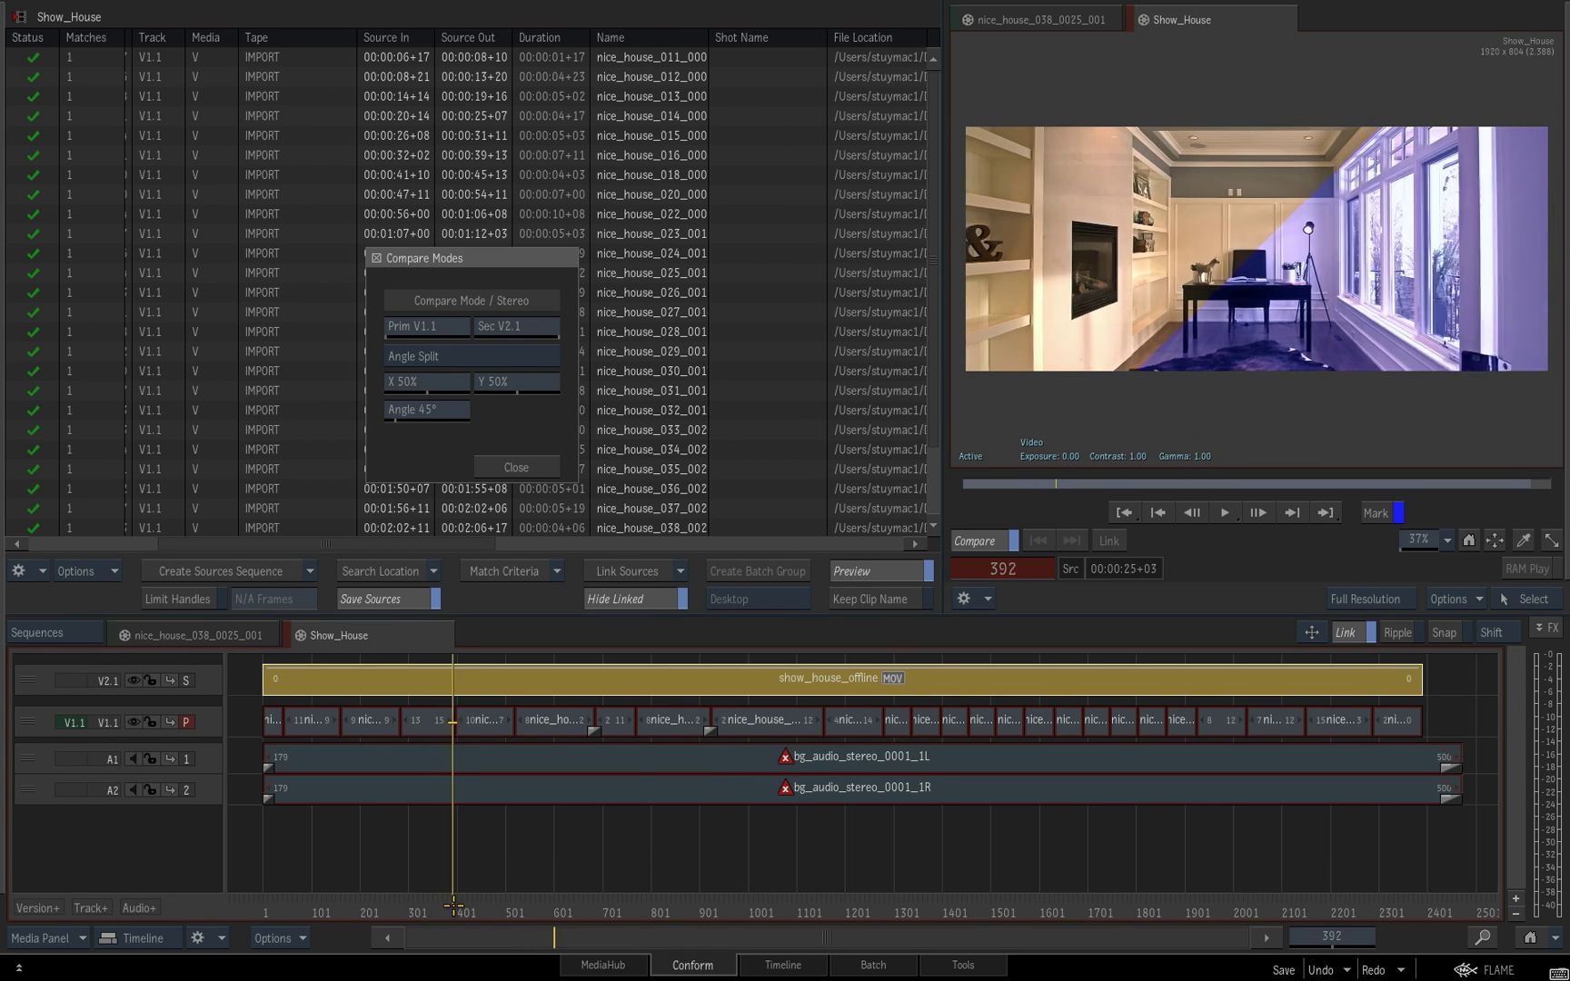
pyautogui.click(463, 904)
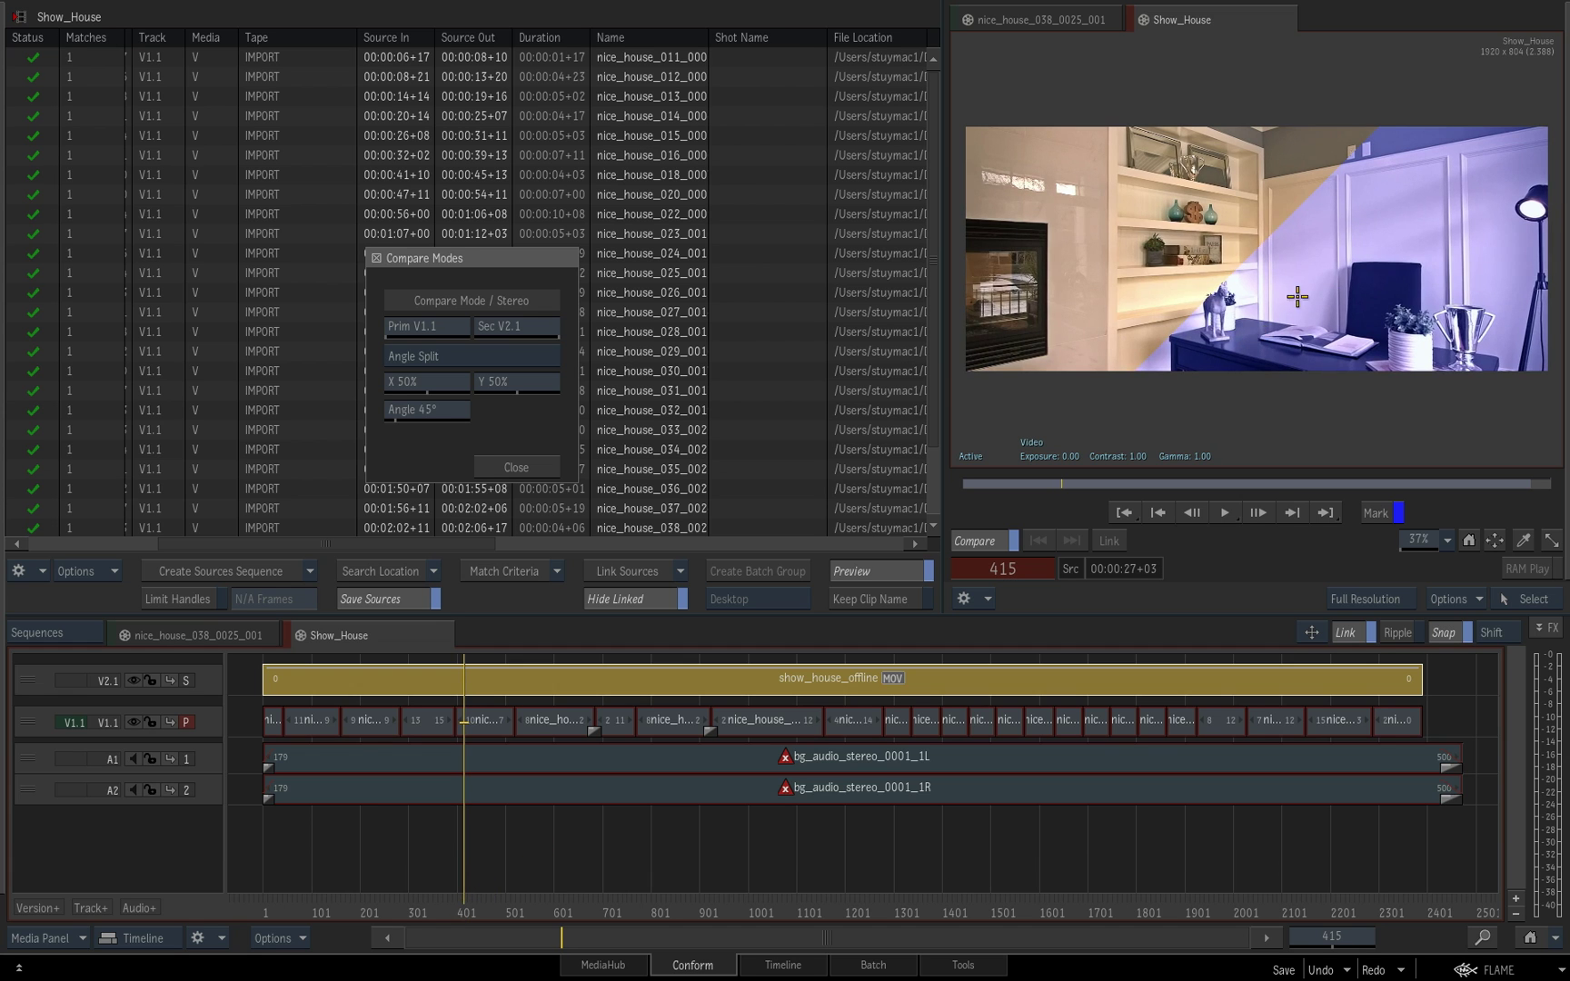
pyautogui.moveTo(1251, 305); pyautogui.dragTo(1333, 304)
pyautogui.moveTo(466, 909)
pyautogui.mouseDown()
pyautogui.moveTo(501, 912)
pyautogui.moveTo(484, 908)
pyautogui.mouseUp()
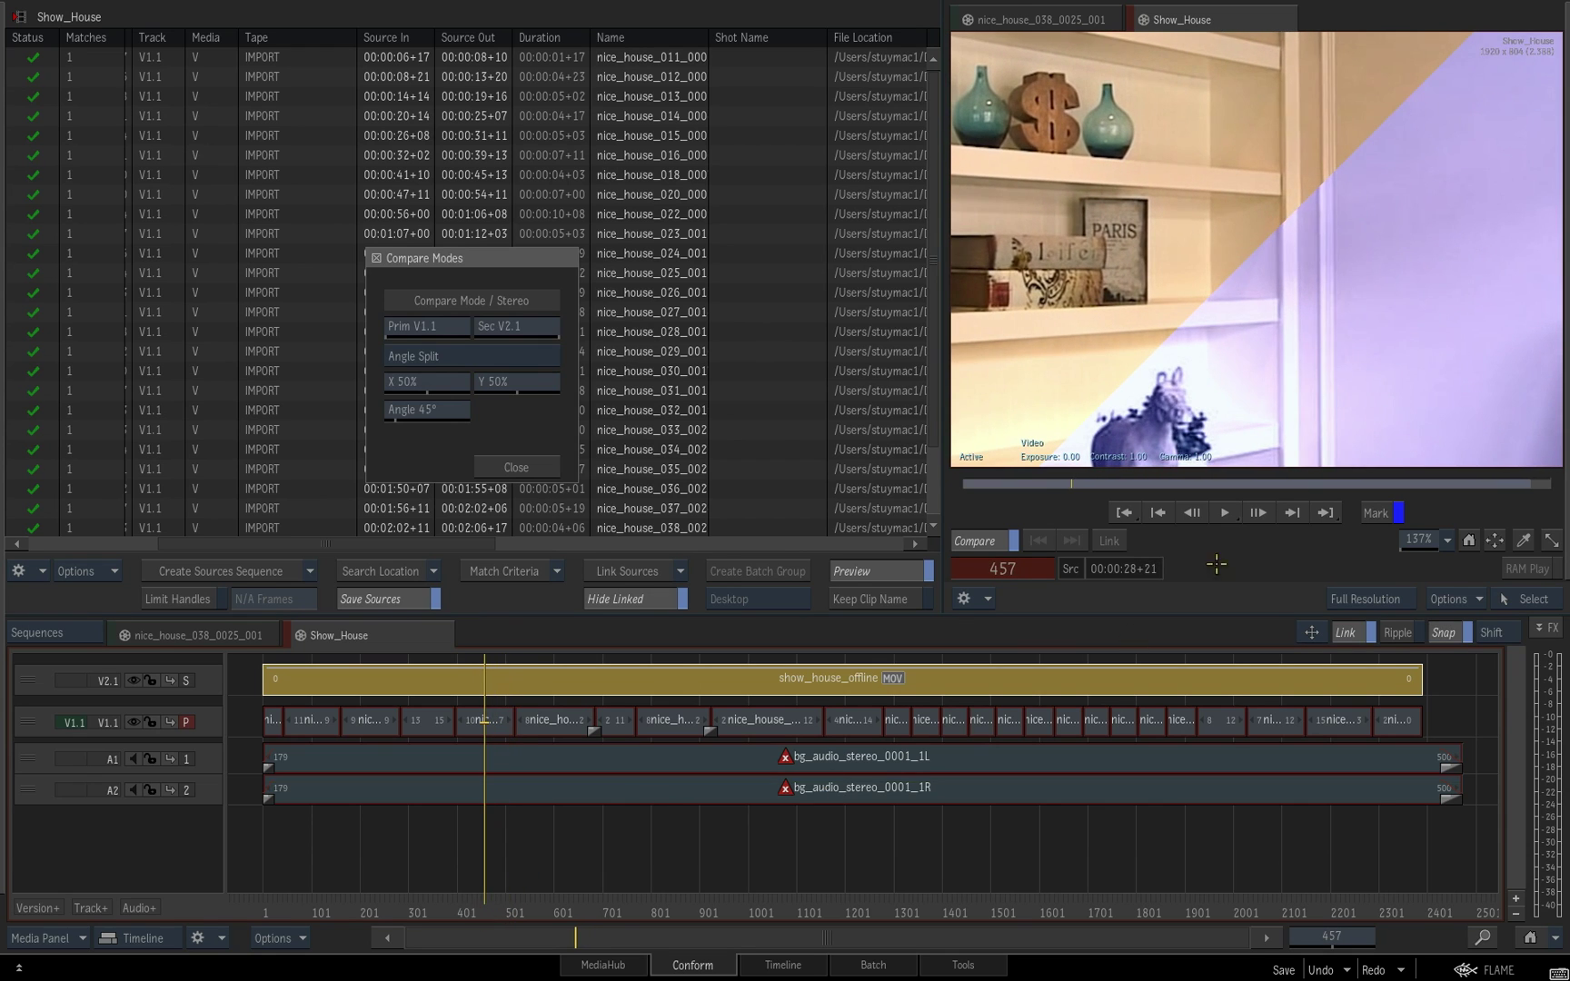
pyautogui.click(499, 722)
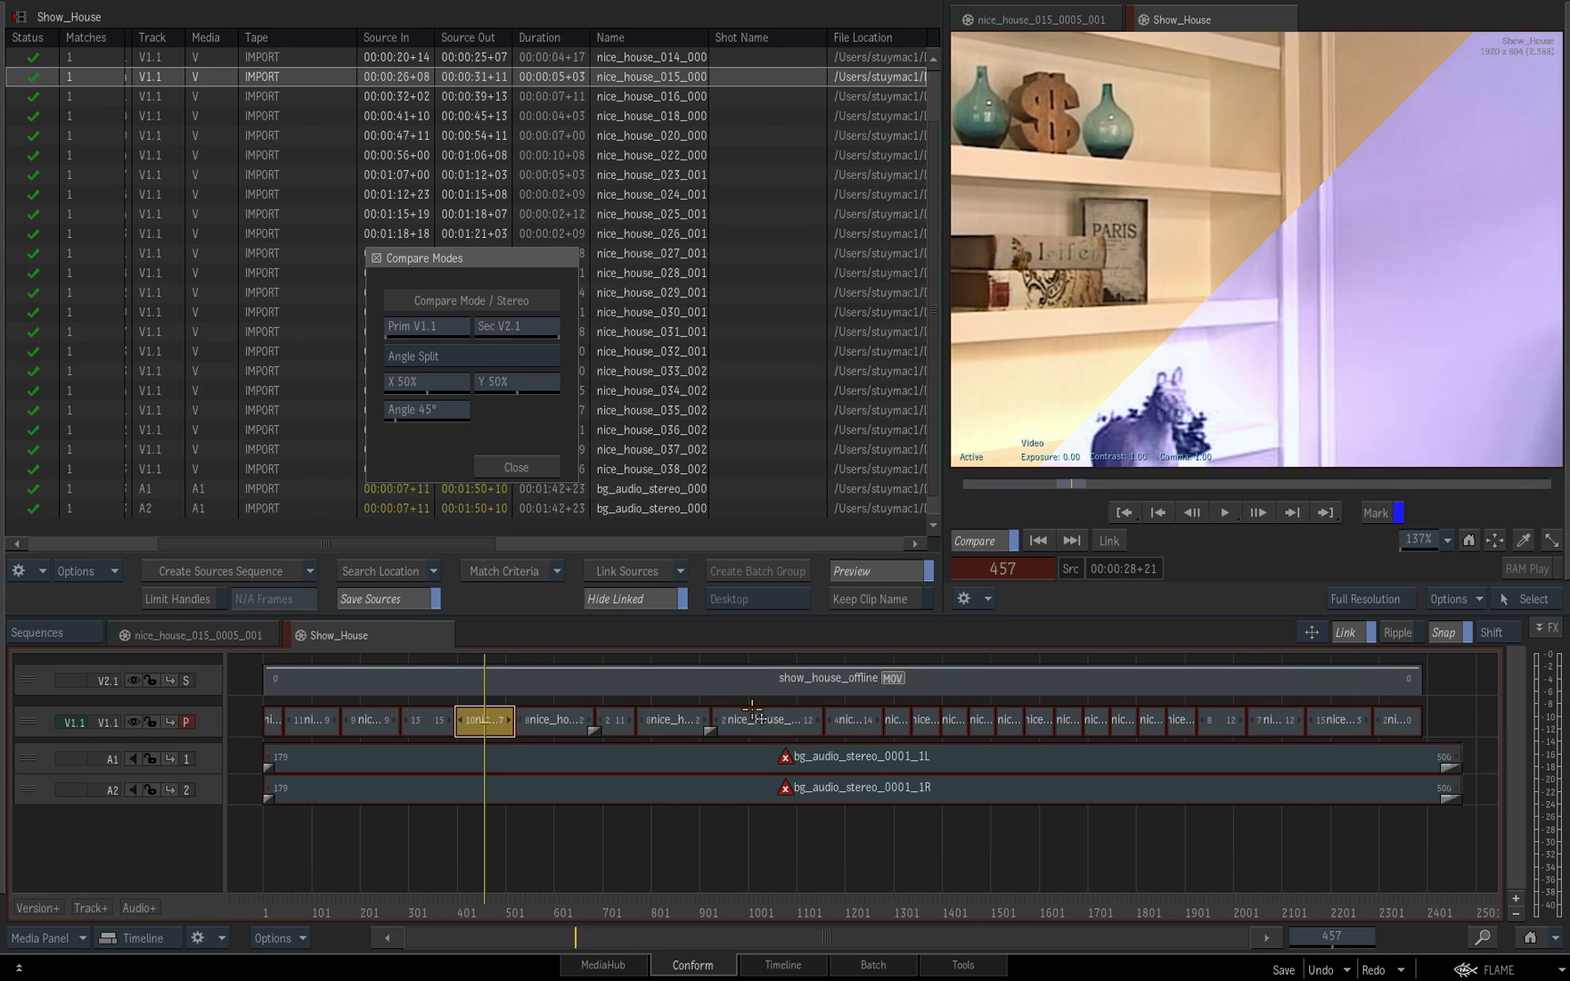
# Step: Slip nice_house_015 six frames earlier so its source runs 00:00:26+02 to 00:00:31+05
pyautogui.scroll(4, 606, 866)
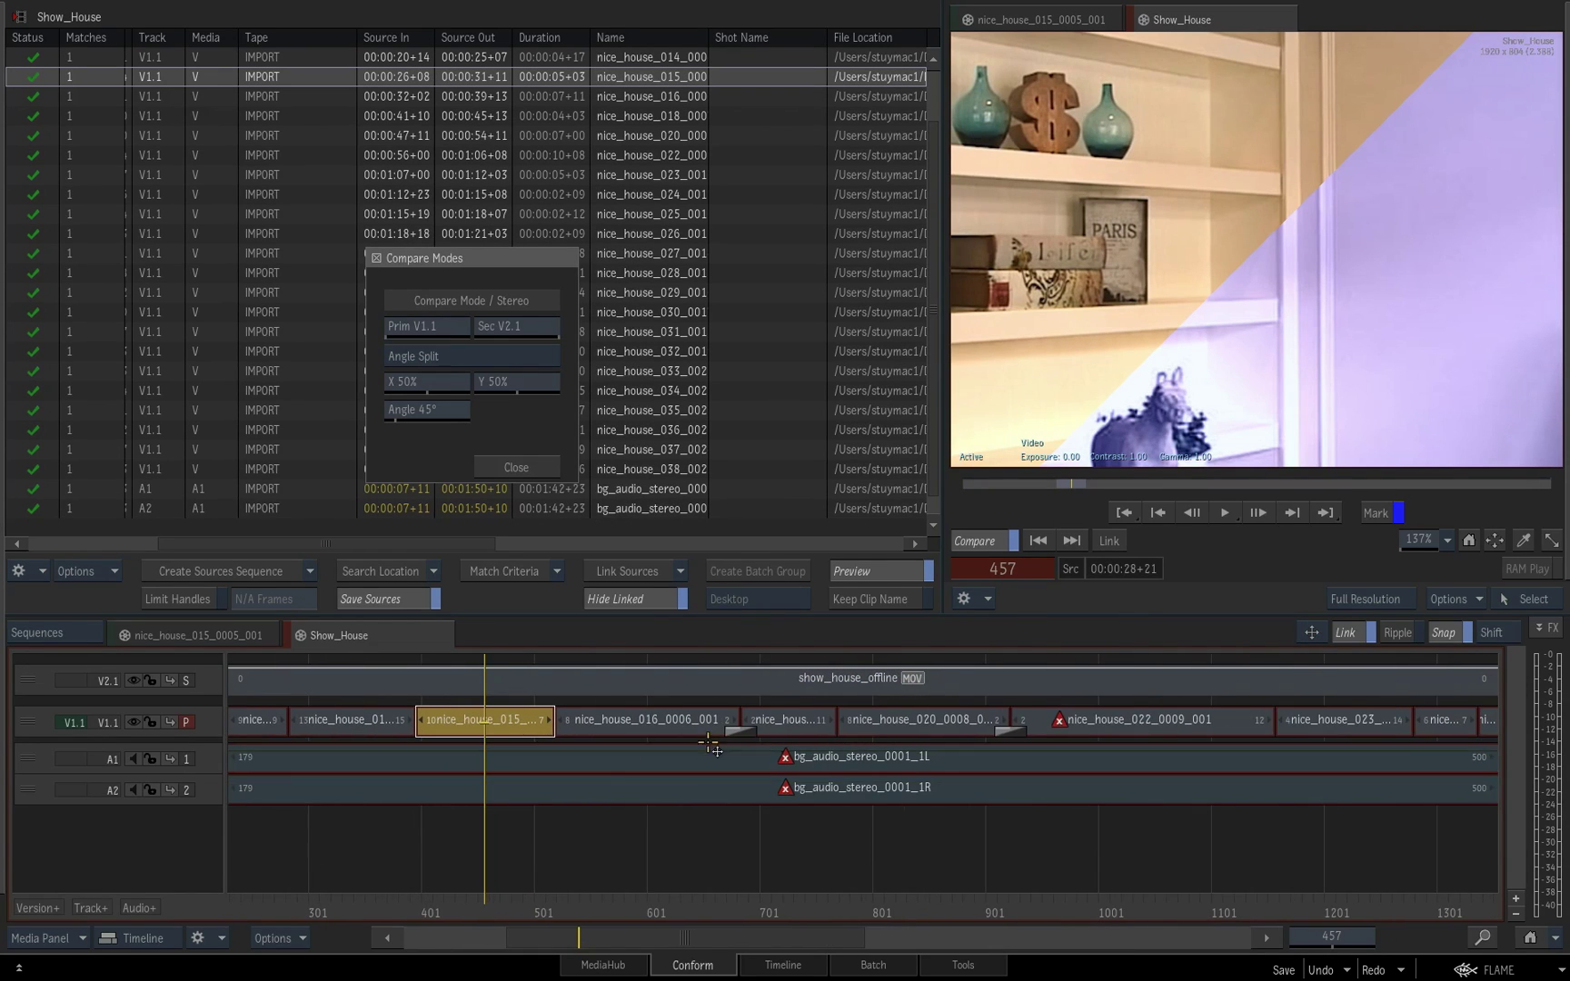
pyautogui.click(1316, 632)
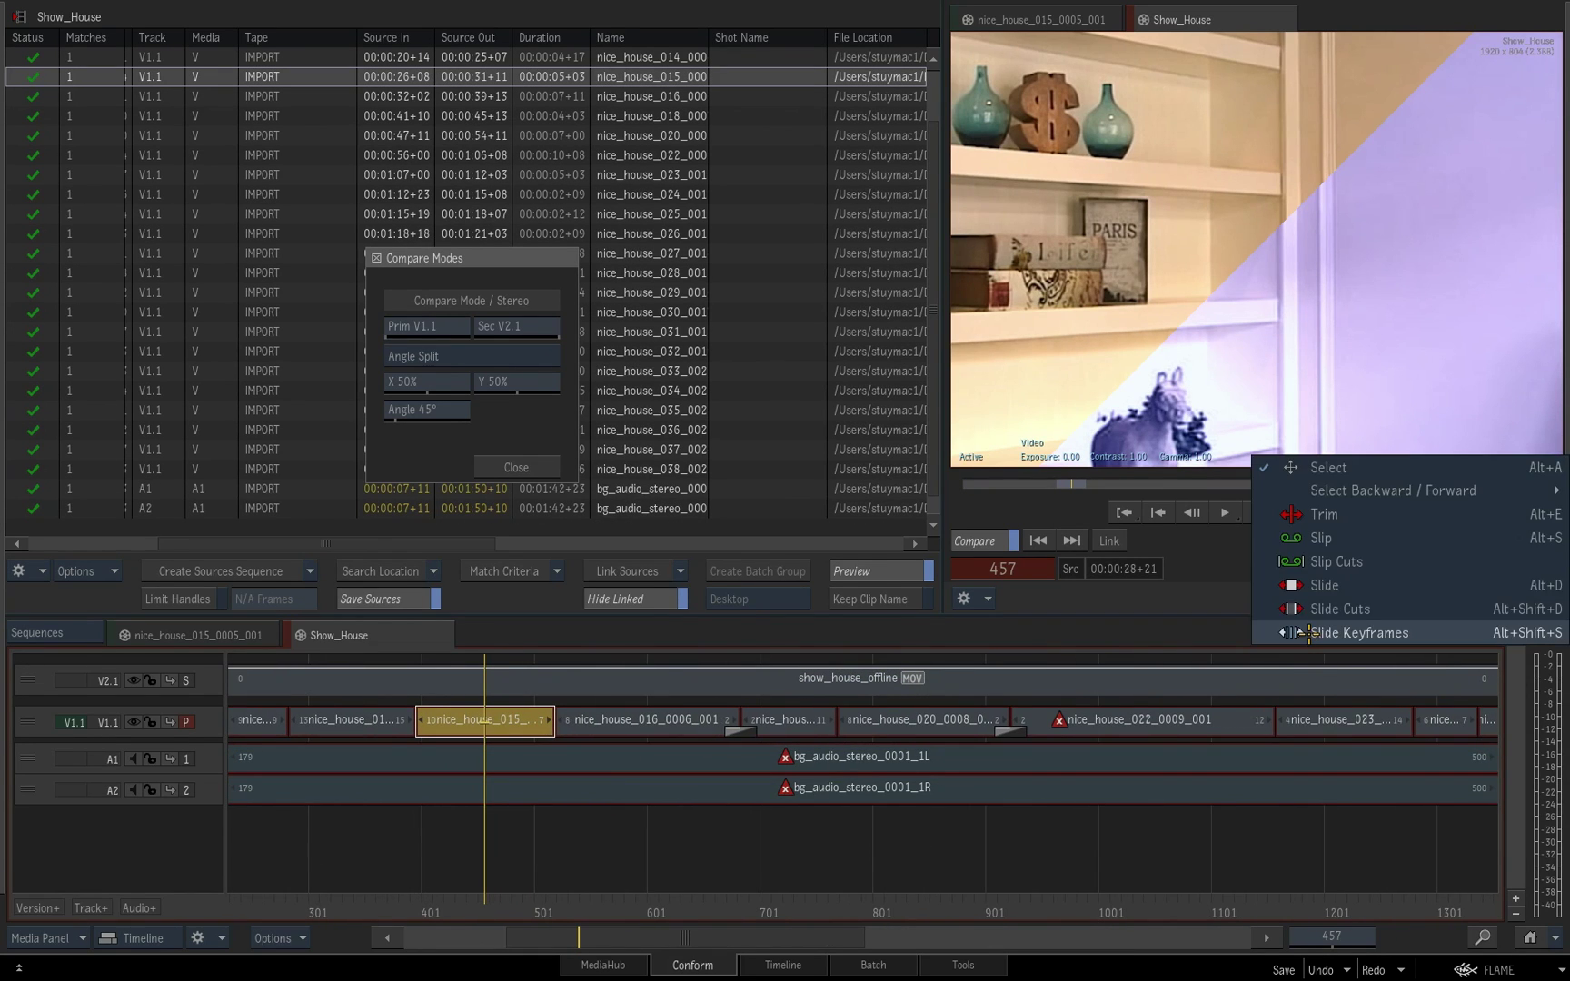
pyautogui.click(1343, 540)
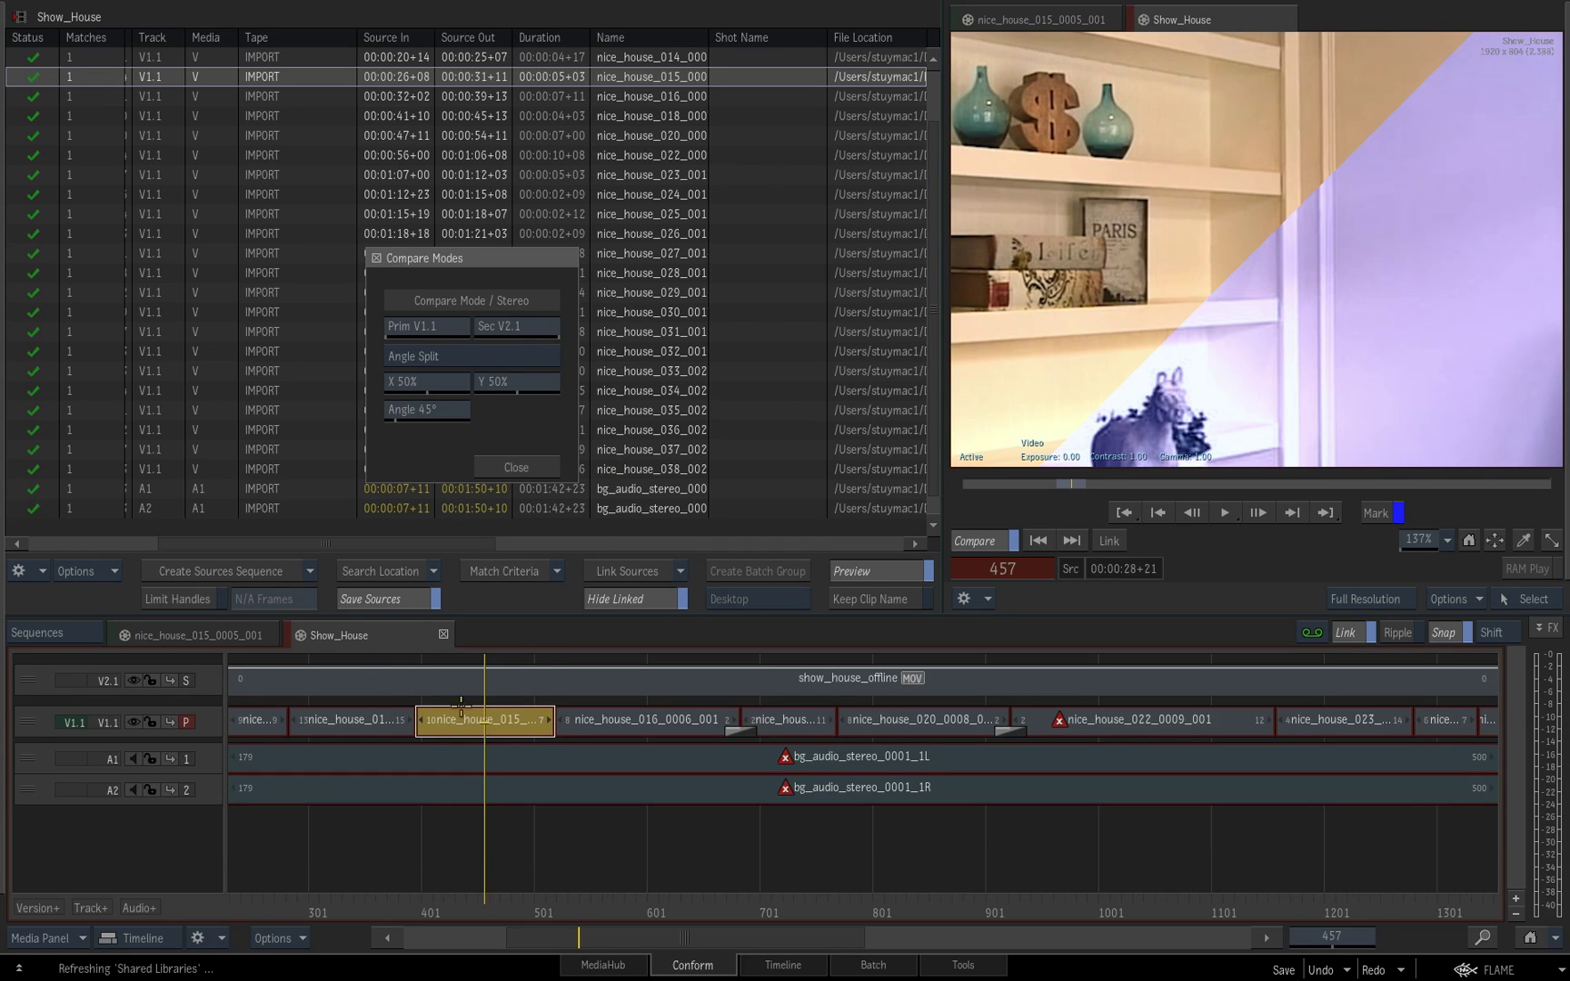
pyautogui.moveTo(510, 720); pyautogui.dragTo(487, 720)
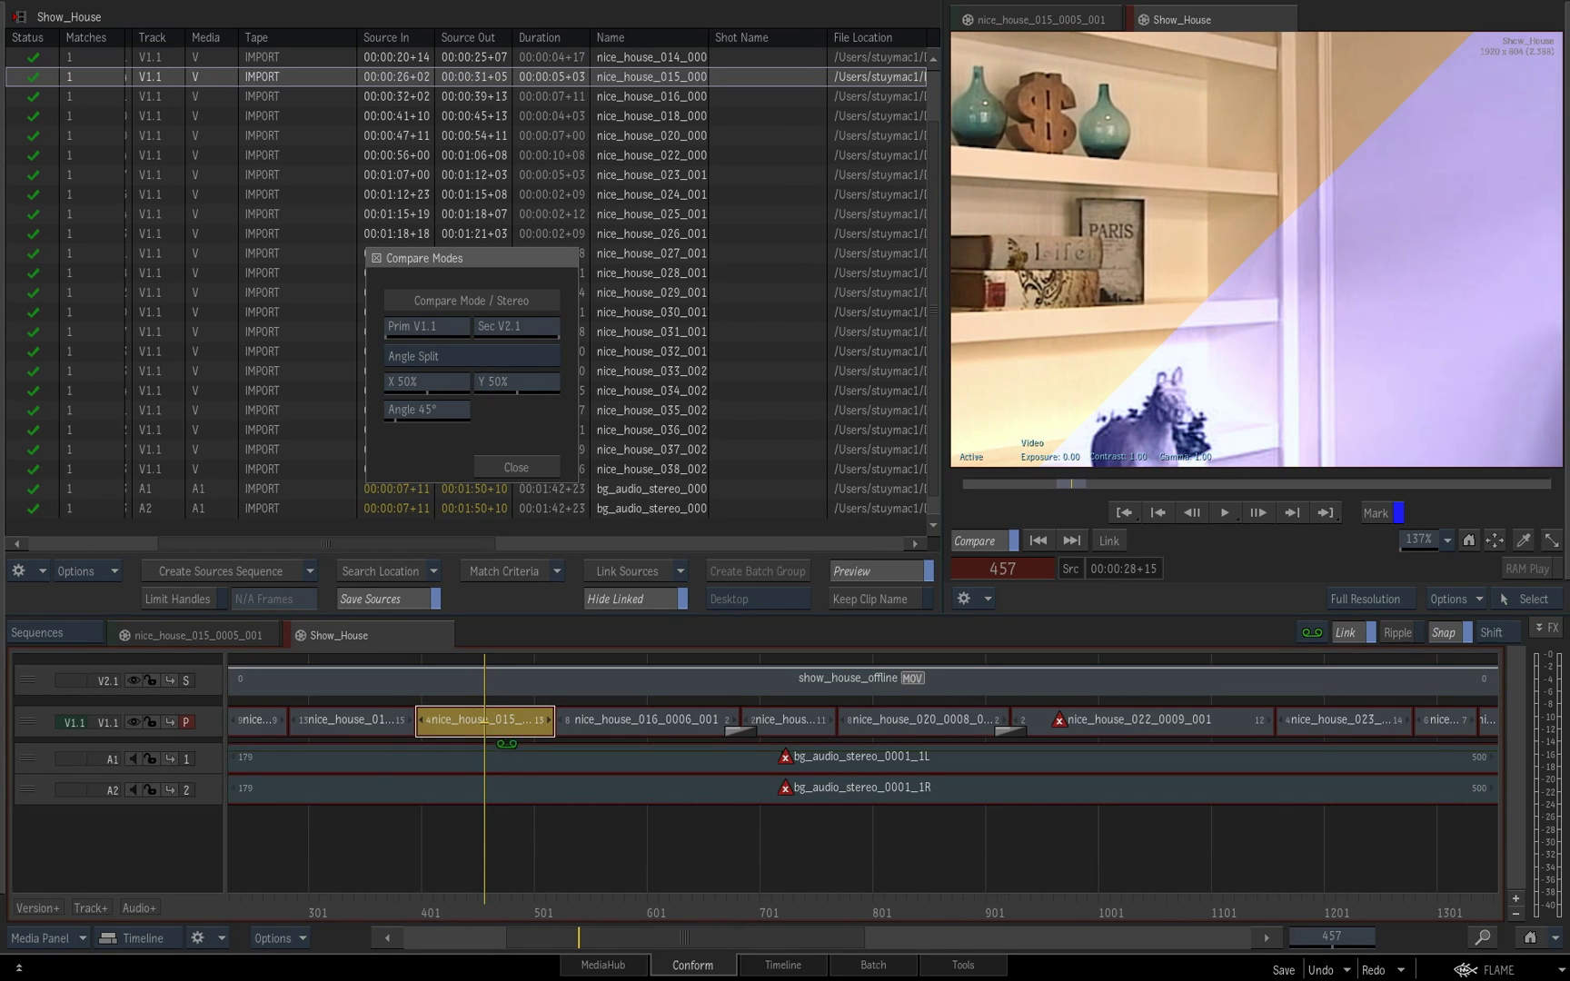
pyautogui.hscroll(5, 1056, 841)
pyautogui.moveTo(355, 907); pyautogui.dragTo(1115, 884)
# Step: Step frame by frame around the 022/023 cut, parking at frame 1154
pyautogui.scroll(-3, 1201, 367)
pyautogui.scroll(-1, 1200, 368)
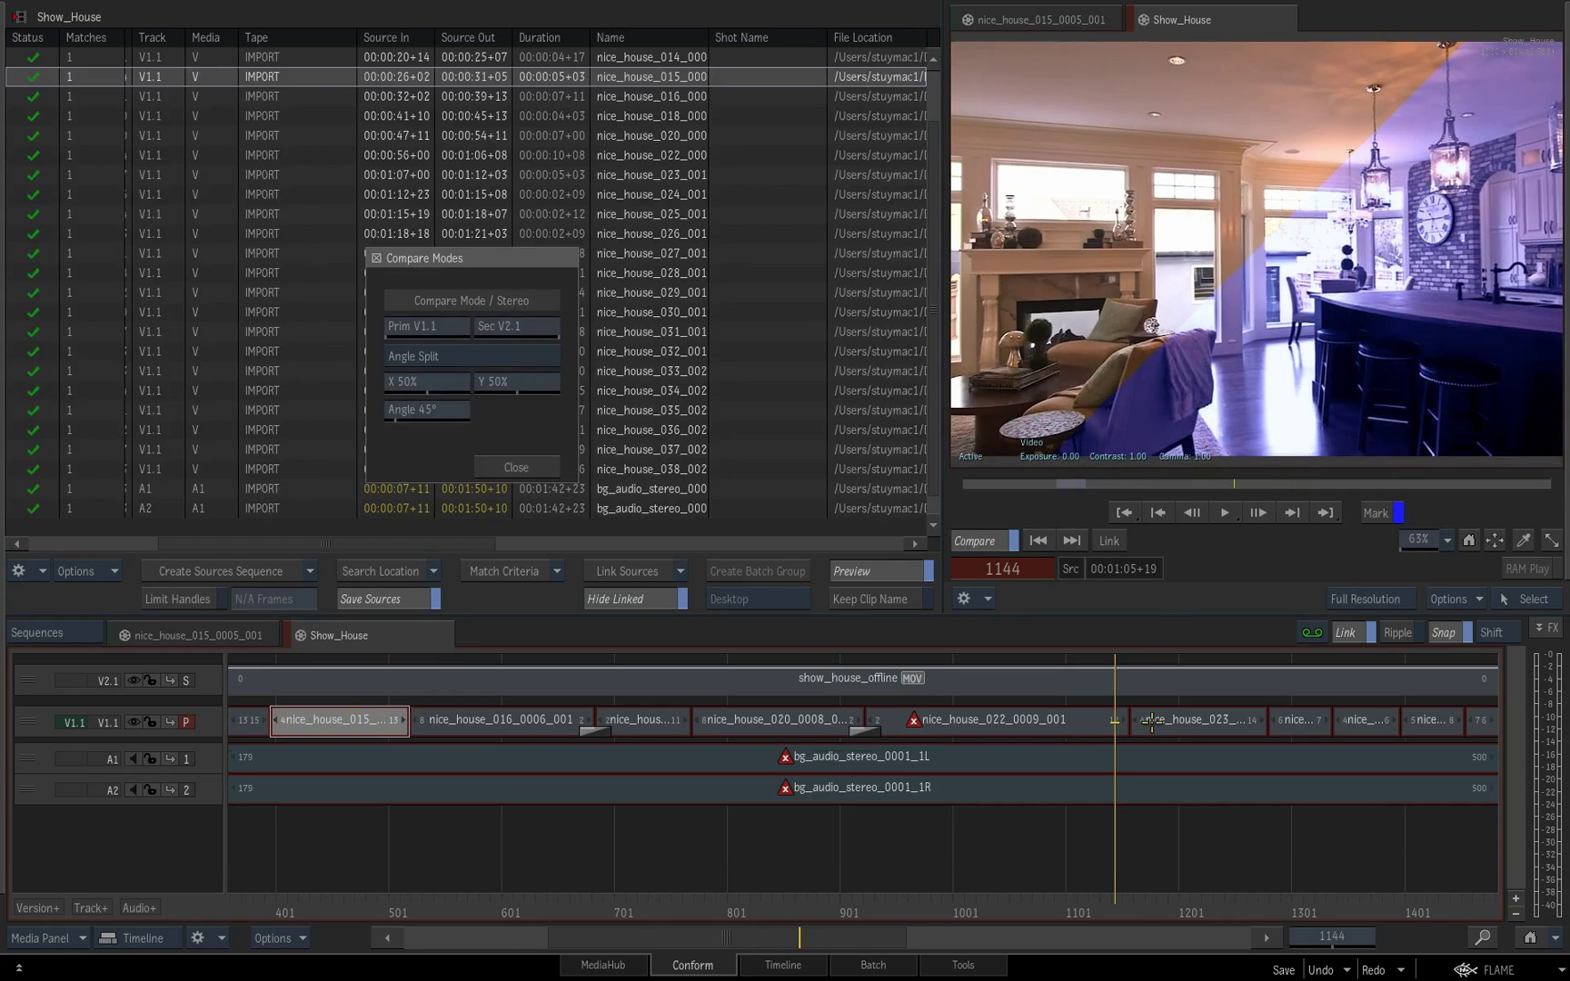
pyautogui.moveTo(1136, 904); pyautogui.dragTo(1125, 906)
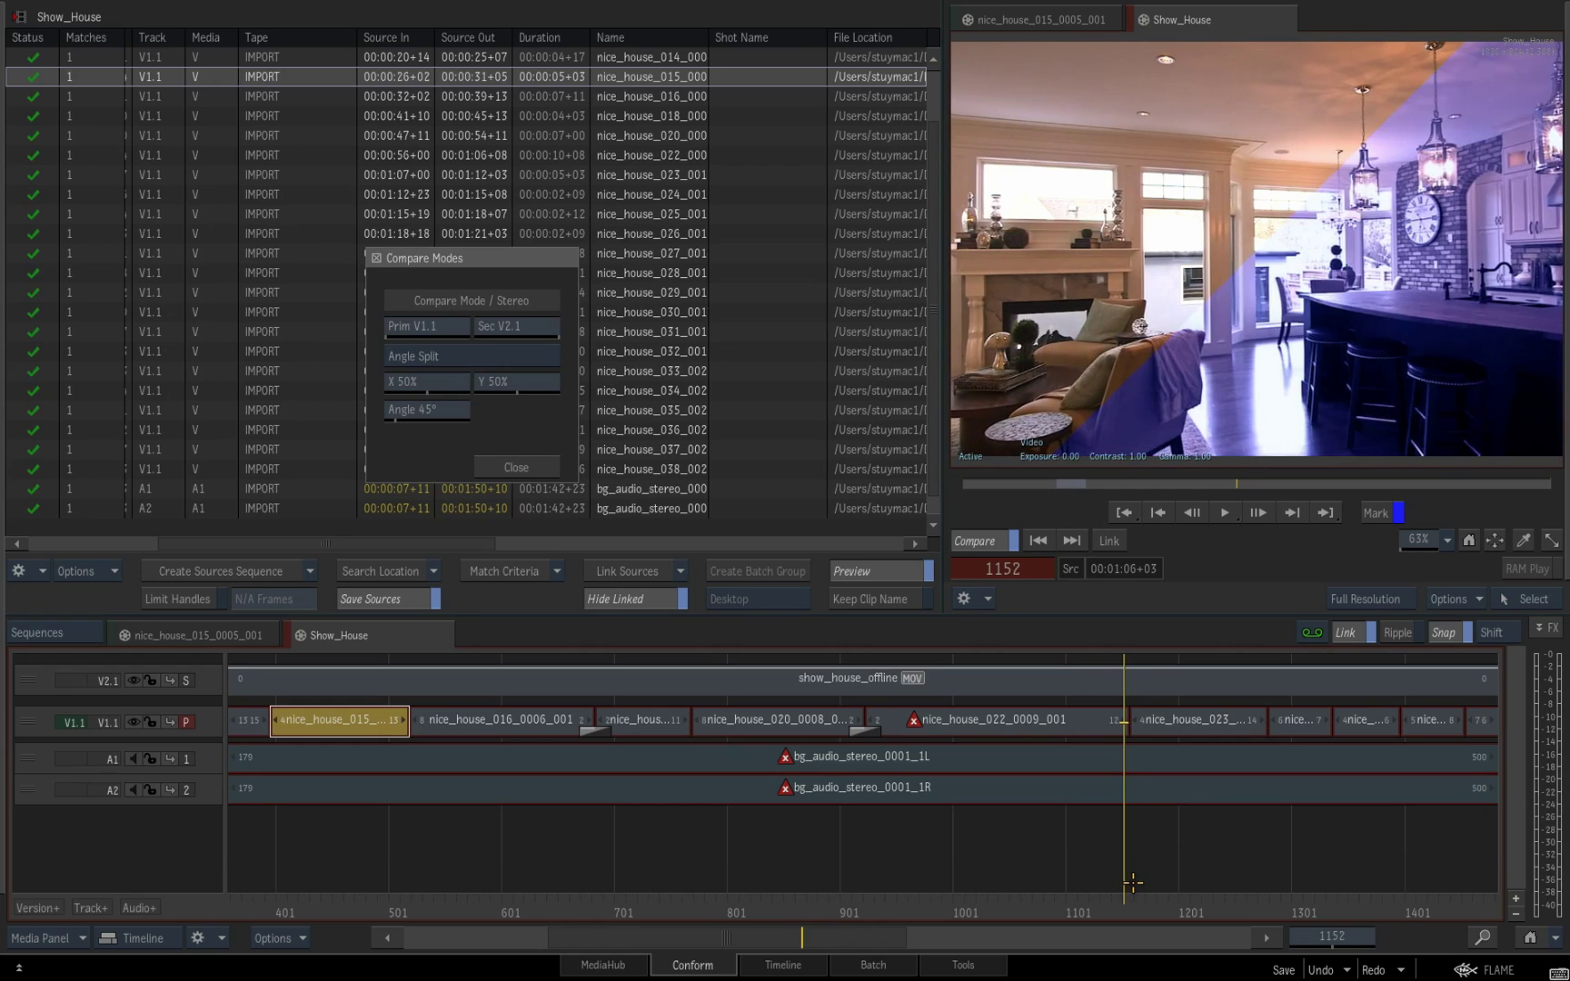
pyautogui.press('Right')
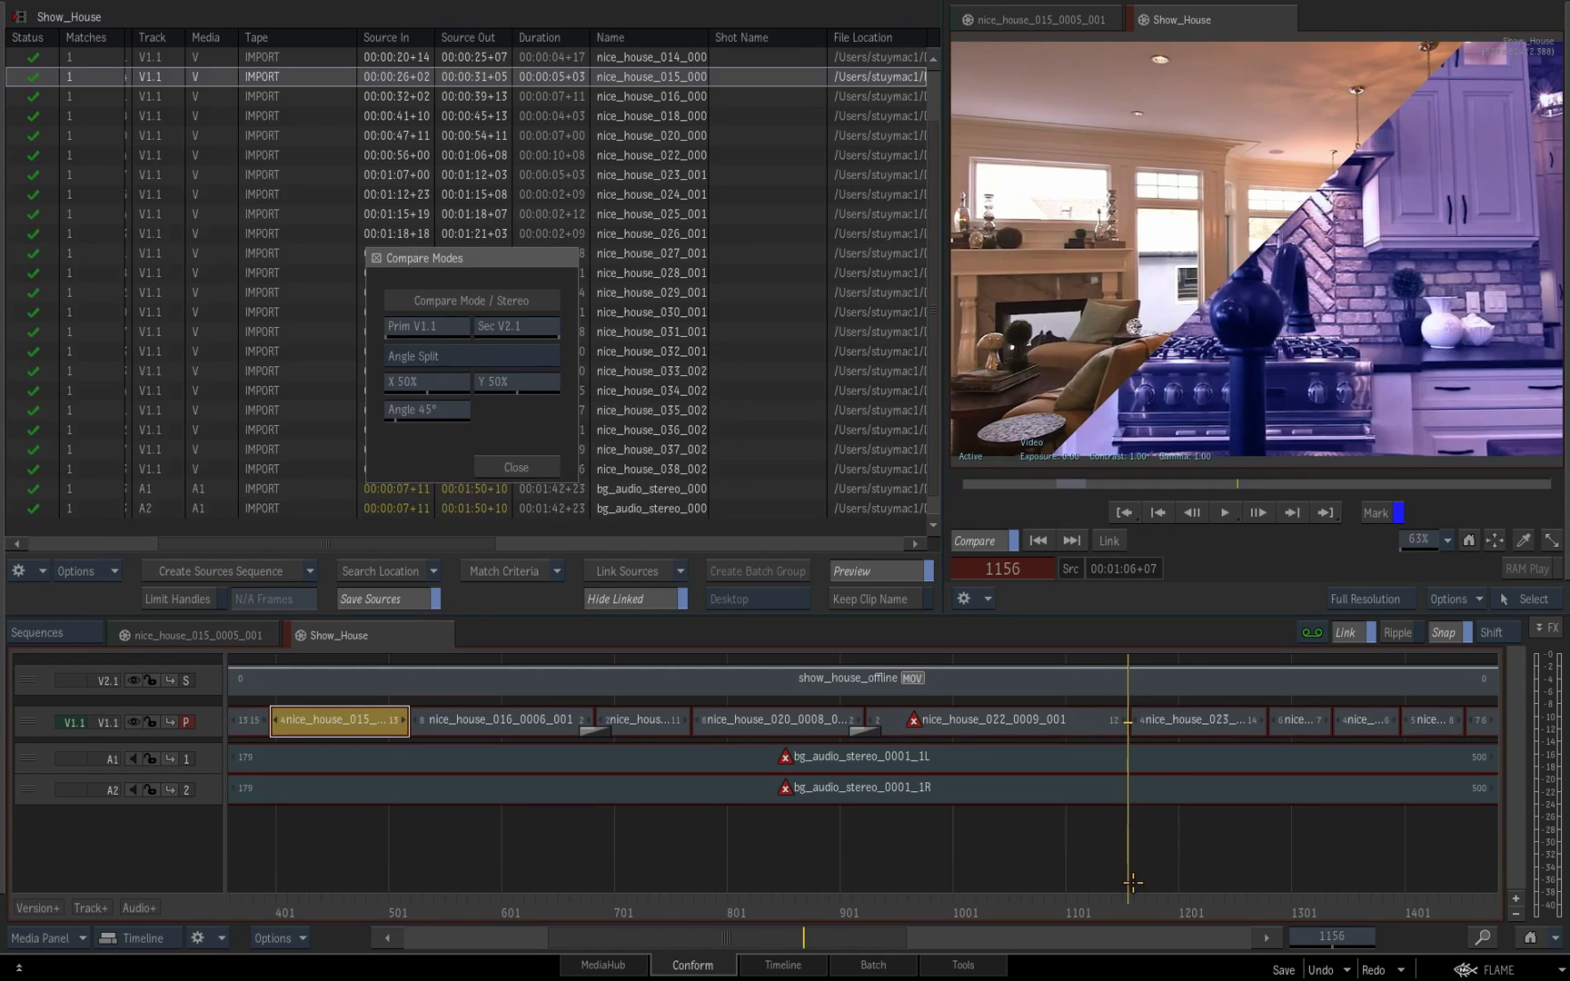
pyautogui.press('Right')
pyautogui.press('Left')
pyautogui.press('Right')
pyautogui.press('Left')
# Step: Slide the 022/023 cut about three frames earlier, fit the sequence, and scrub to check
pyautogui.rightClick(1317, 636)
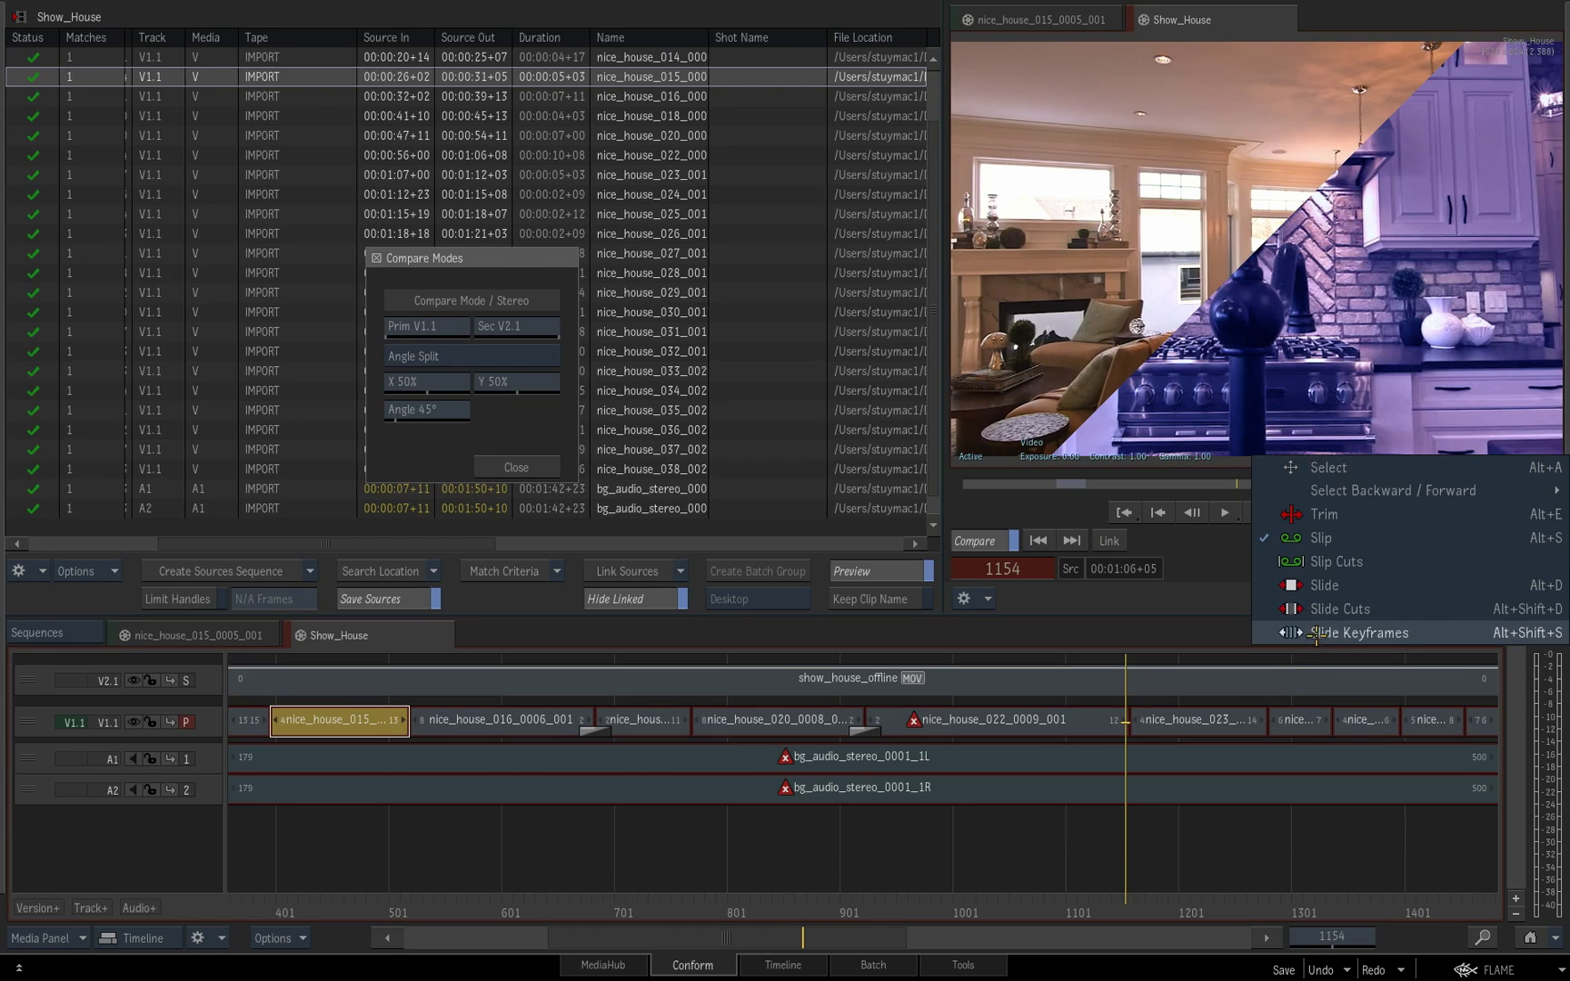
pyautogui.click(1322, 608)
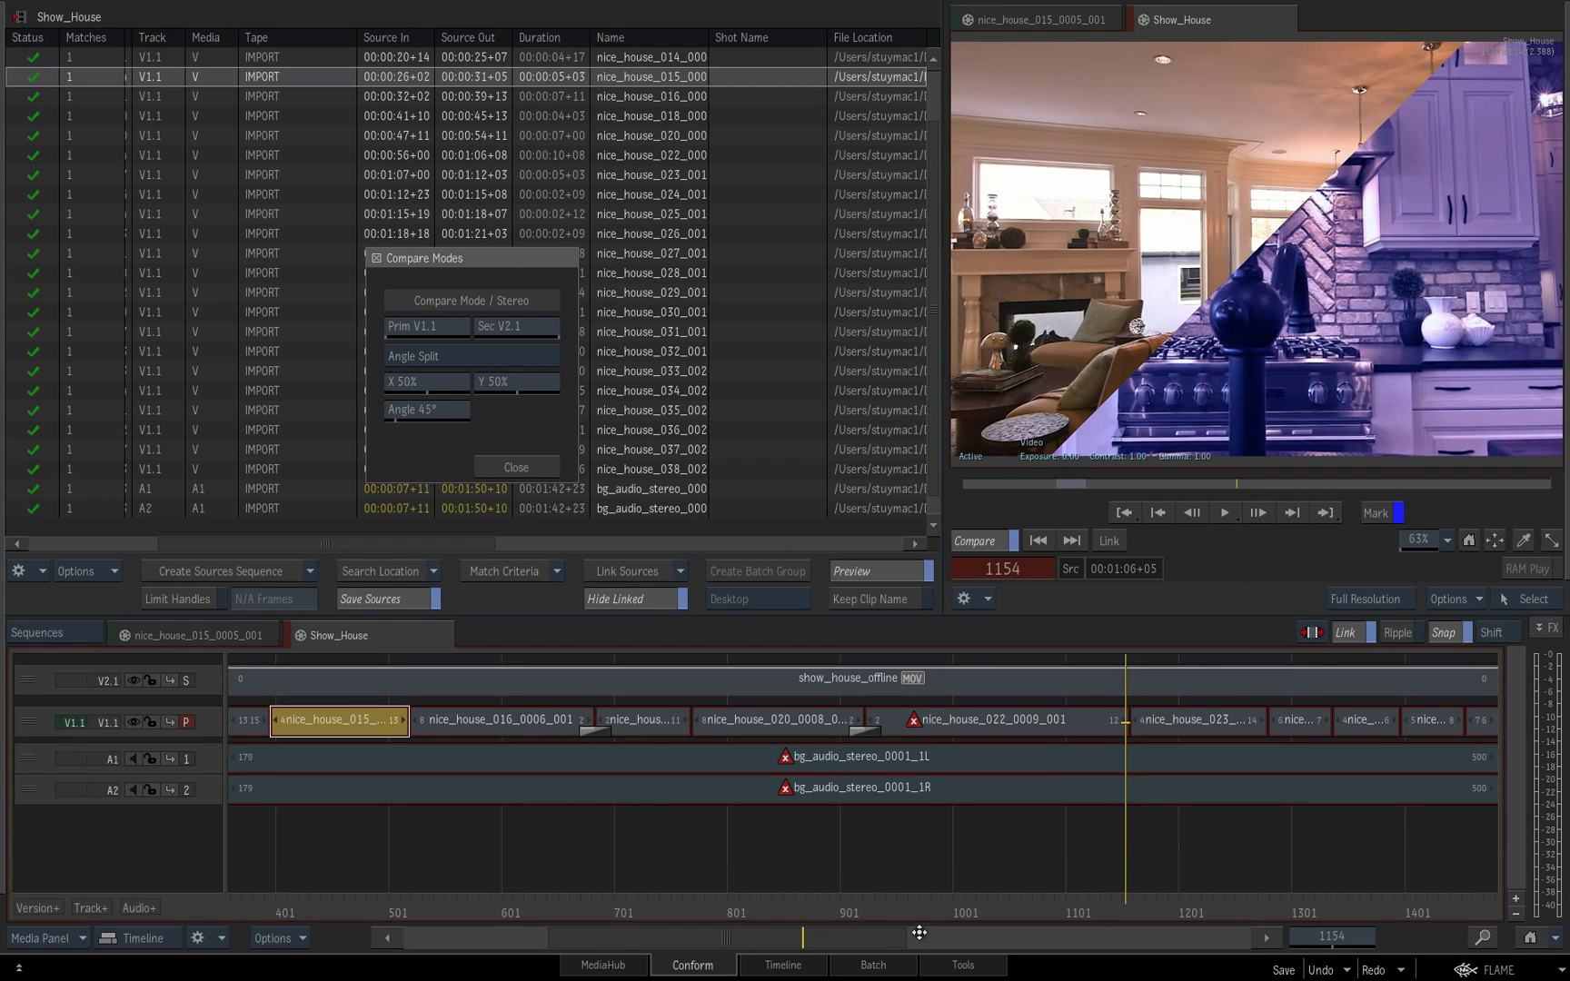
pyautogui.scroll(5, 883, 877)
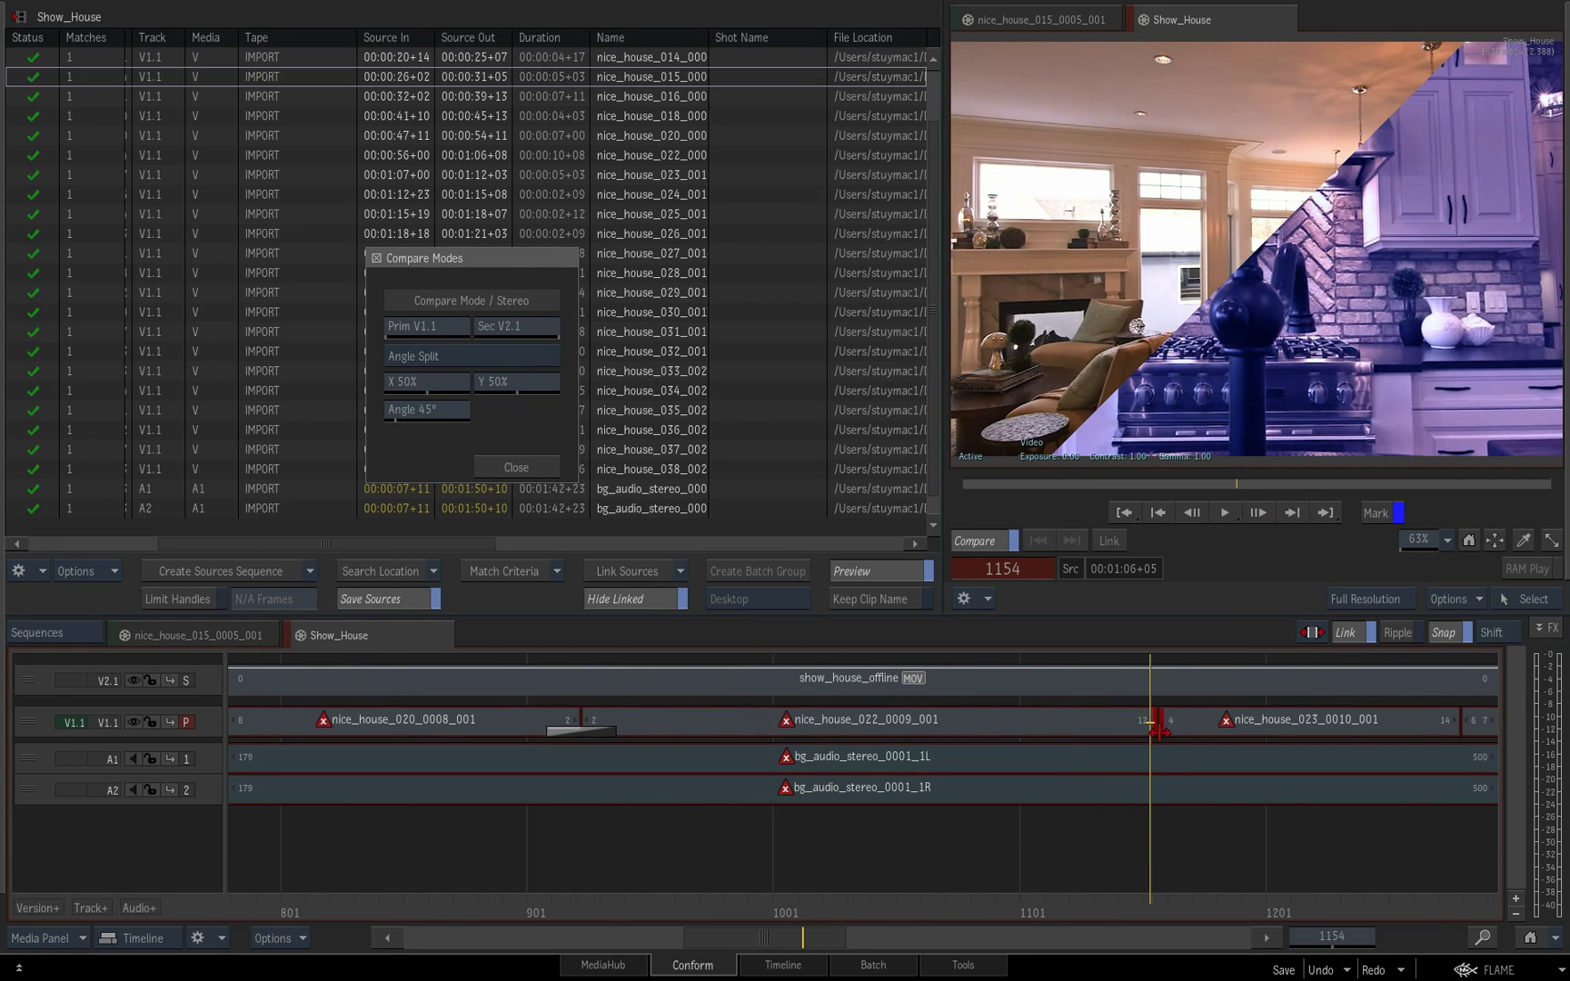
pyautogui.moveTo(1147, 727); pyautogui.dragTo(1140, 726)
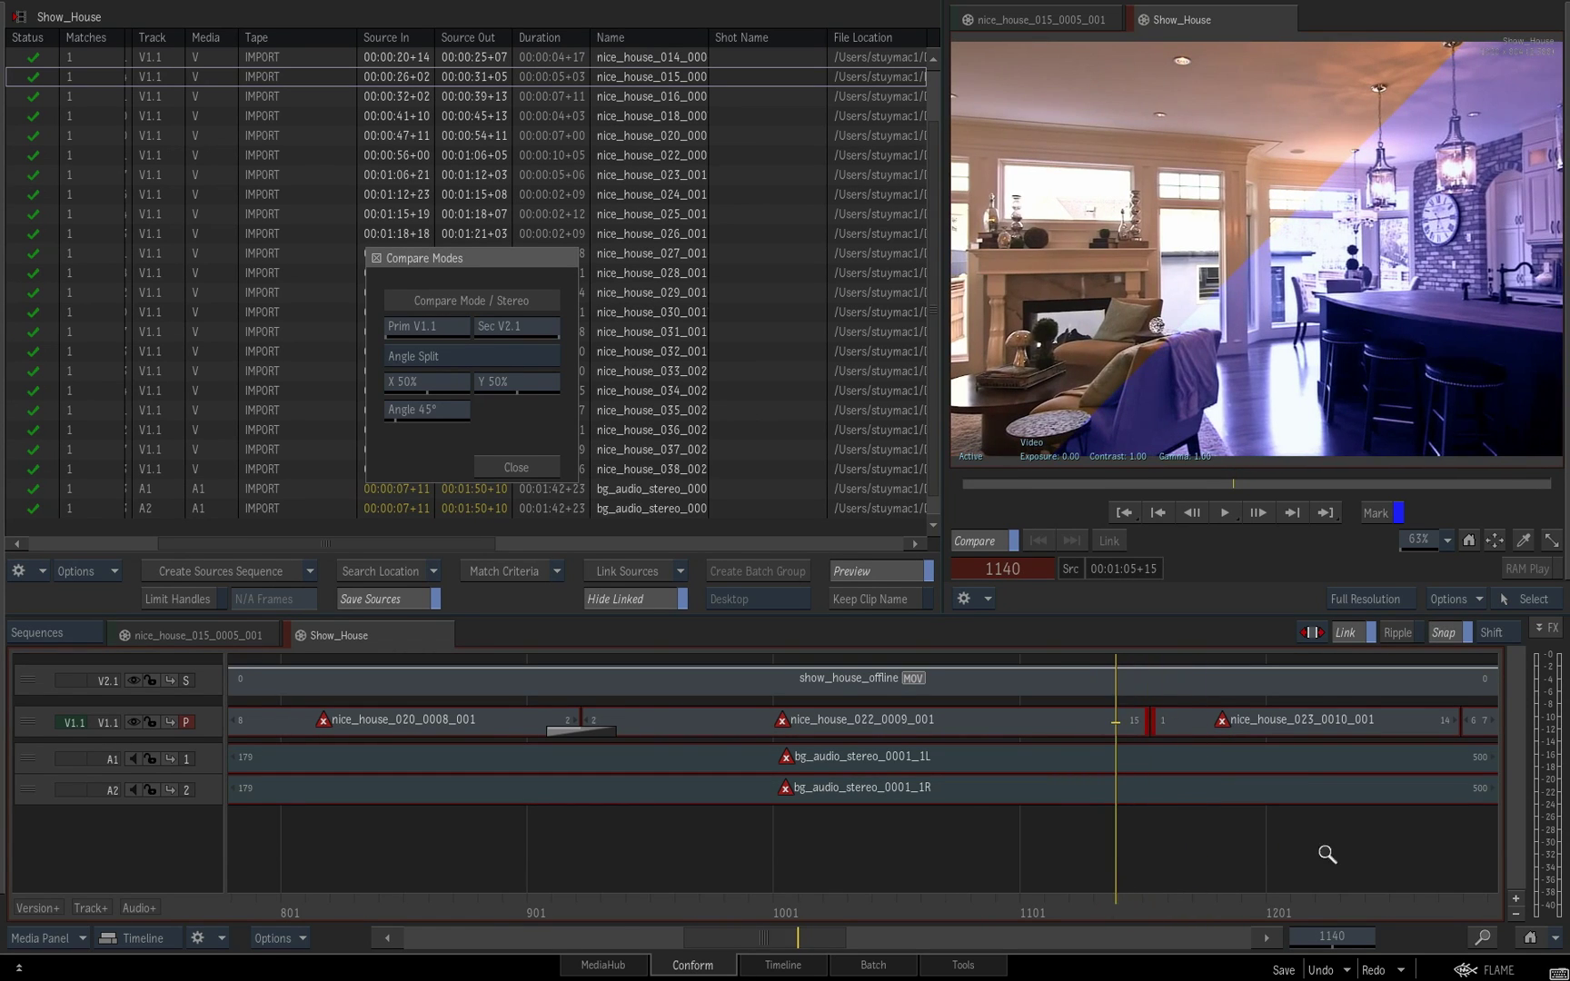
pyautogui.moveTo(1314, 851); pyautogui.dragTo(516, 813)
pyautogui.click(1530, 937)
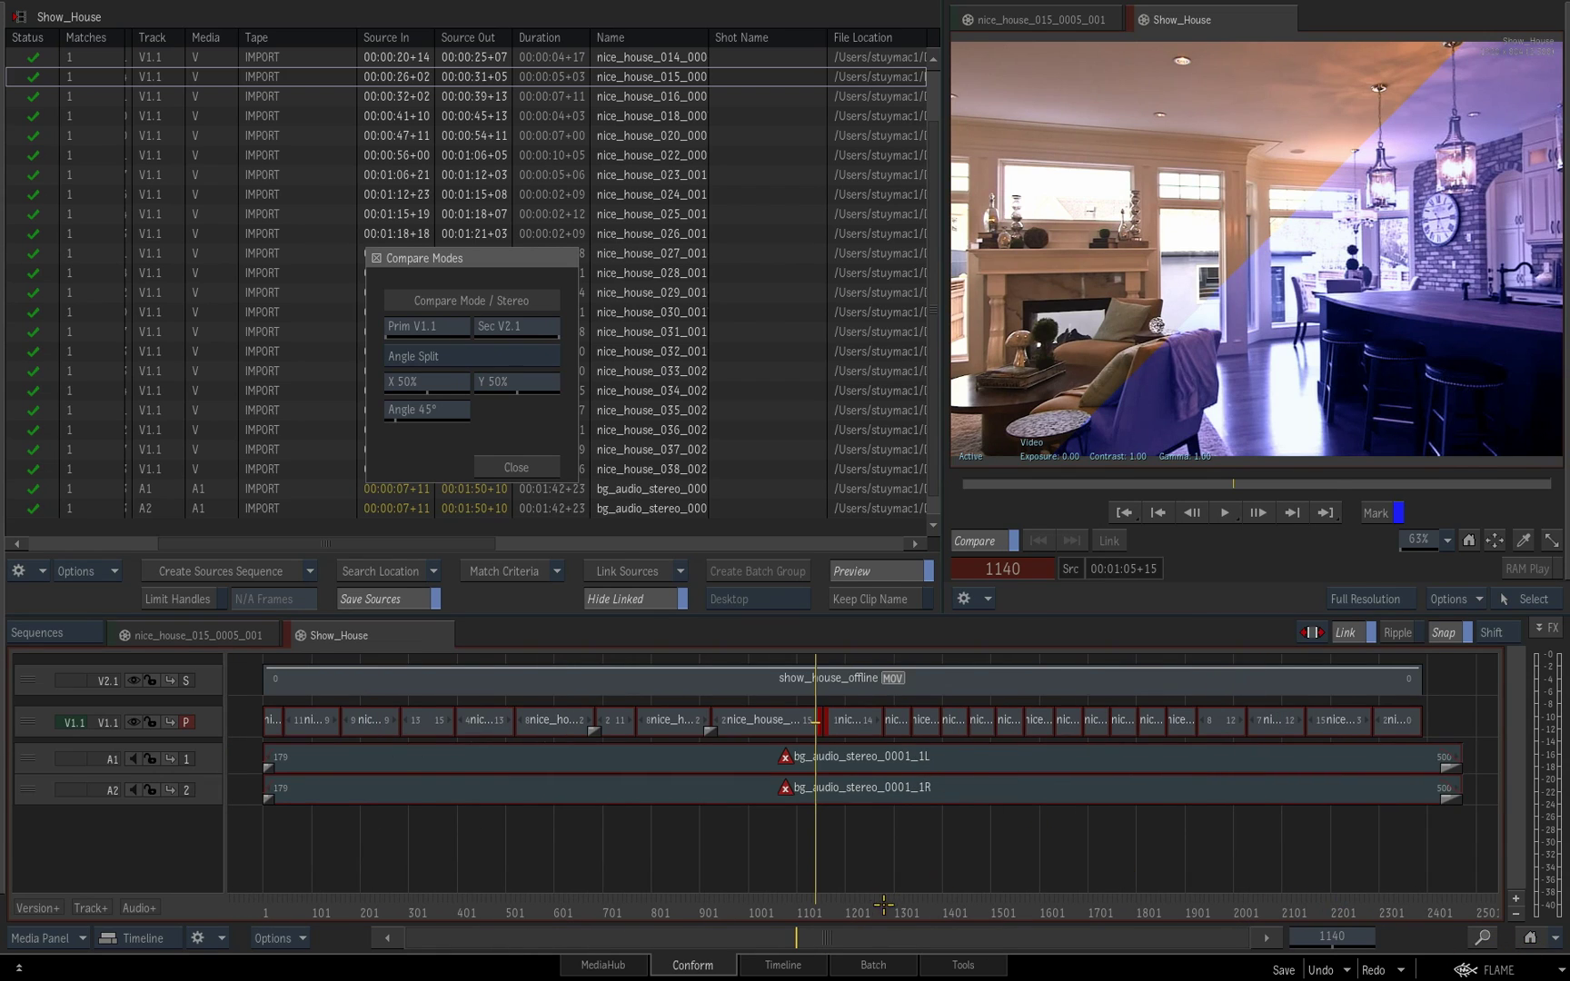
pyautogui.moveTo(888, 905); pyautogui.dragTo(622, 899)
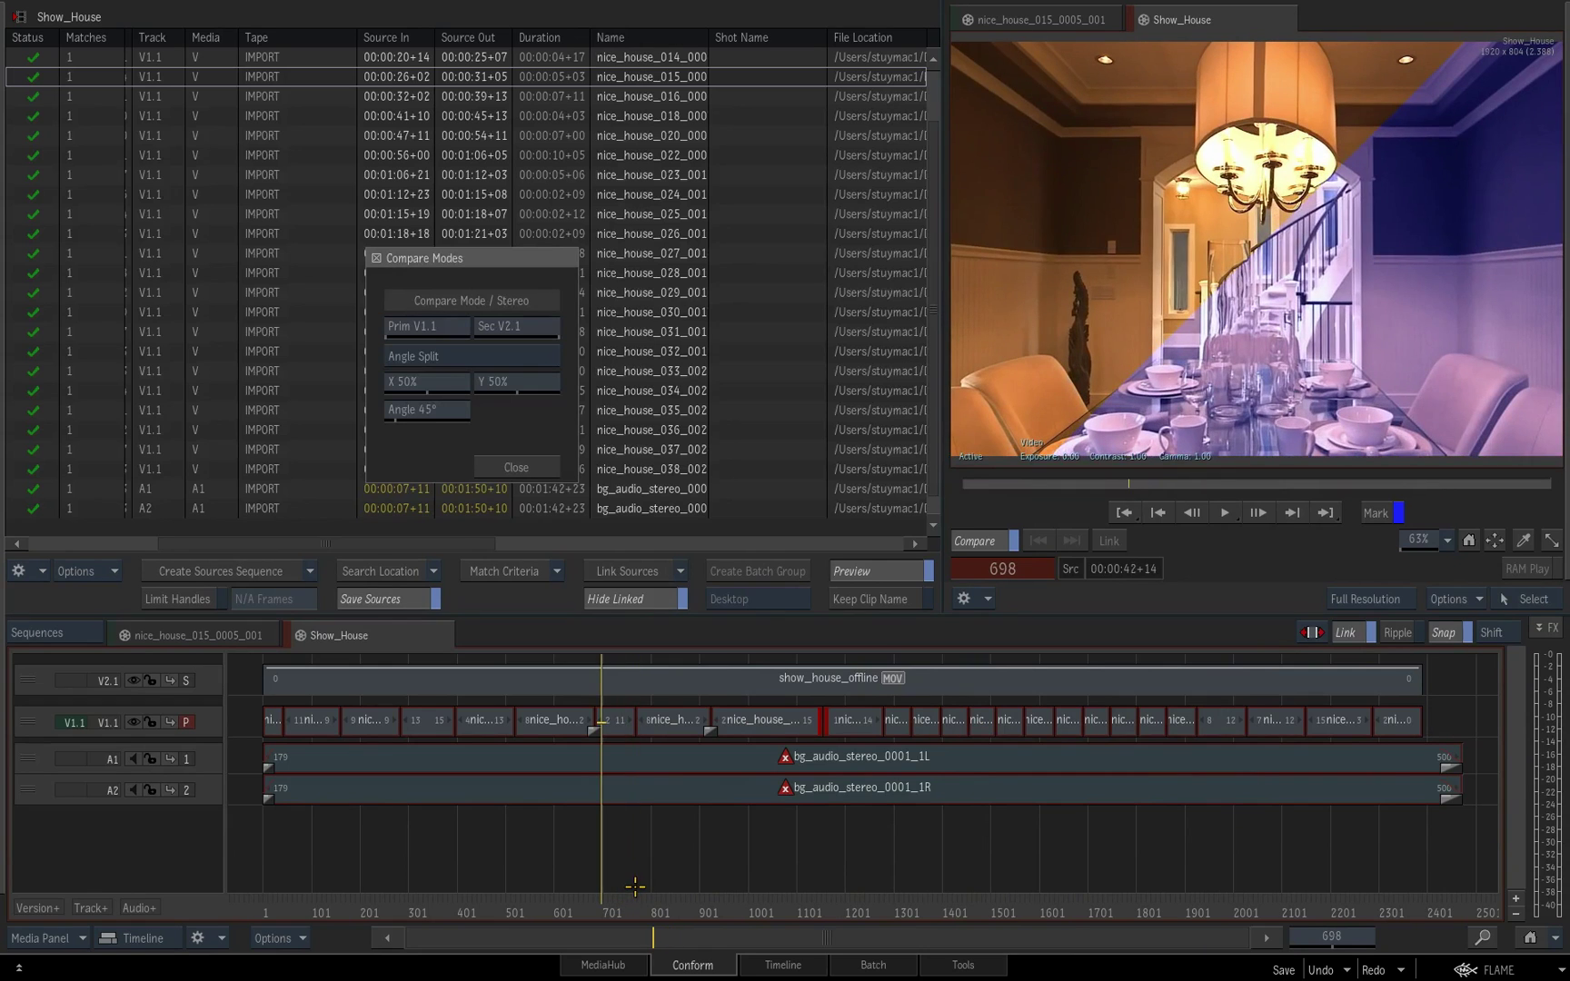
# Step: Change the compare mode from Angle Split back to Primary Version and close Compare Modes
pyautogui.click(532, 469)
pyautogui.scroll(-5, 1136, 318)
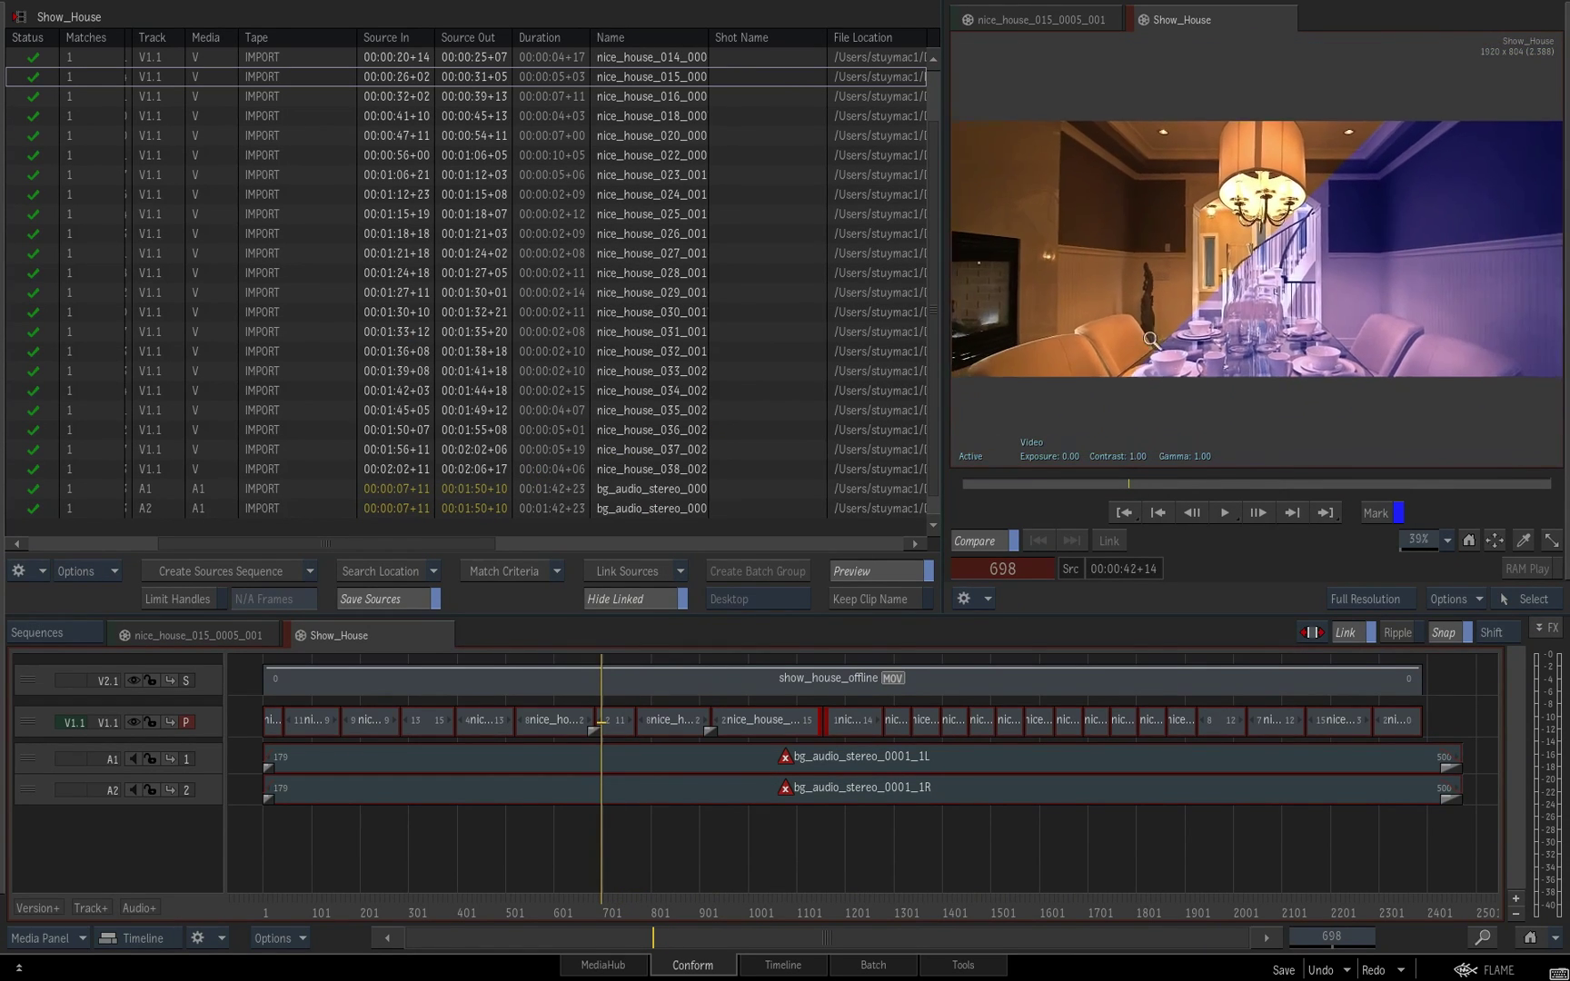
pyautogui.scroll(-1, 1148, 340)
pyautogui.click(1460, 599)
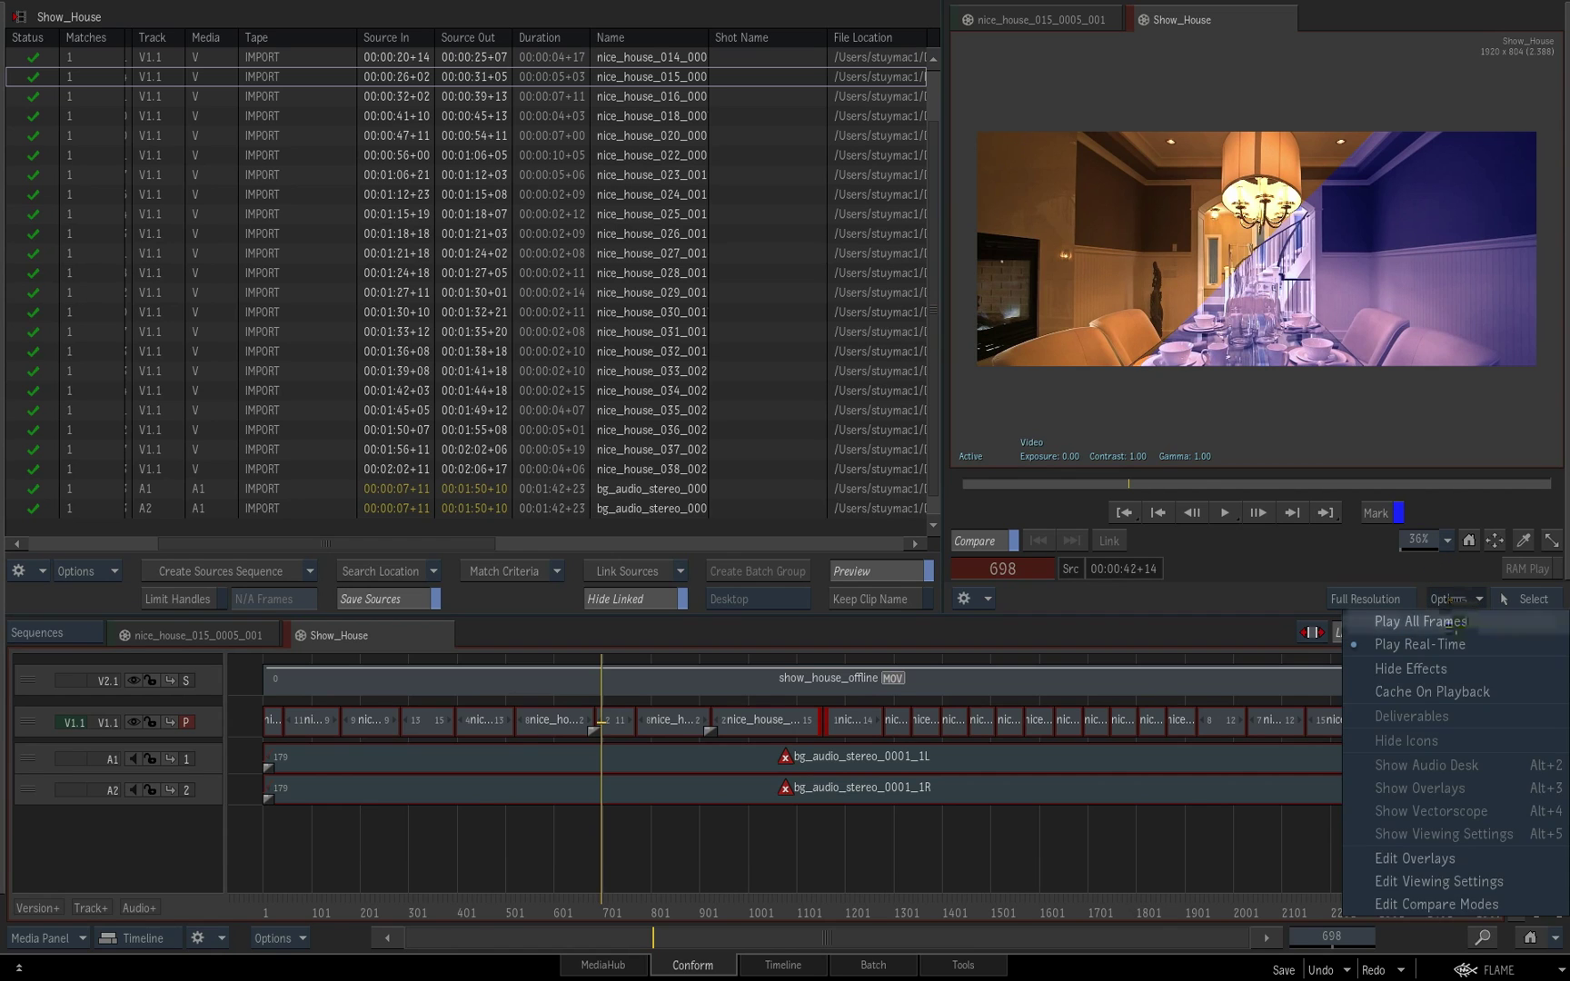
pyautogui.click(1452, 897)
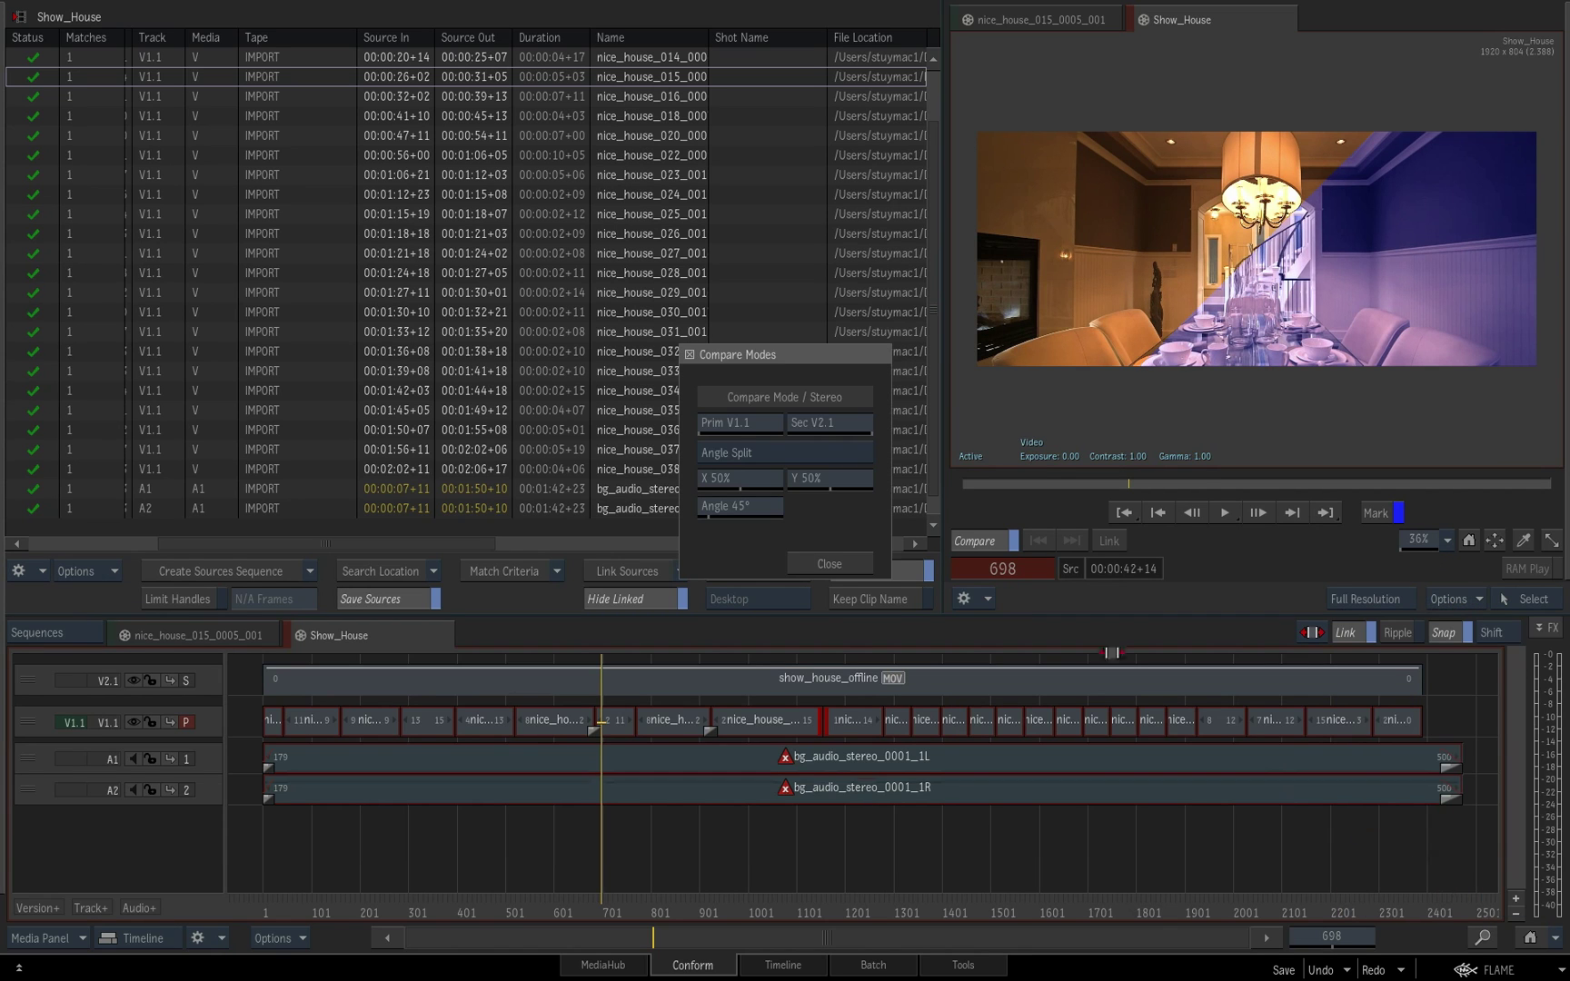
pyautogui.click(818, 453)
pyautogui.click(818, 589)
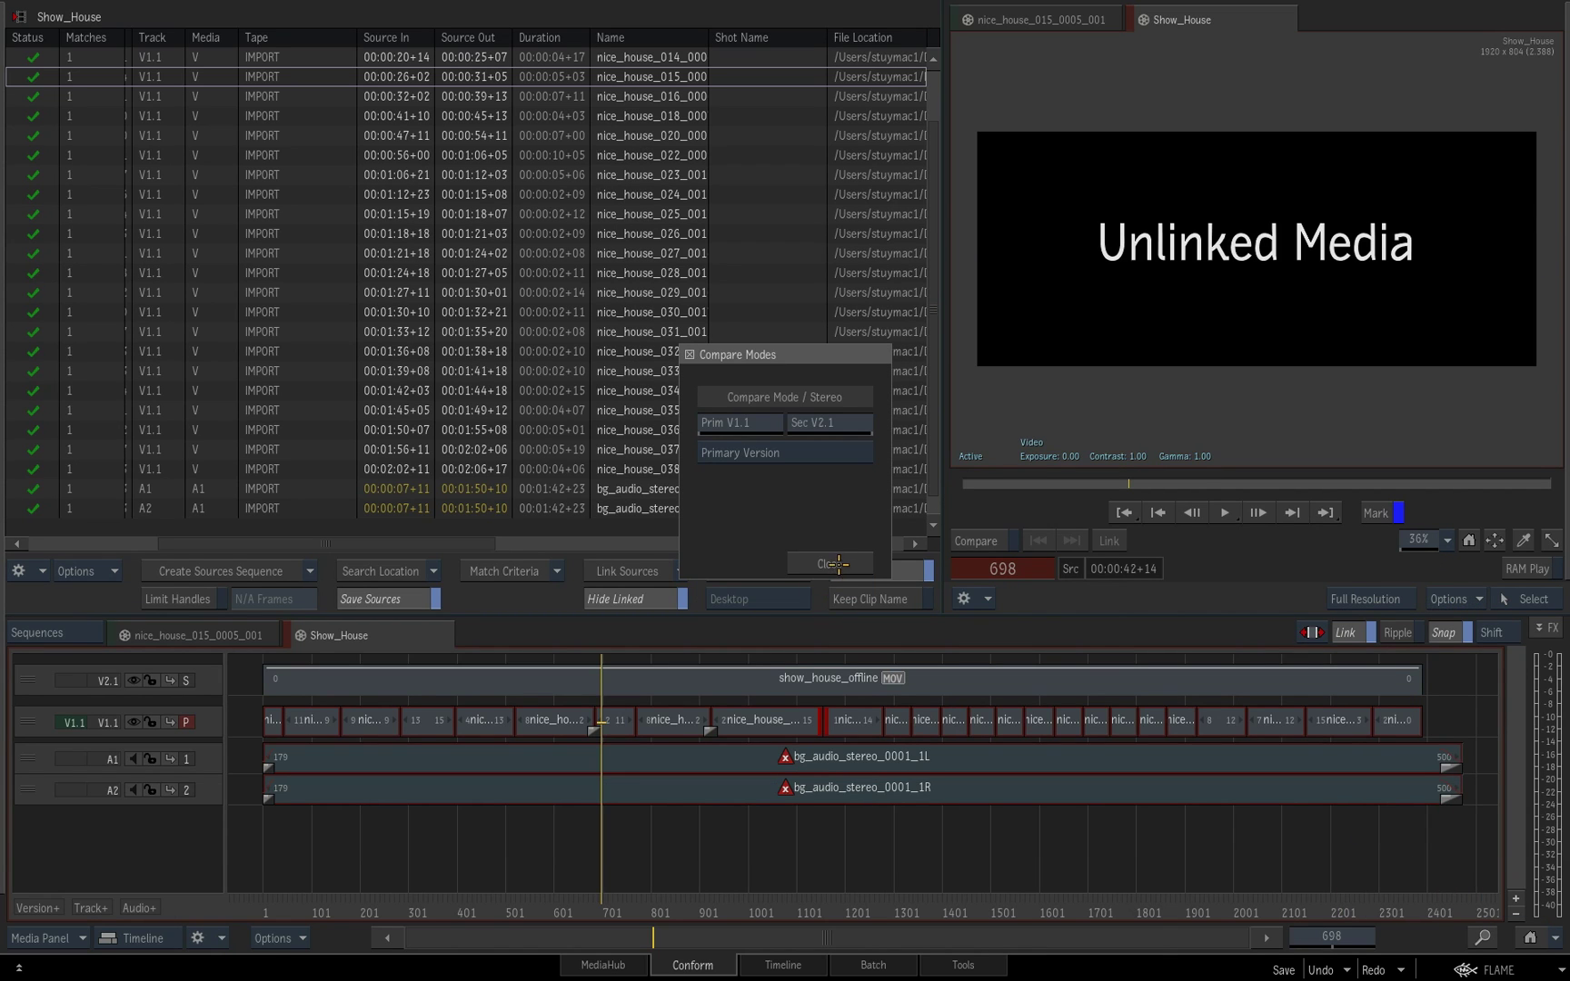
pyautogui.click(834, 564)
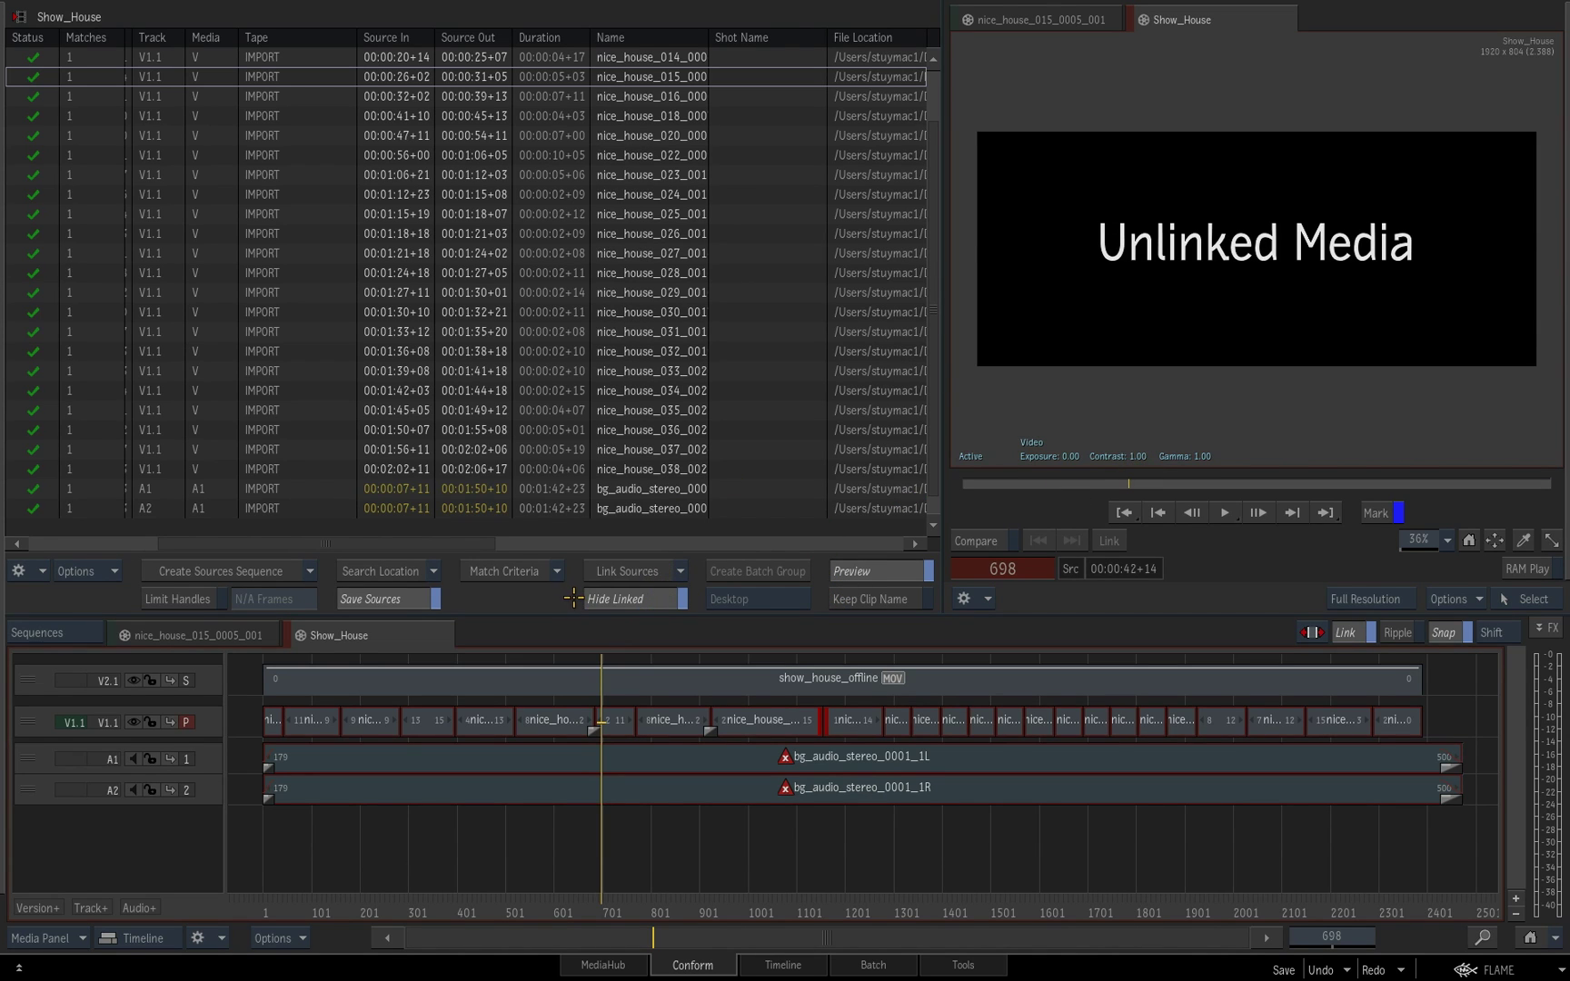
# Step: Link all unlinked sources to their media and set the edit mode to All Tracks Forward
pyautogui.click(649, 570)
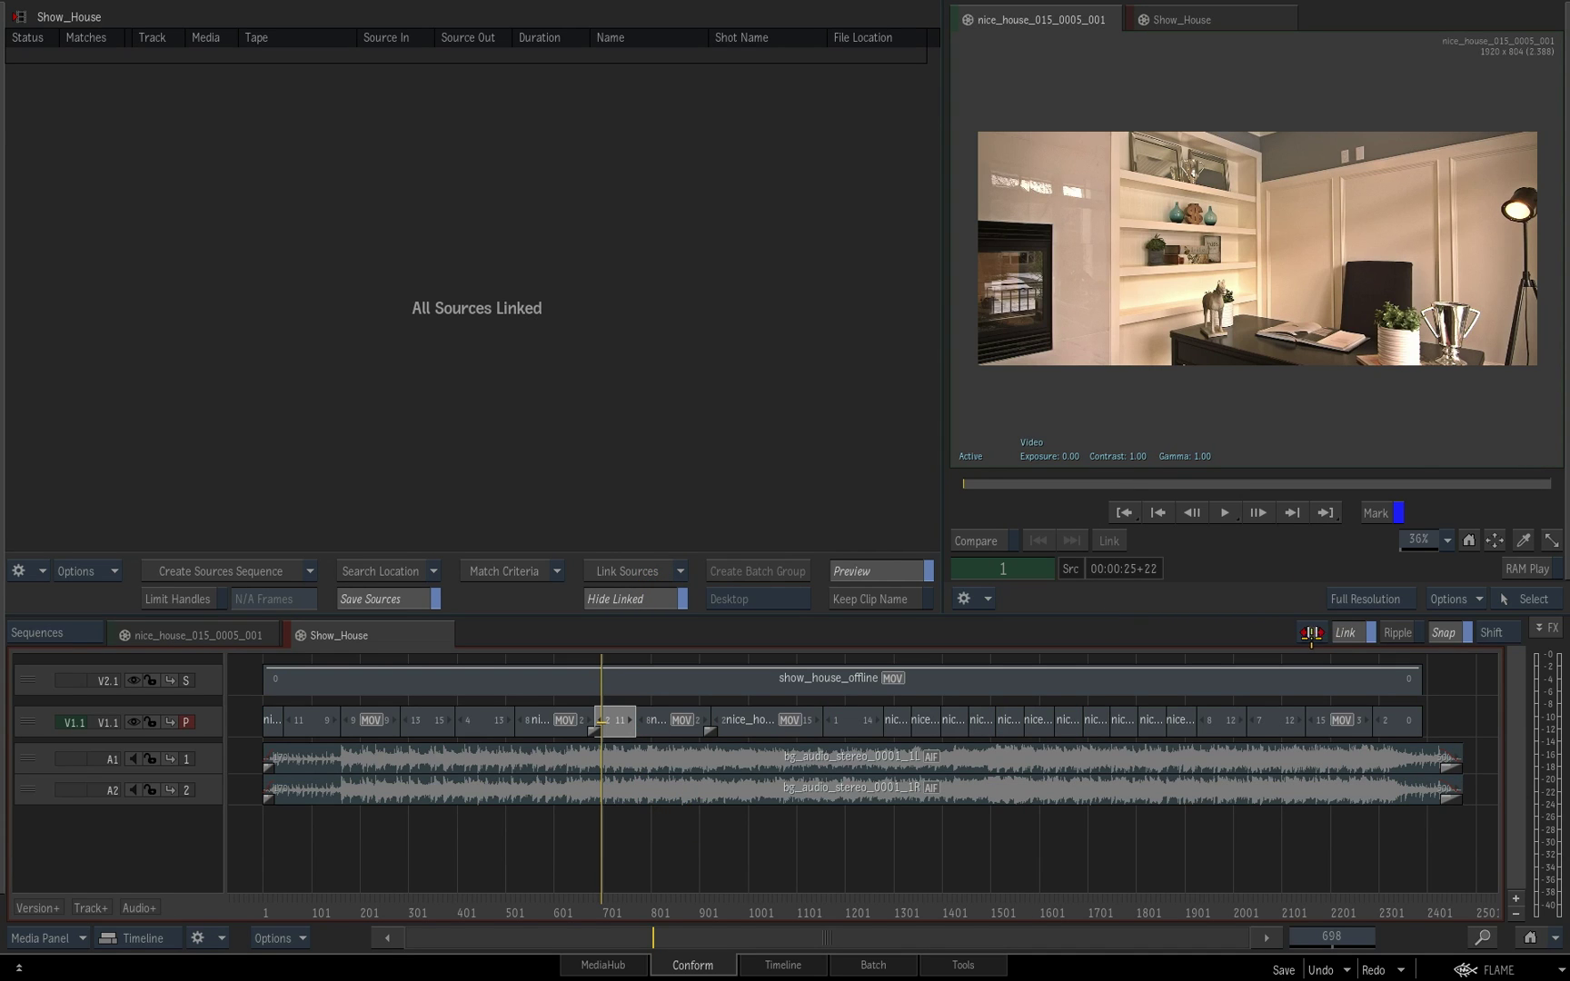
pyautogui.click(1312, 634)
pyautogui.click(1136, 566)
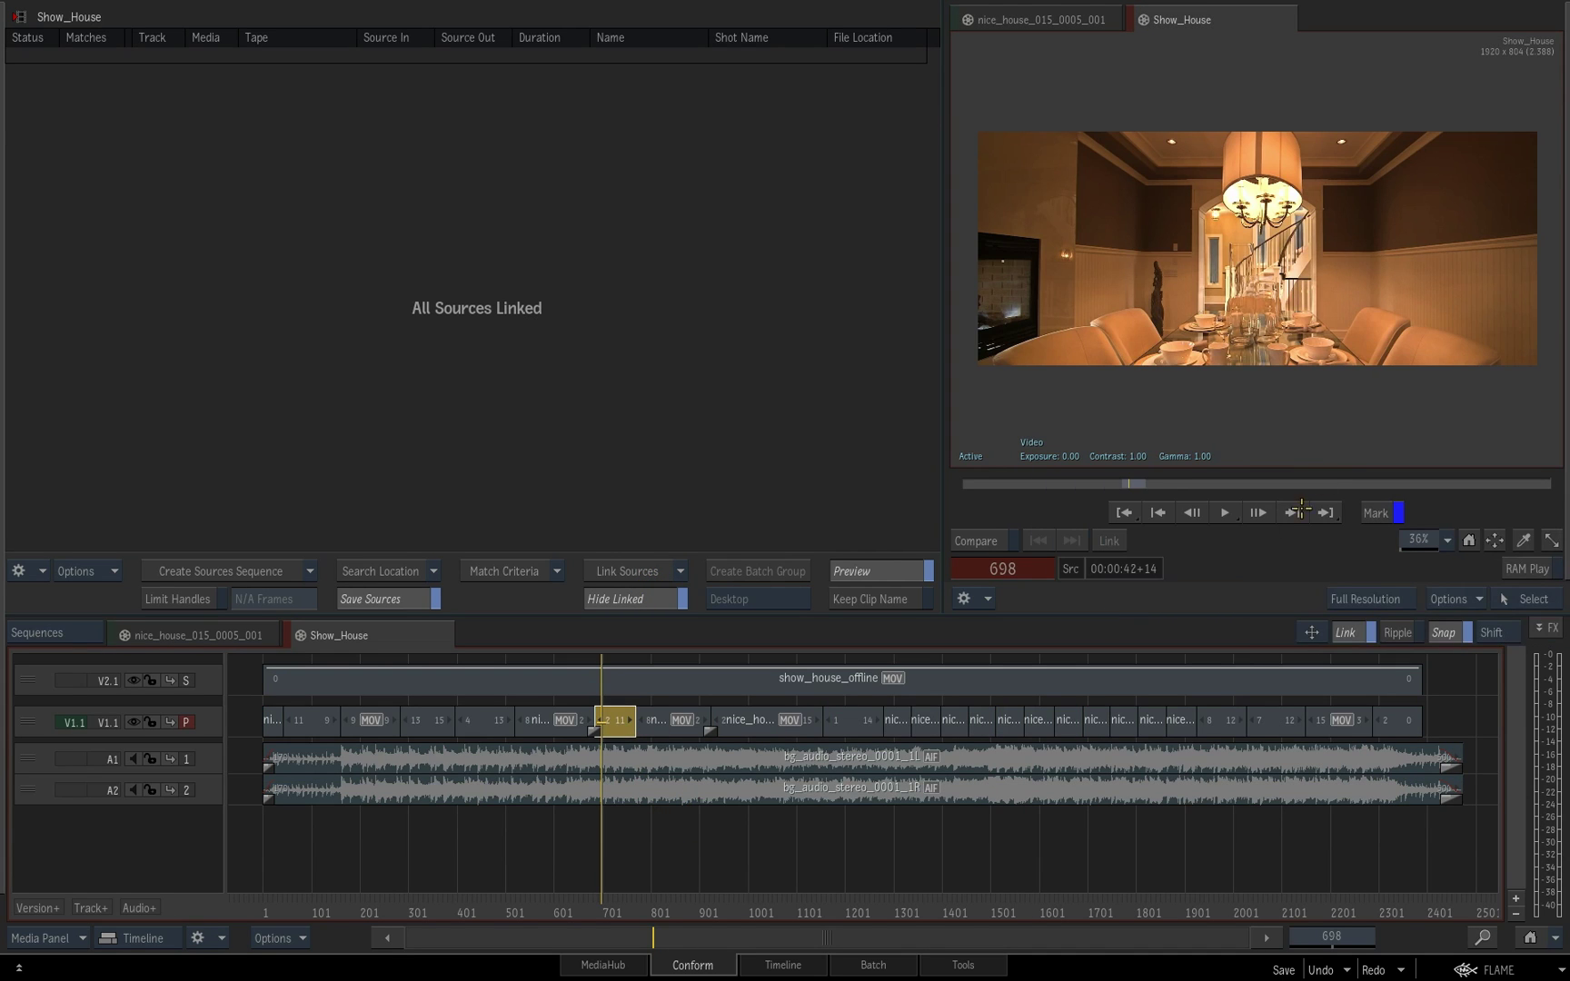
# Step: Turn Hide Linked off to review a linked source, then turn it back on
pyautogui.click(666, 602)
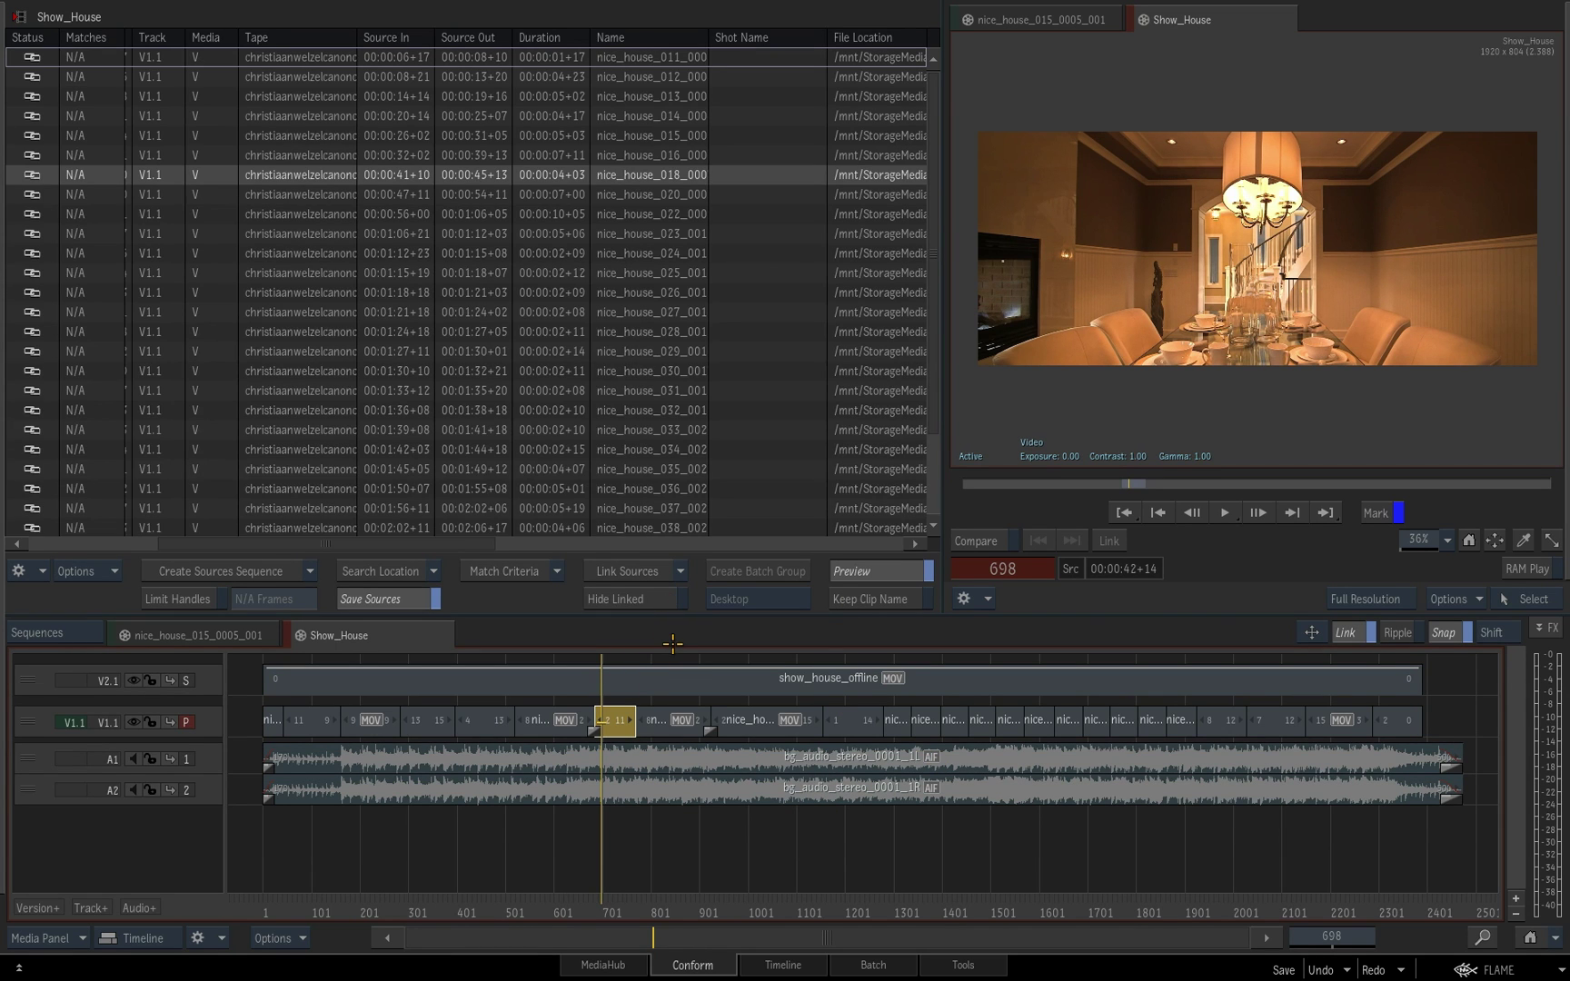
pyautogui.click(929, 169)
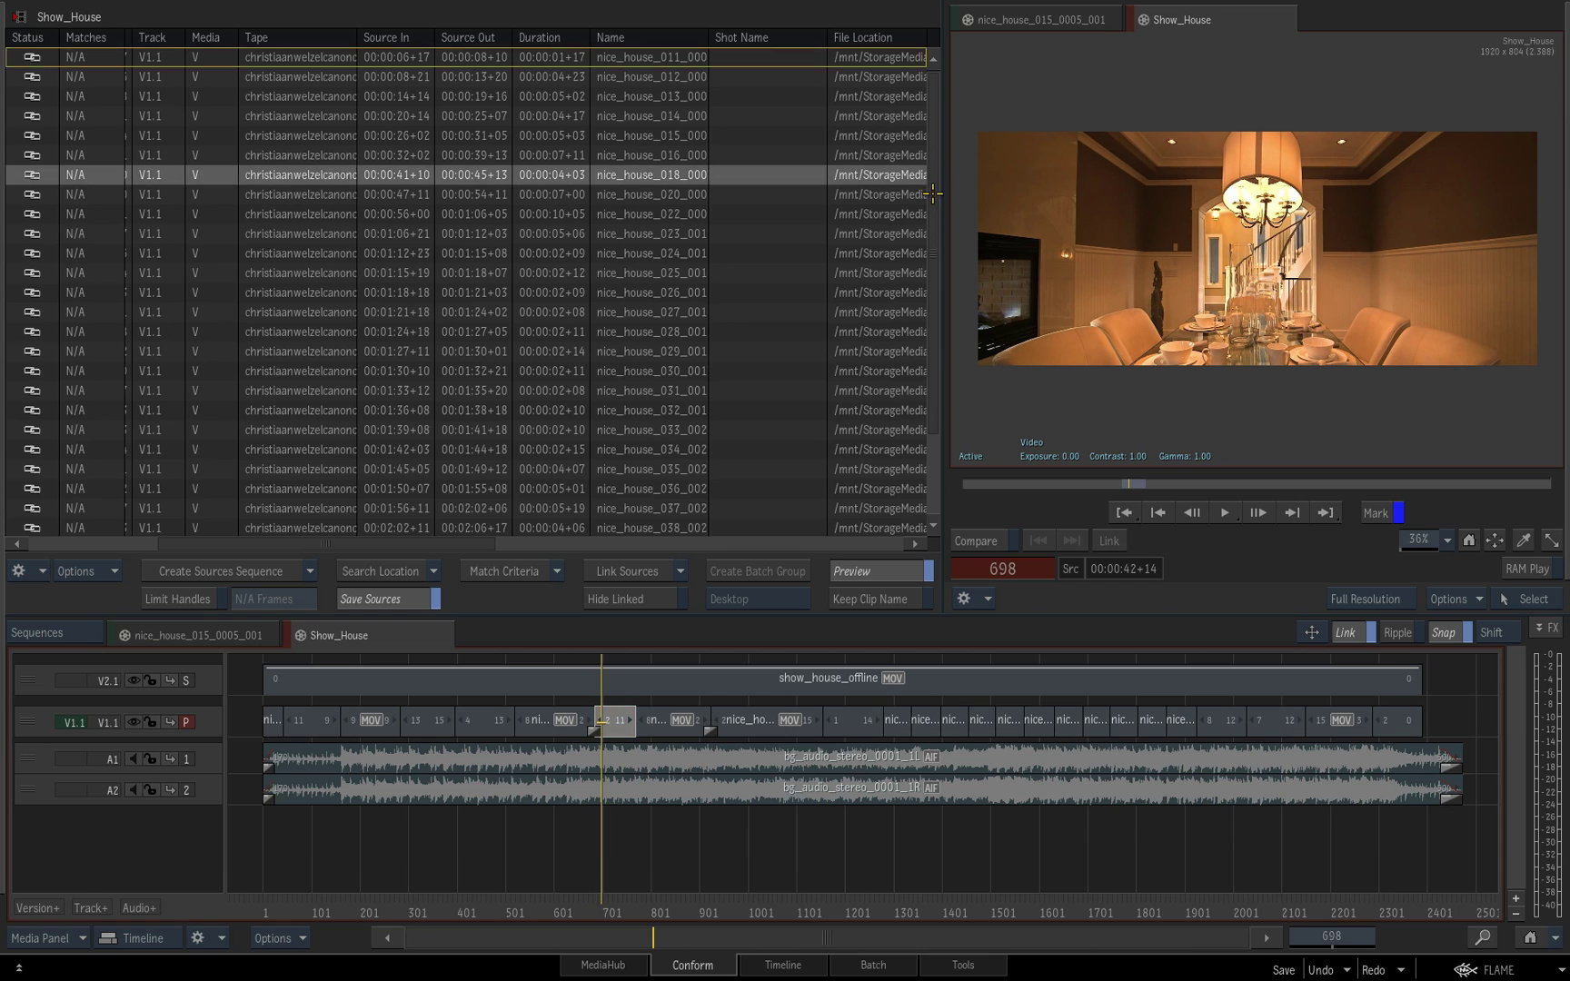
pyautogui.click(657, 602)
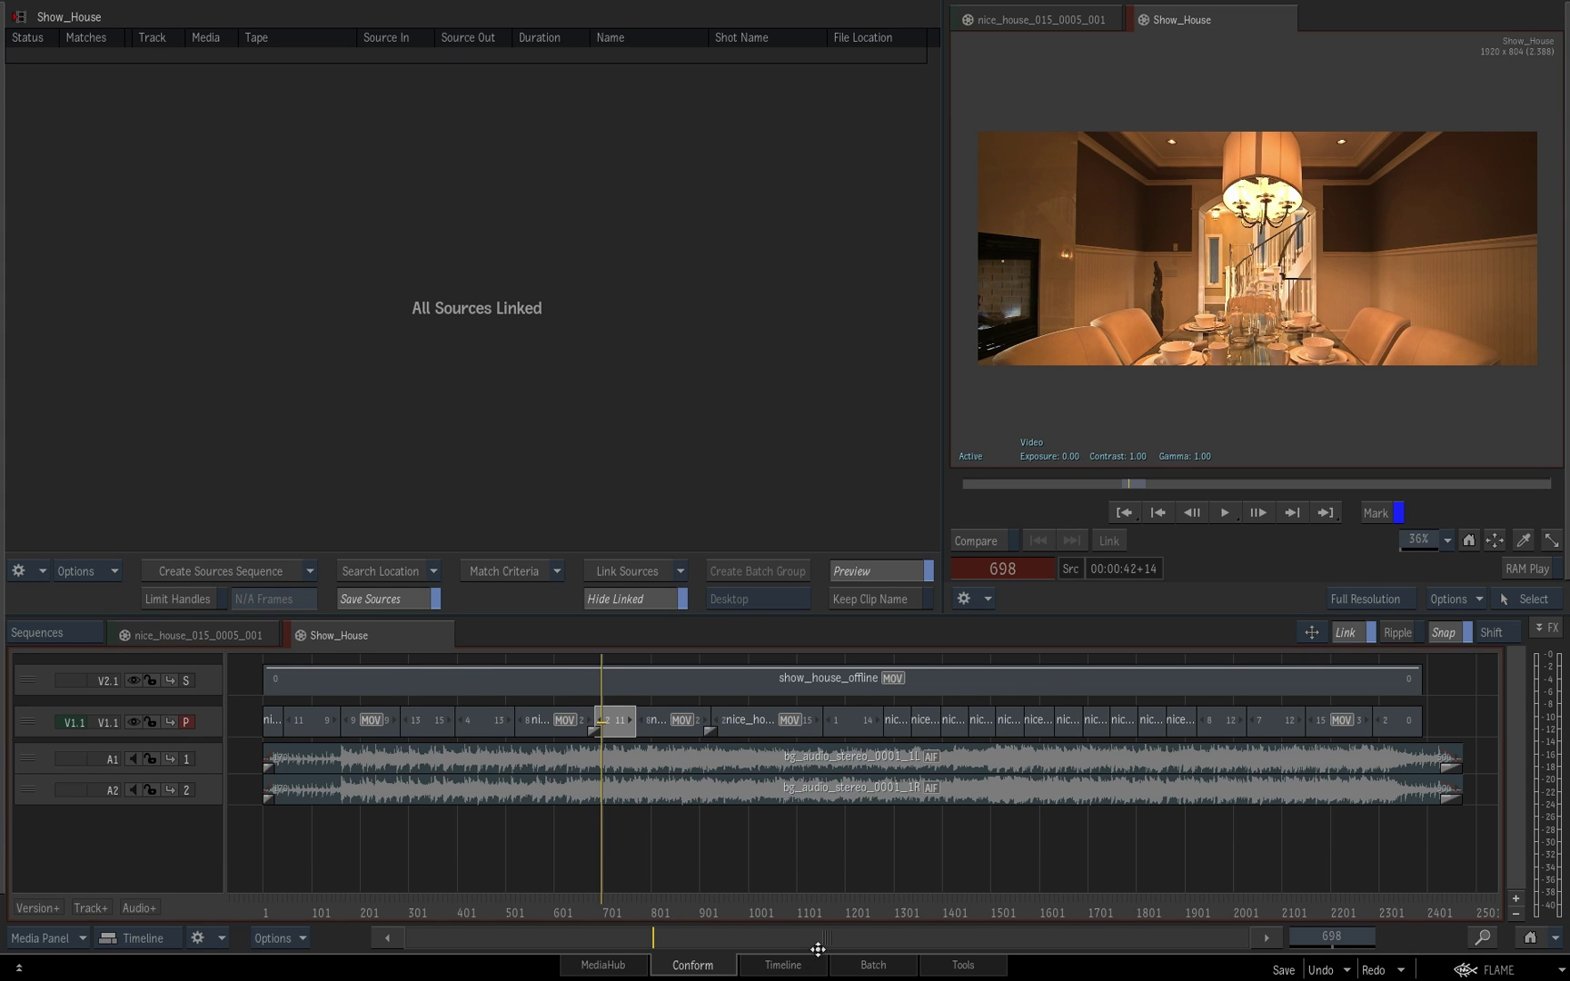
# Step: In the Timeline workspace, show reels and media panel, then open nice_house_032_0019_001 from Sources
pyautogui.click(786, 965)
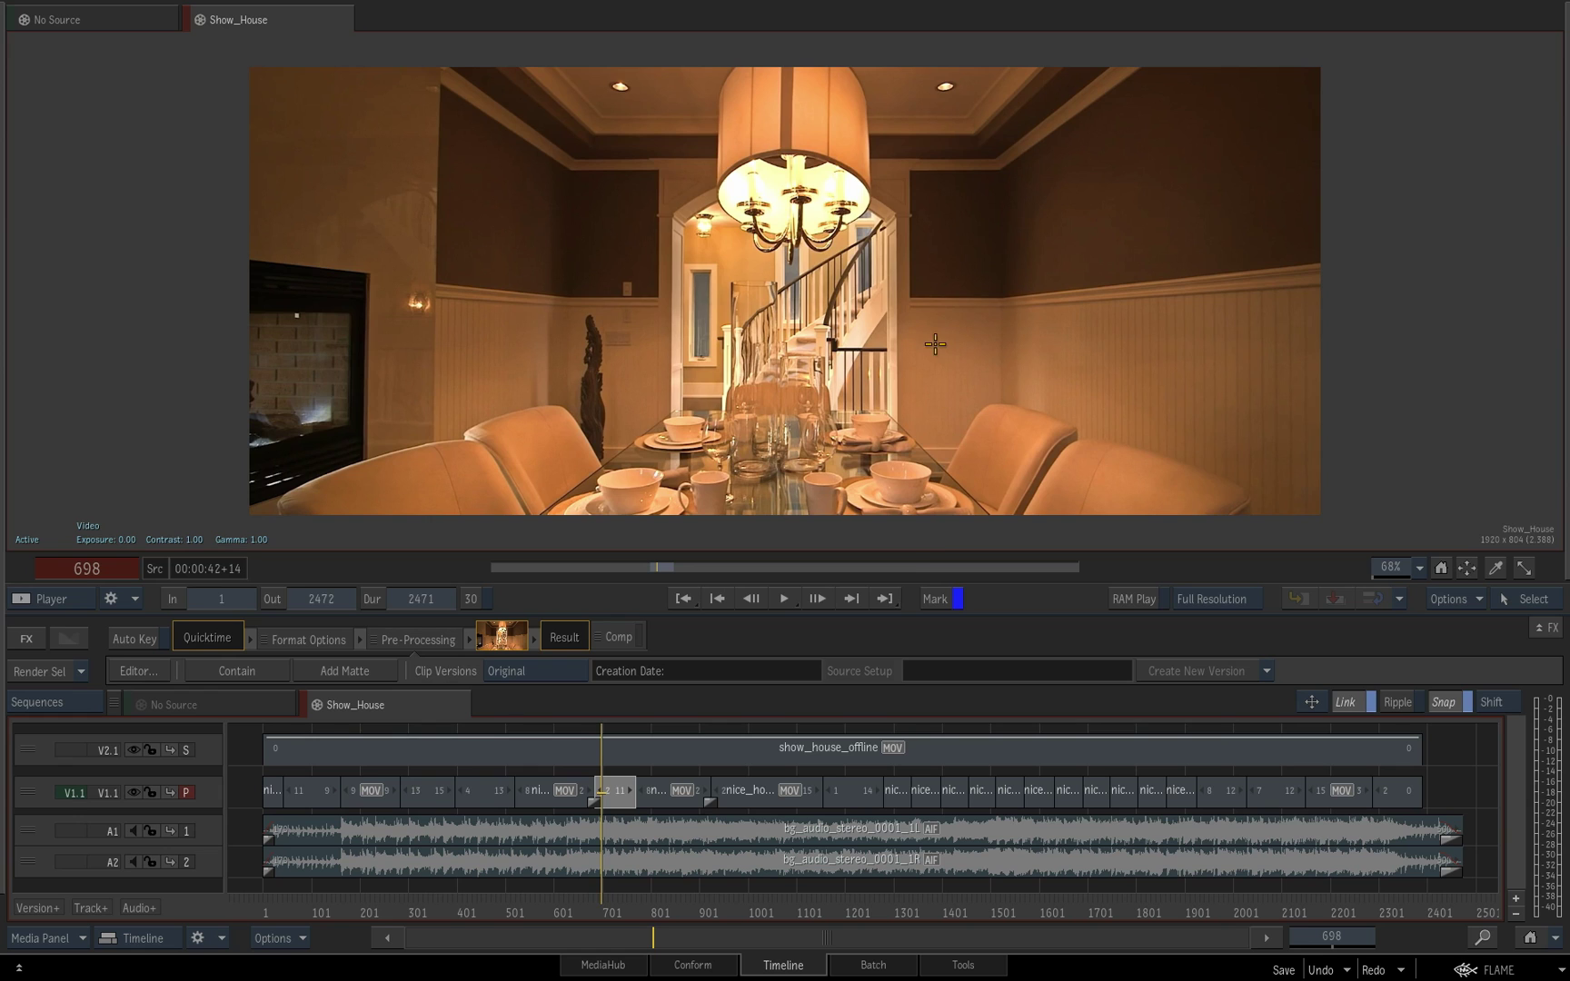
pyautogui.press('Escape')
pyautogui.hotkey('ctrl', 'Tab')
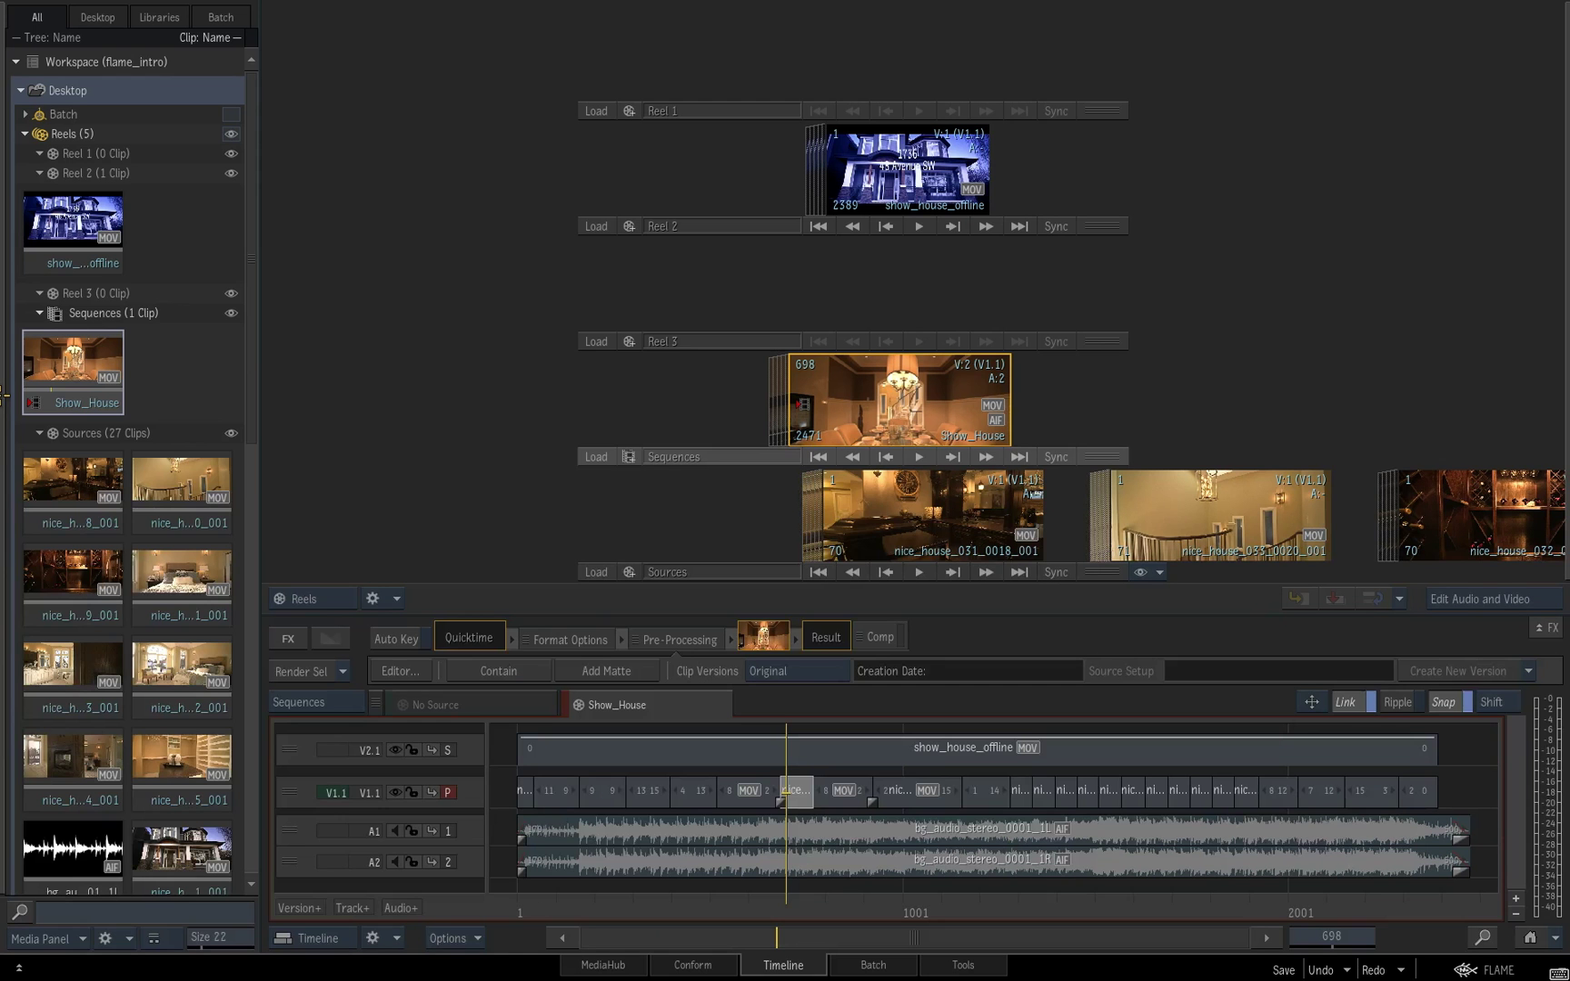
pyautogui.hscroll(5, 1227, 538)
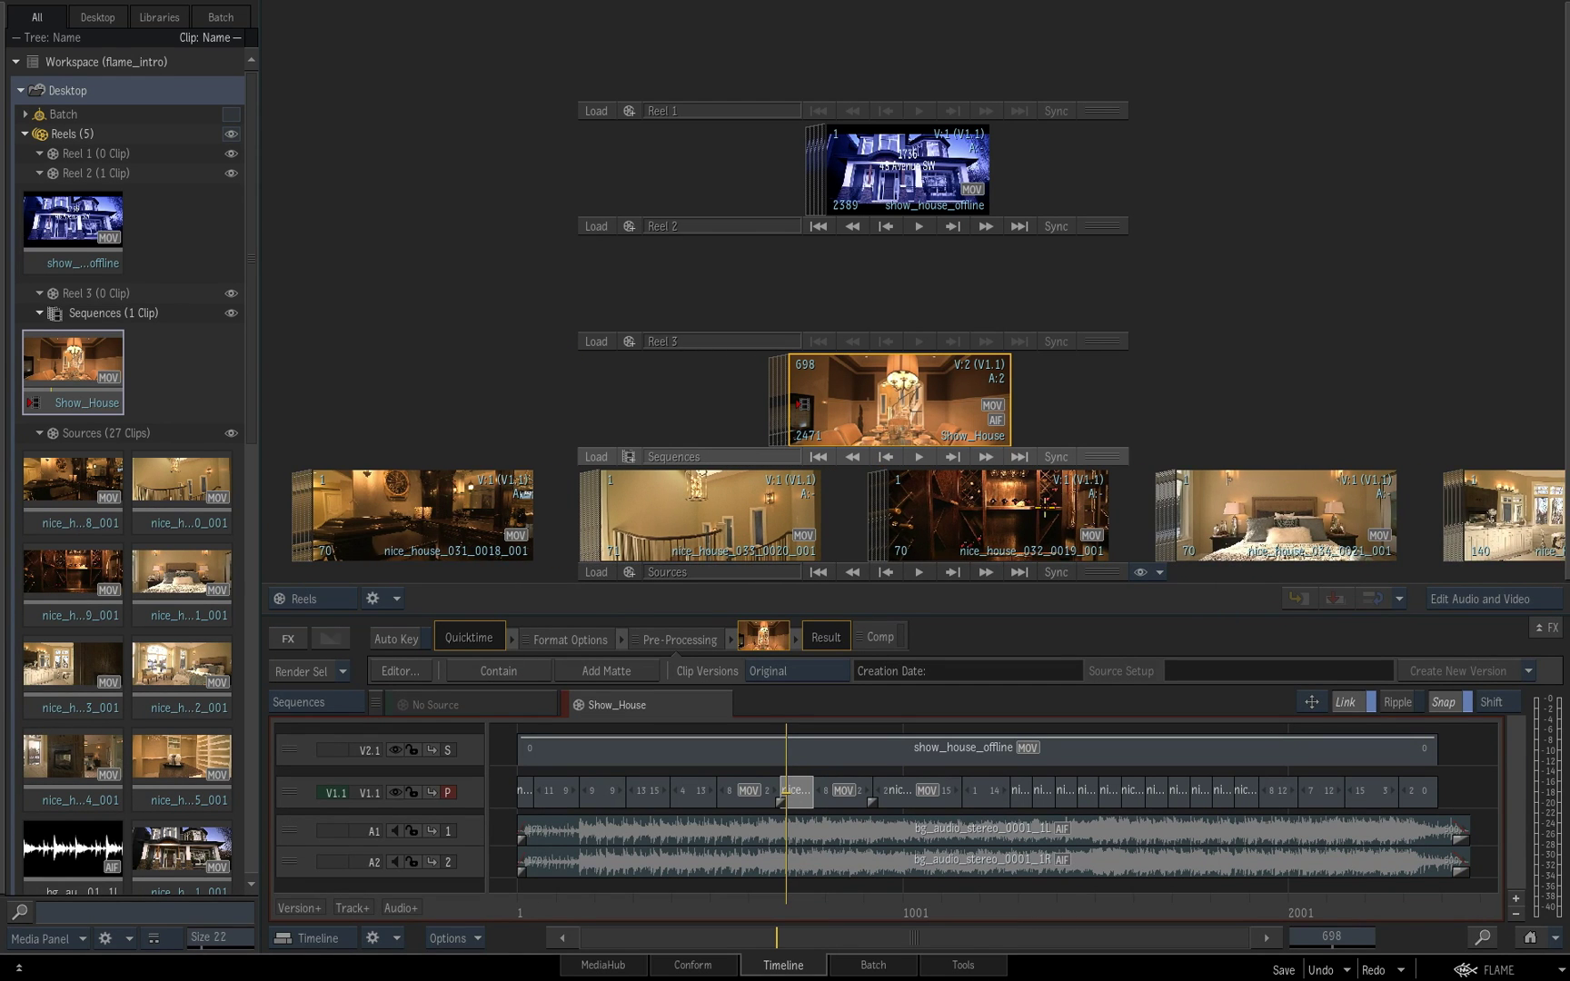
pyautogui.hscroll(2, 937, 529)
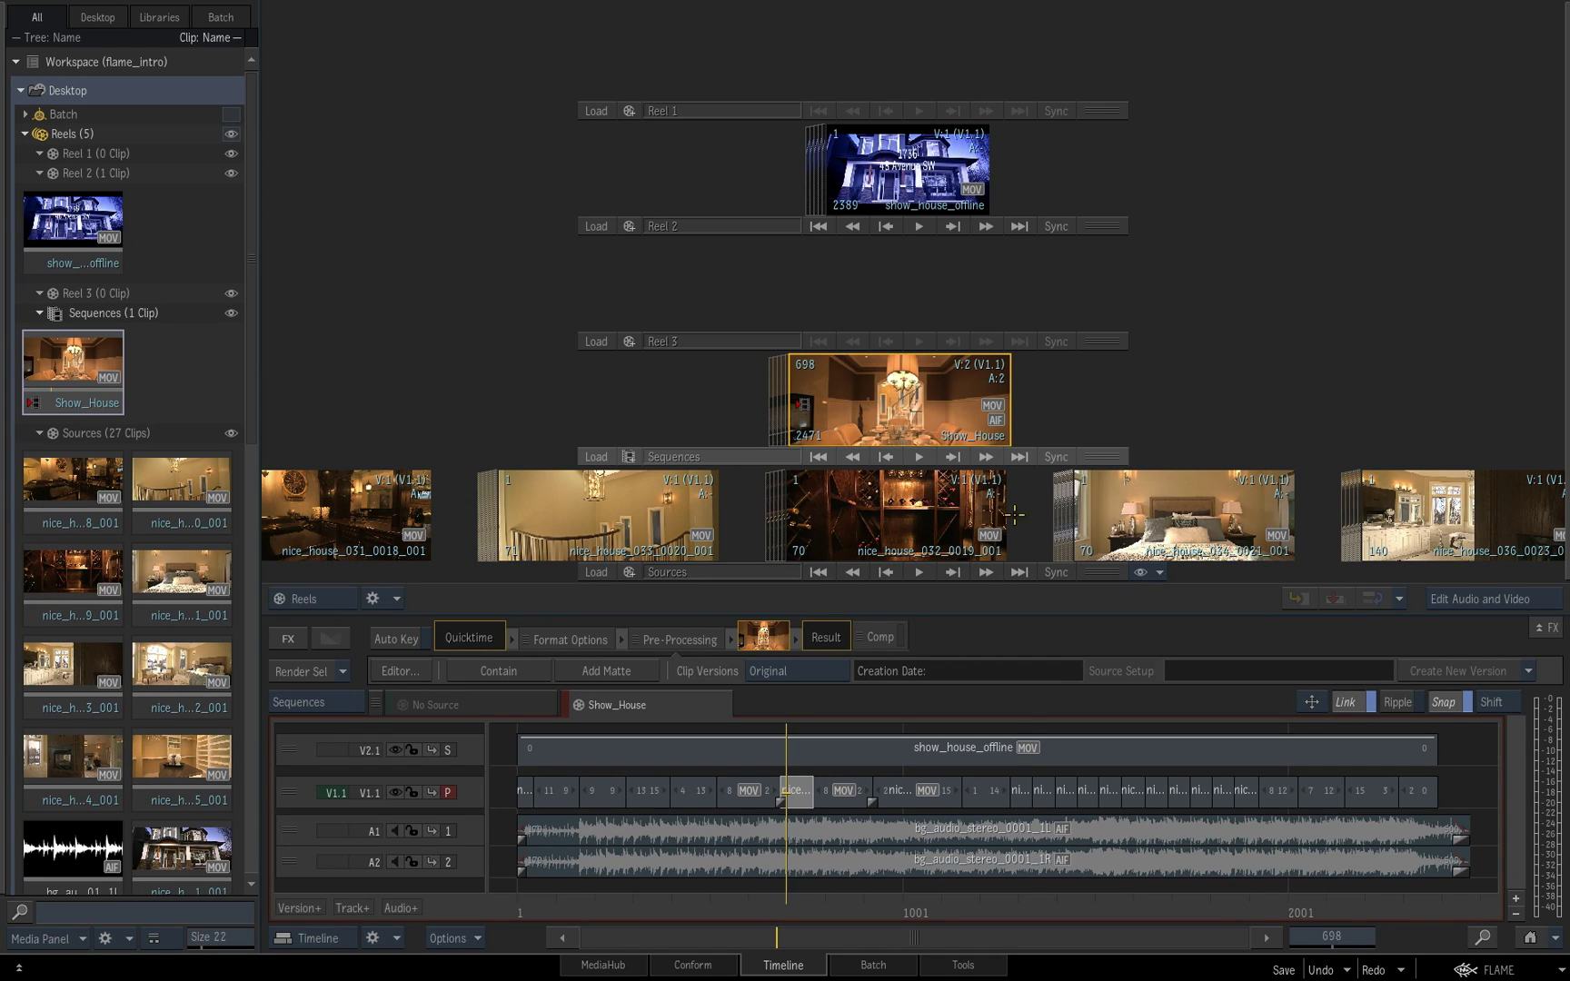
pyautogui.doubleClick(932, 504)
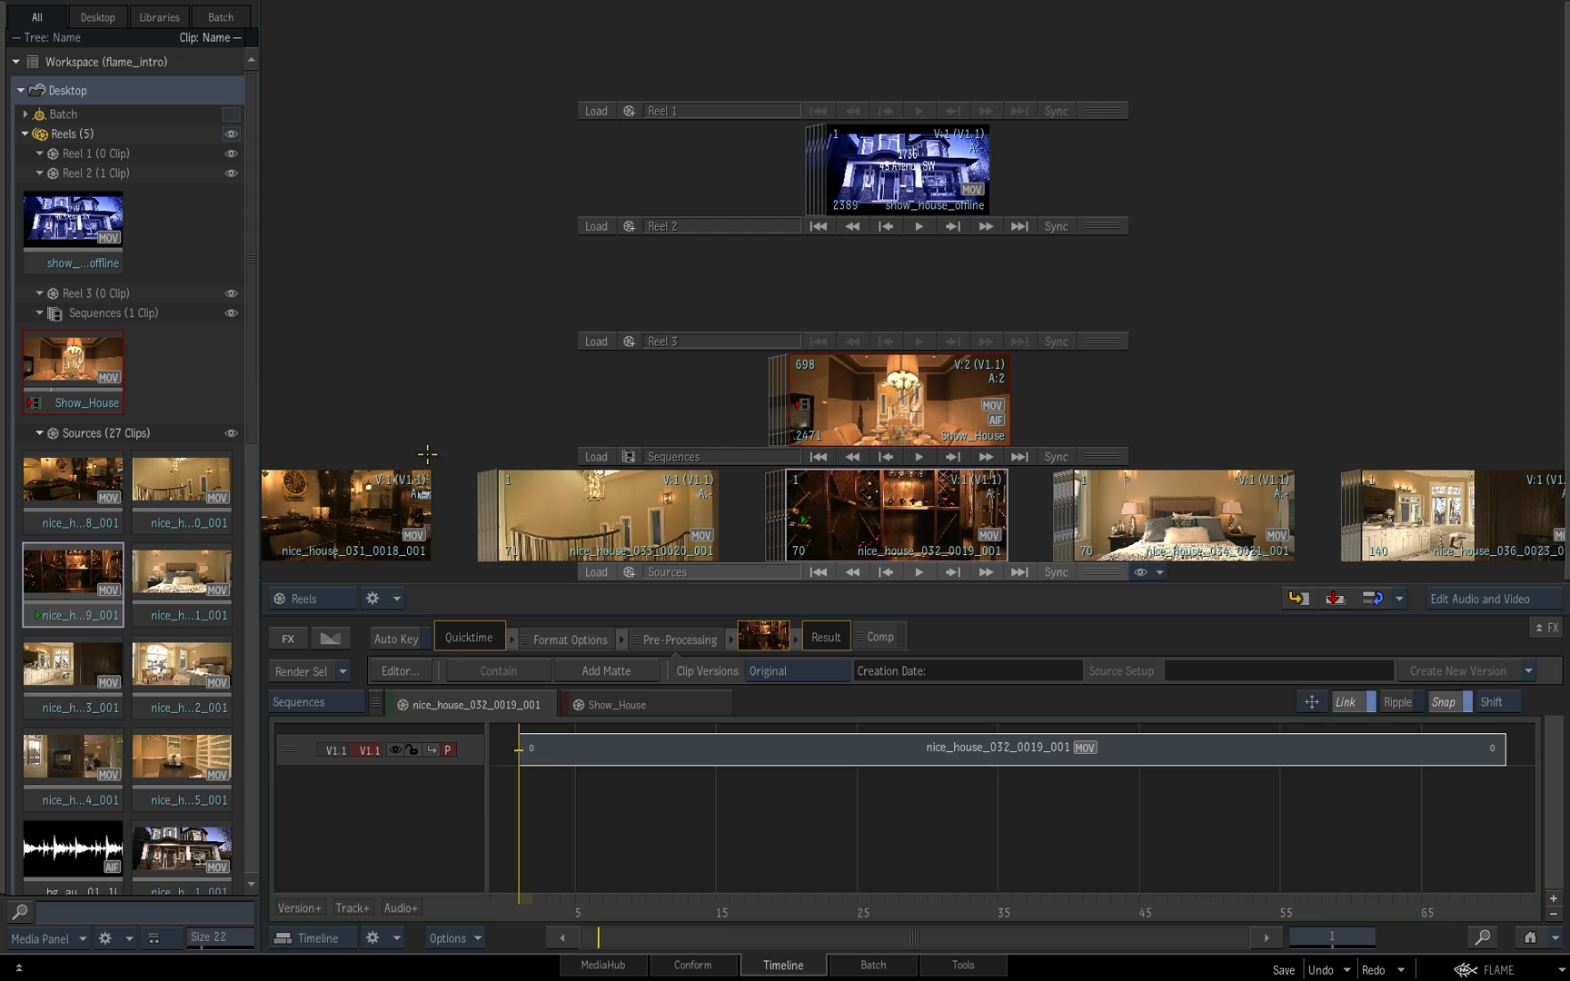
# Step: Collapse the Sources reel, add a New Reel, delete Reel 1, and hide the Sources reel
pyautogui.click(38, 433)
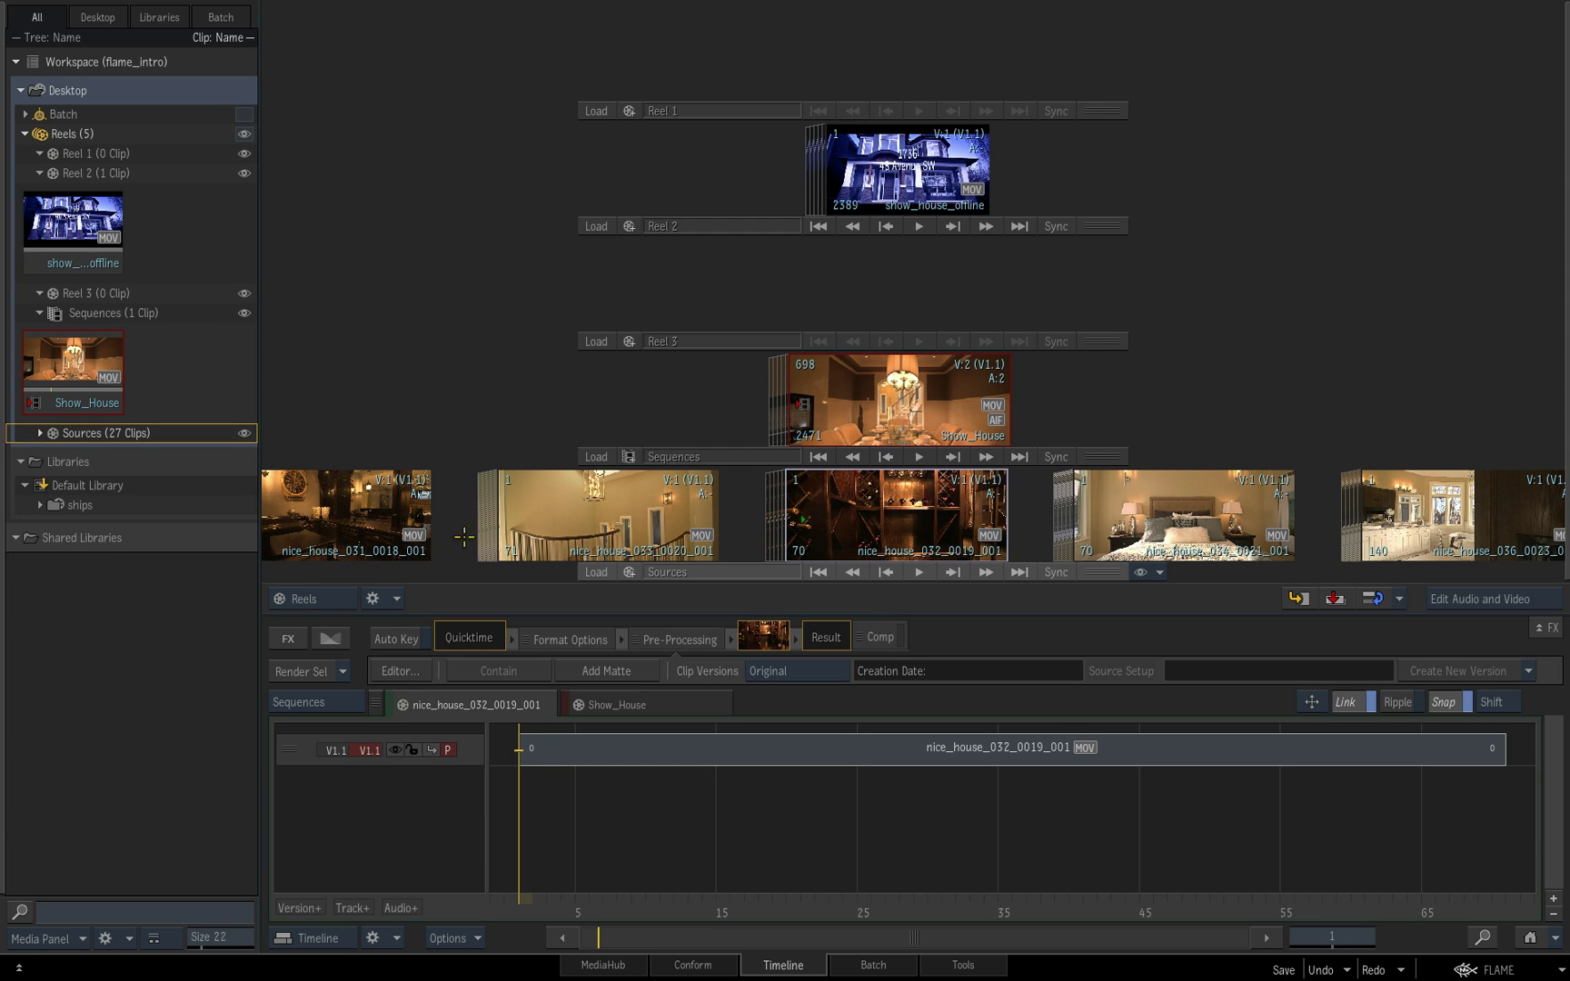
pyautogui.moveTo(1206, 524); pyautogui.dragTo(934, 544)
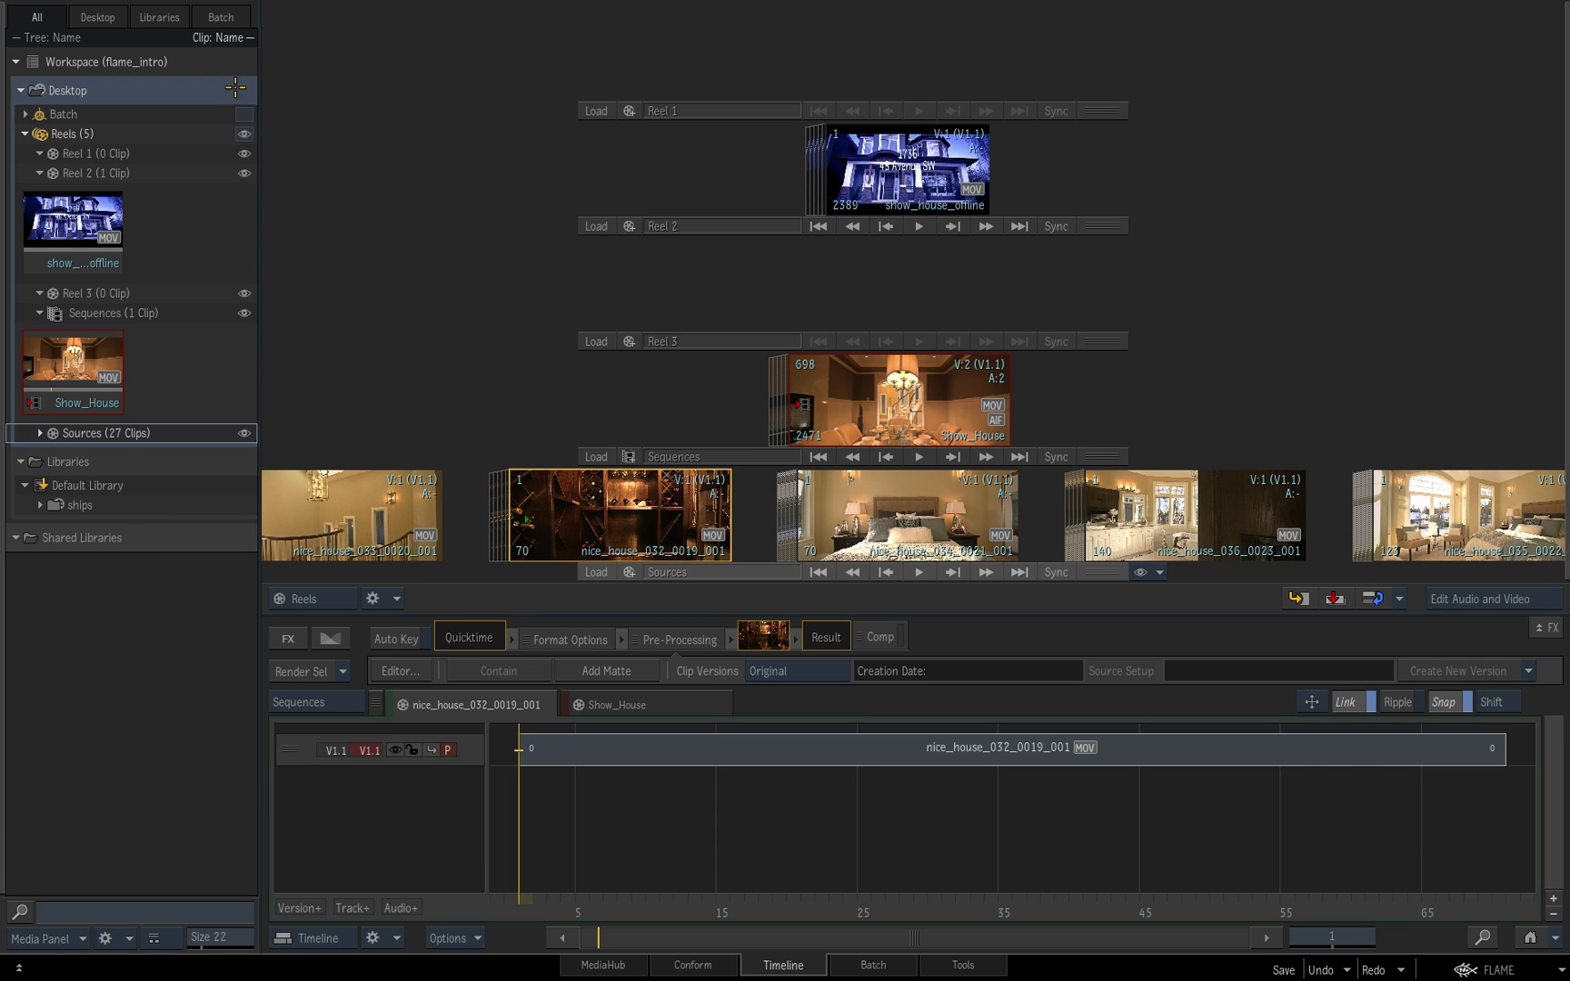
pyautogui.click(628, 111)
pyautogui.moveTo(1113, 89); pyautogui.dragTo(1073, 945)
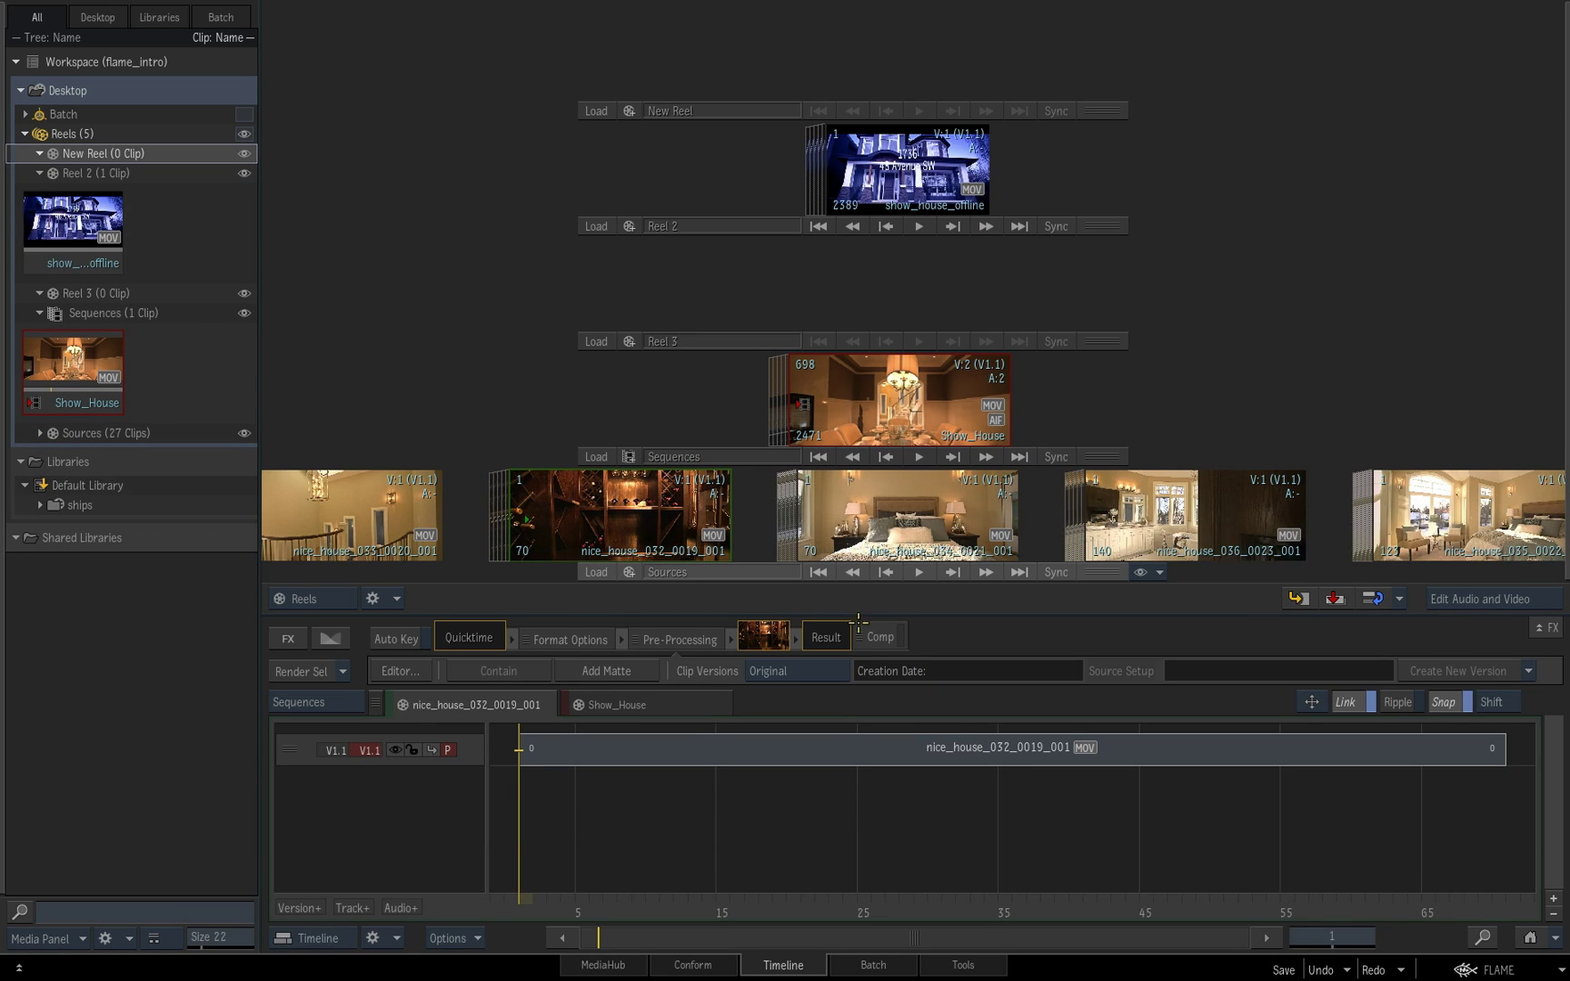
pyautogui.click(244, 432)
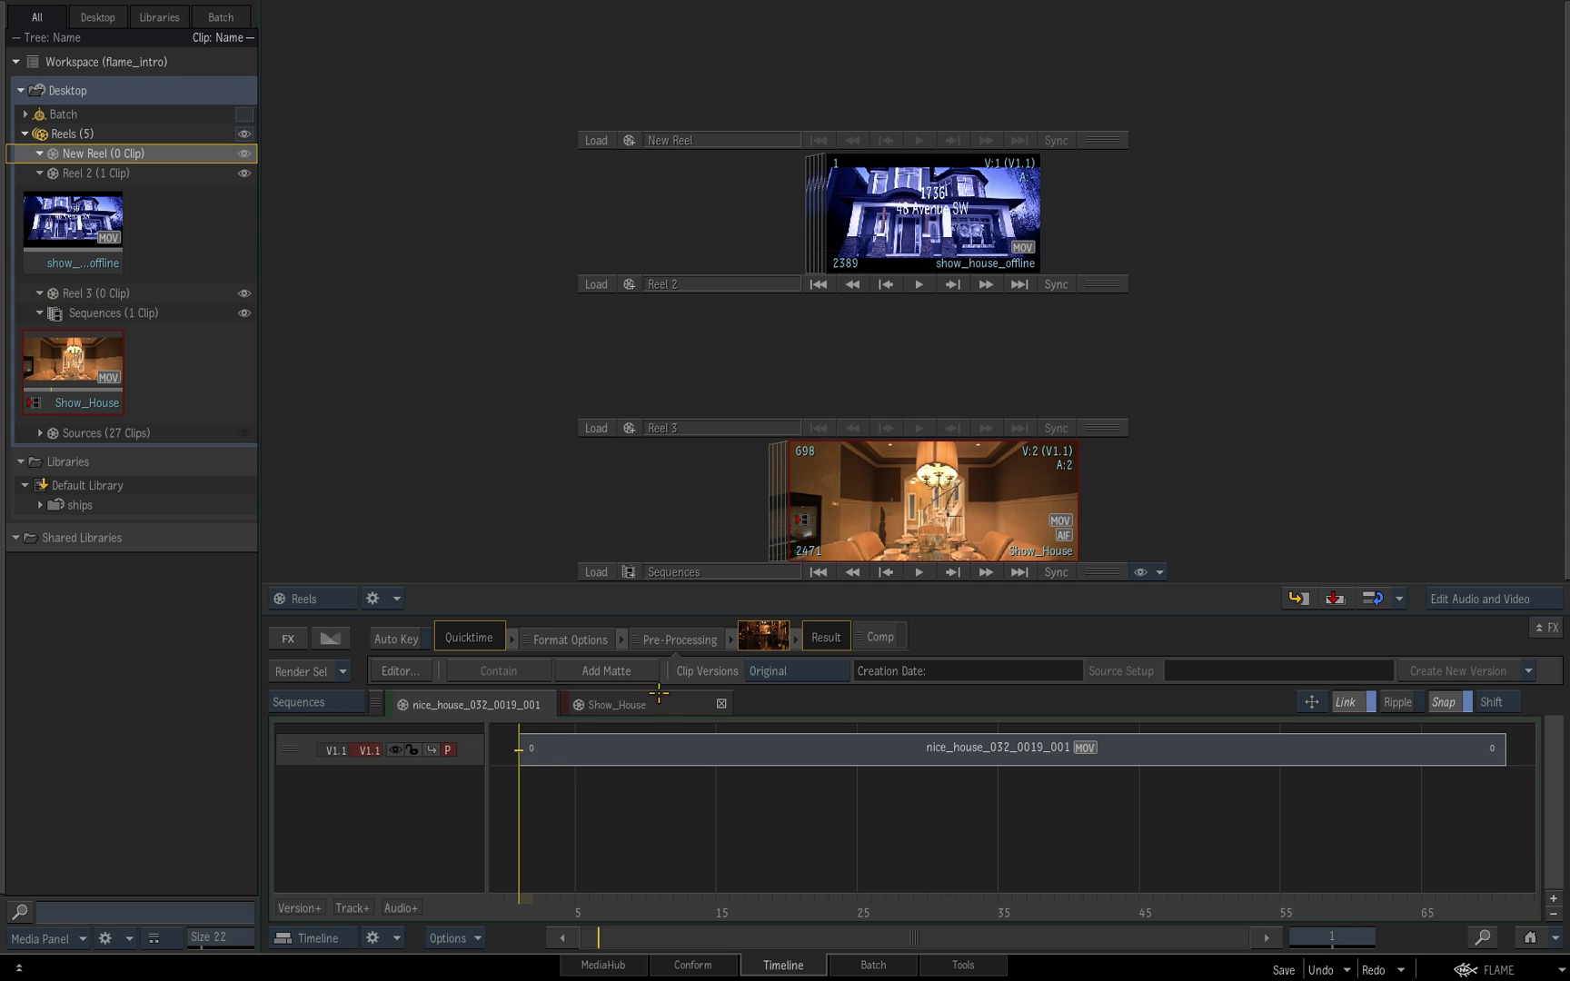
# Step: Bring the Show_House sequence back into the timeline and scrub to frame 614
pyautogui.click(659, 702)
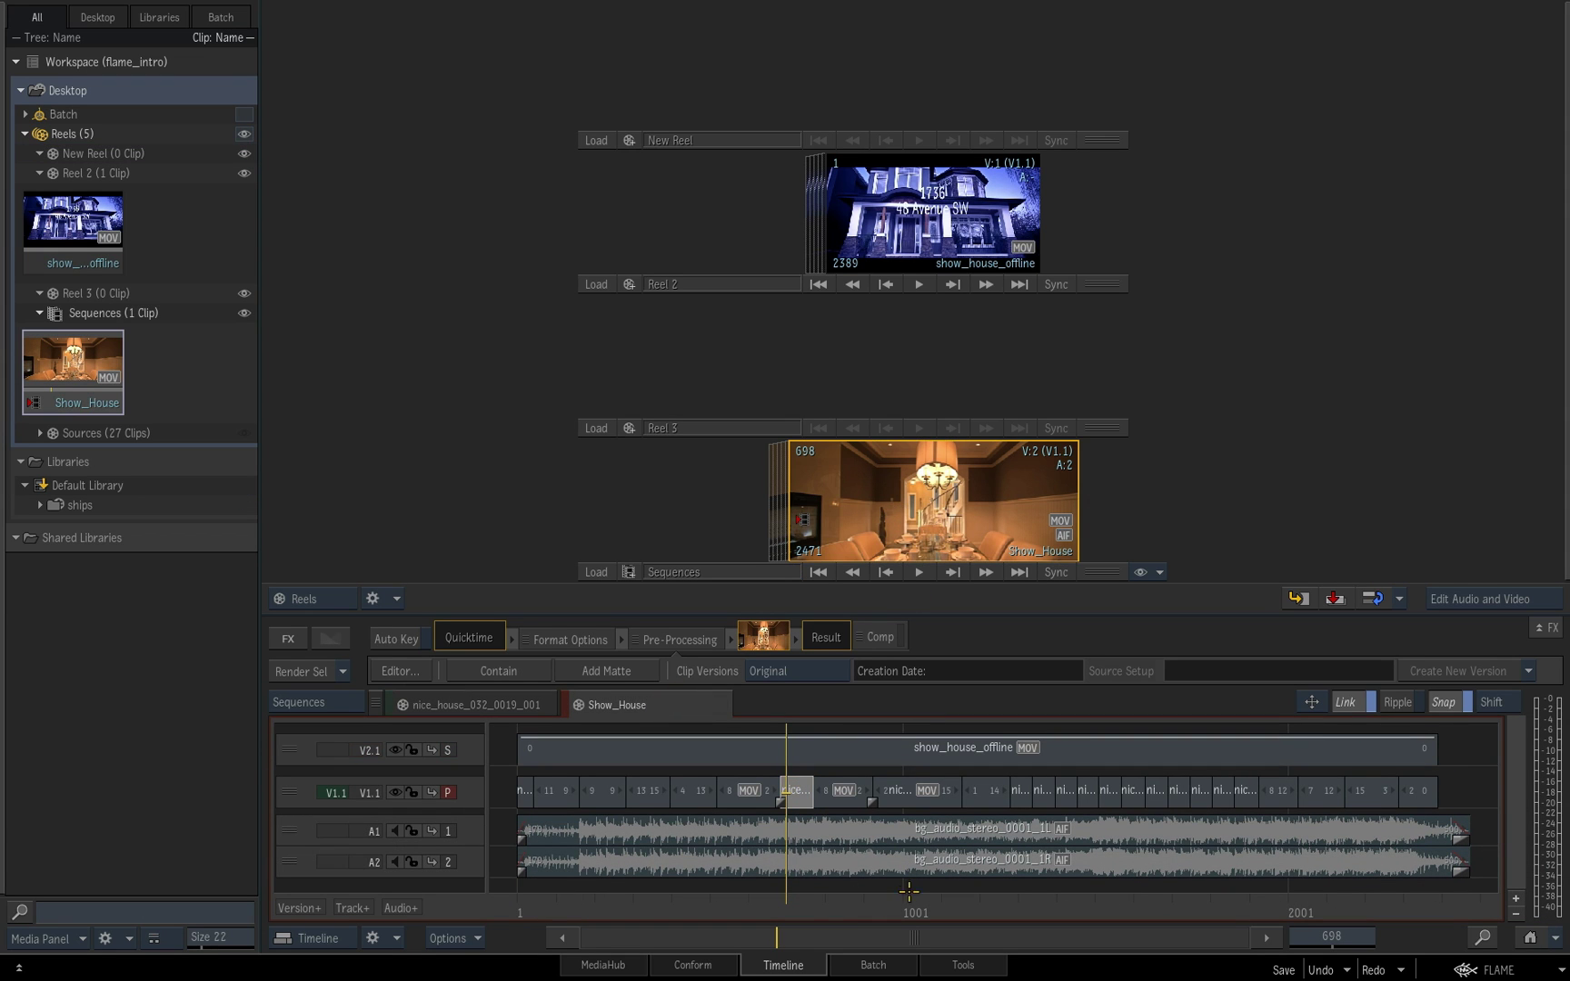
pyautogui.moveTo(807, 909); pyautogui.dragTo(757, 920)
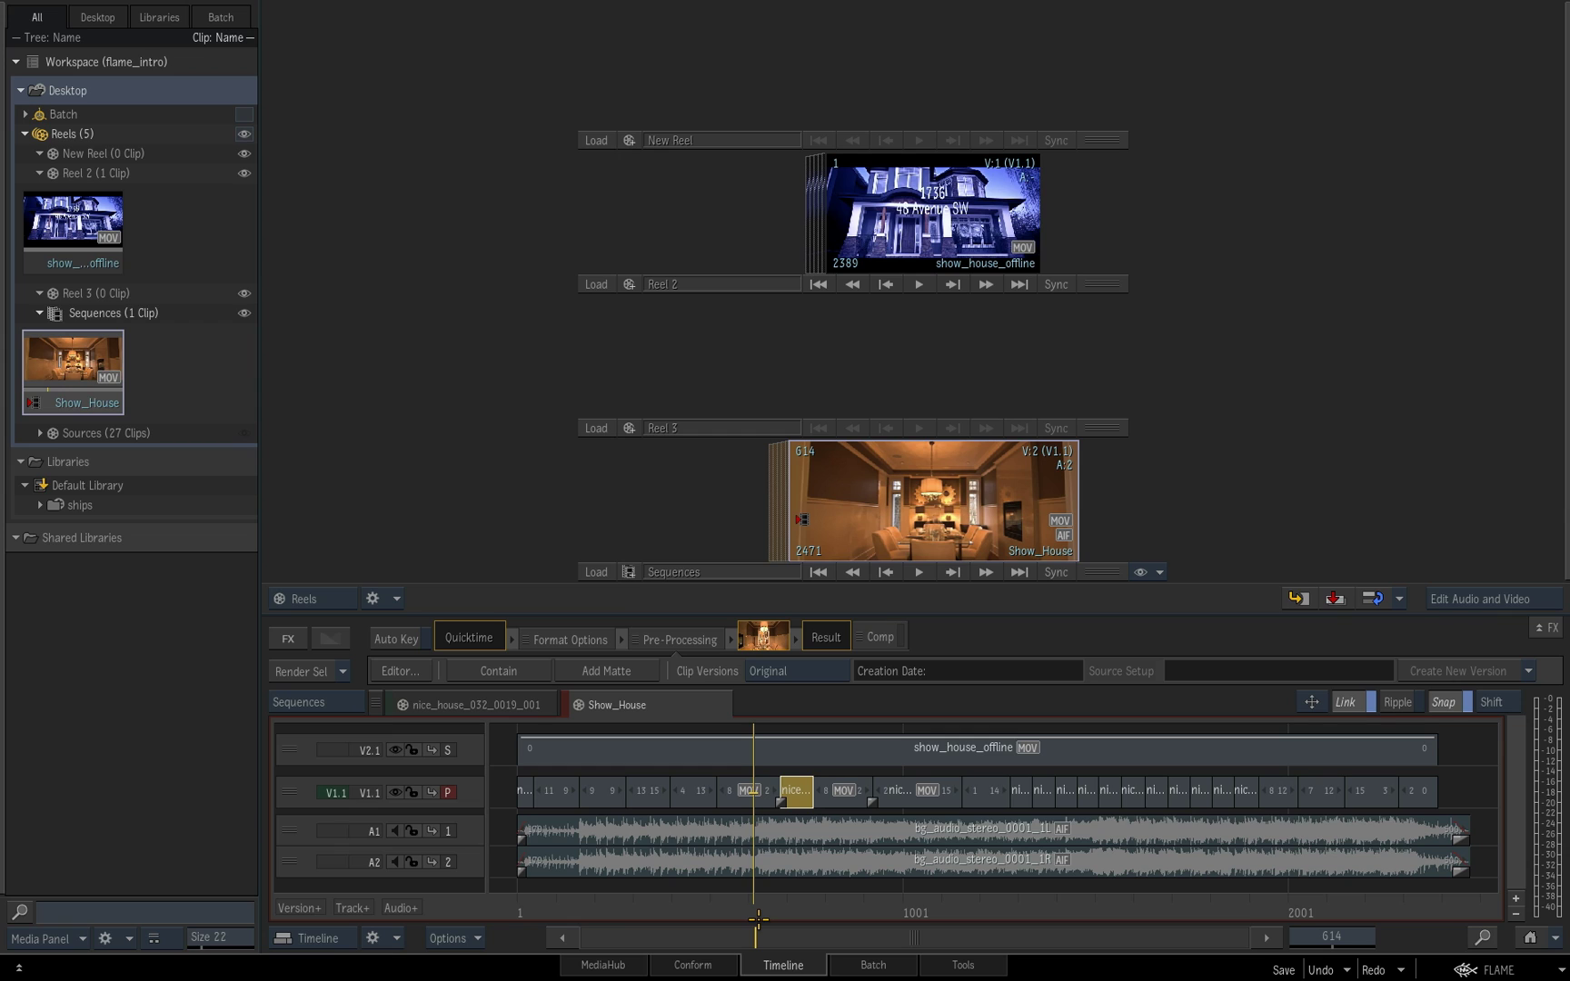